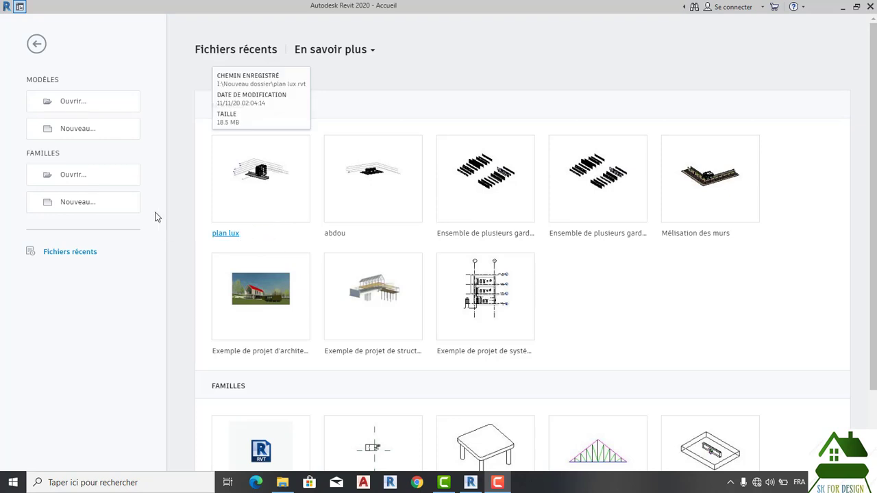
- Browse through Ce PC to the Nouveau nom (E:) drive in the Open dialog
left_click(63, 108)
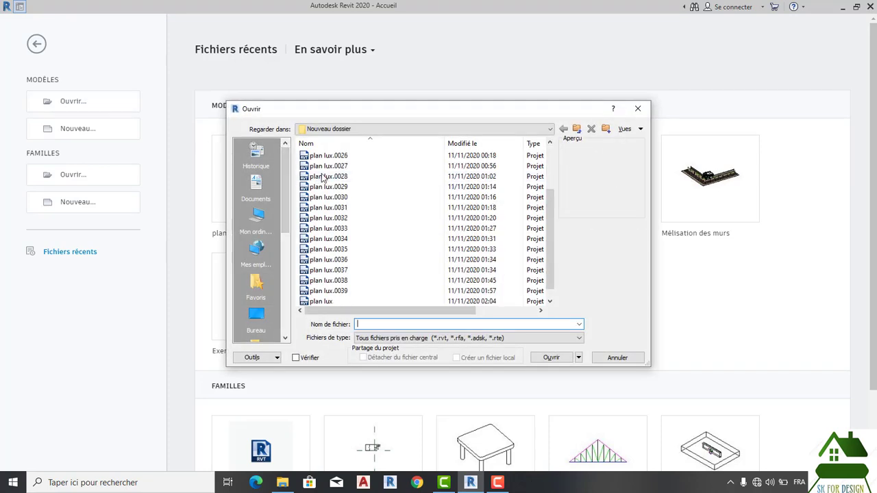
left_click(265, 221)
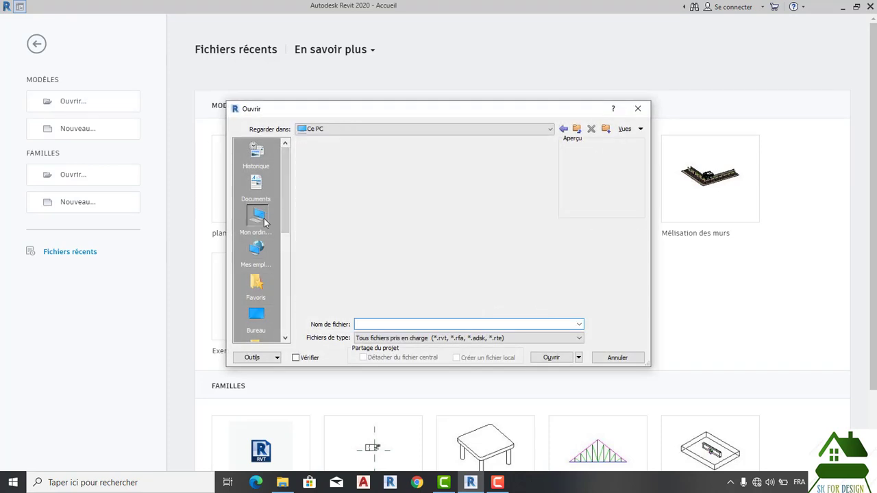
scroll(370, 240, "down", 1)
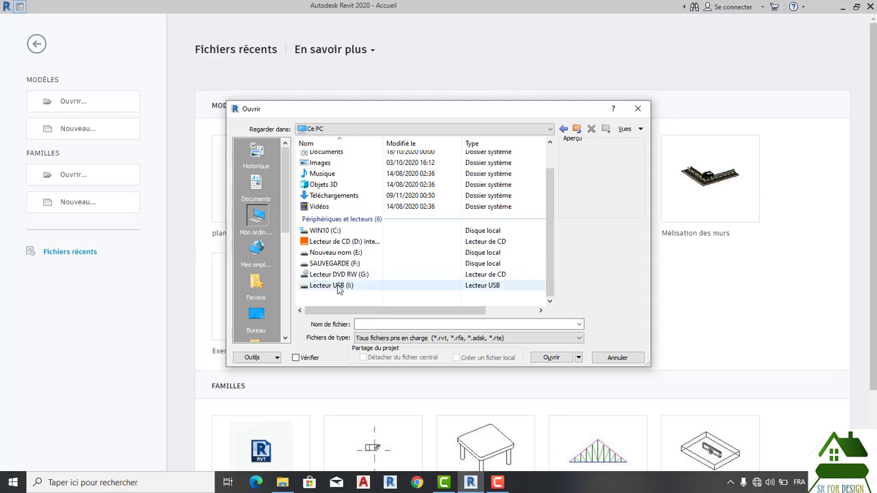
double_click(336, 252)
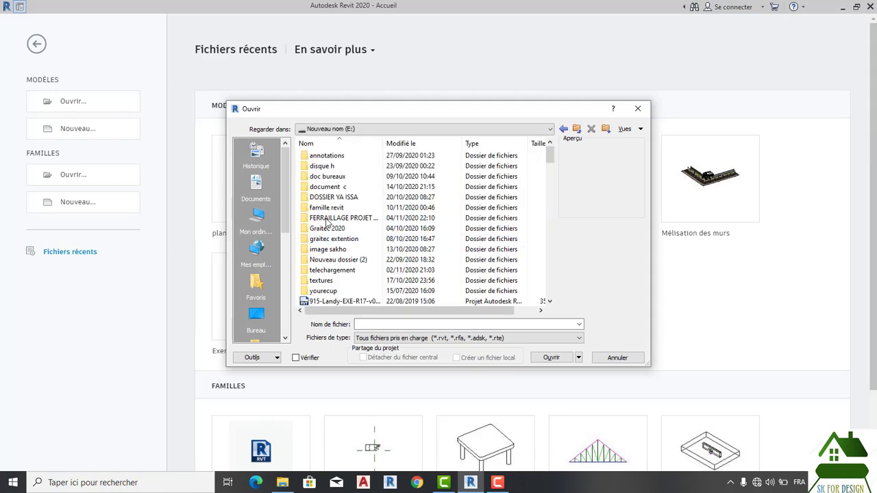
- Find the Mélisation des murs project in the drive and open it
scroll(327, 224, "down", 3)
scroll(332, 236, "down", 5)
scroll(337, 247, "down", 5)
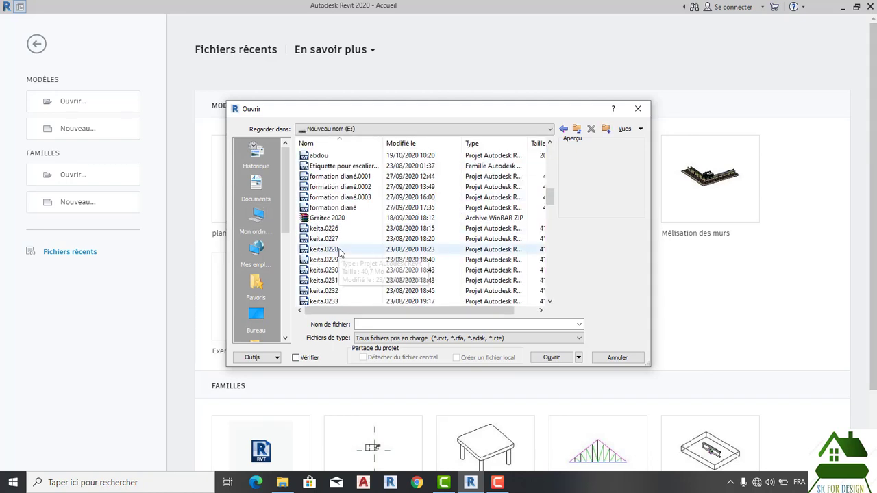
scroll(341, 252, "down", 3)
scroll(343, 253, "down", 5)
scroll(343, 254, "down", 2)
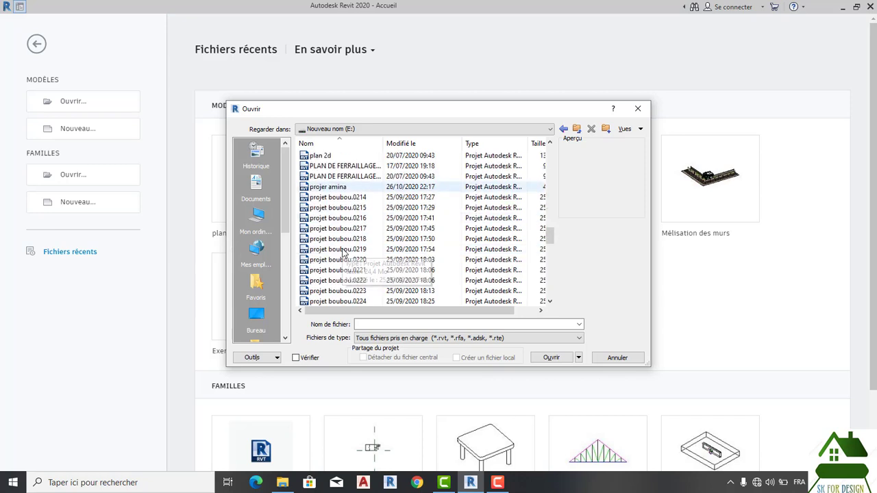
scroll(342, 253, "down", 2)
scroll(342, 253, "down", 2)
scroll(342, 253, "down", 5)
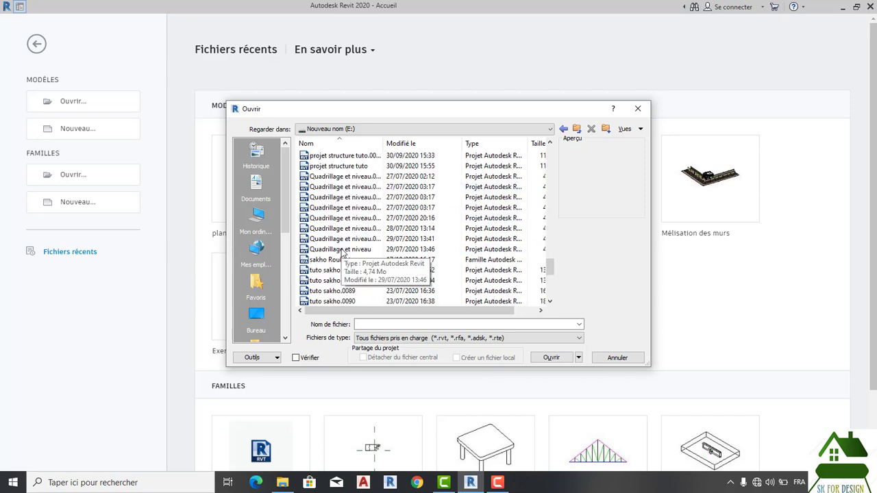
scroll(342, 253, "down", 1)
scroll(342, 252, "down", 2)
scroll(343, 253, "down", 2)
scroll(343, 253, "down", 1)
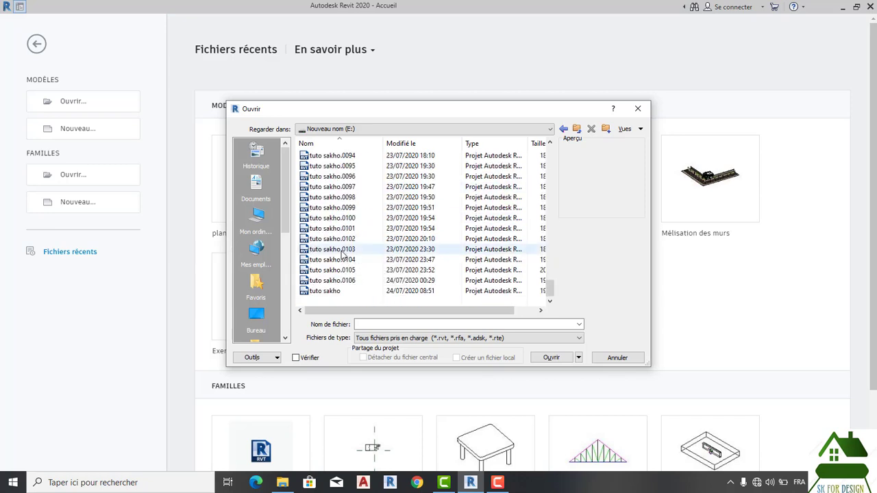
scroll(343, 253, "up", 3)
scroll(342, 250, "up", 2)
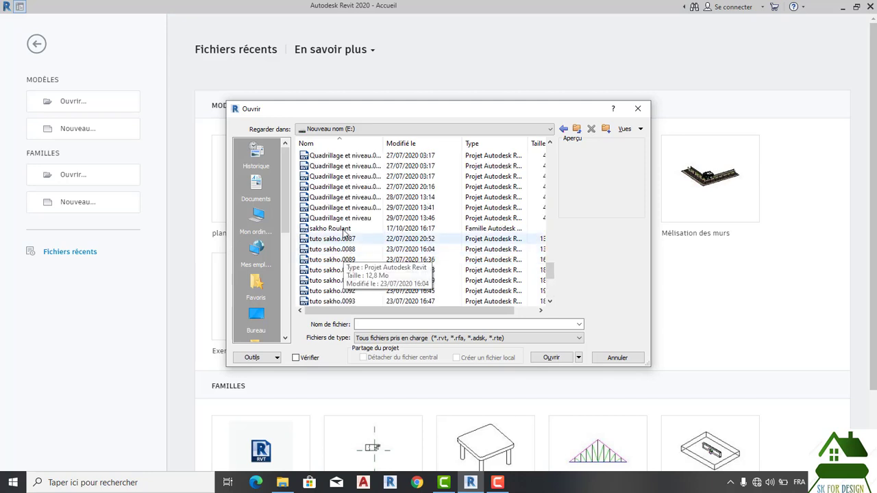
scroll(343, 233, "up", 2)
scroll(335, 206, "up", 2)
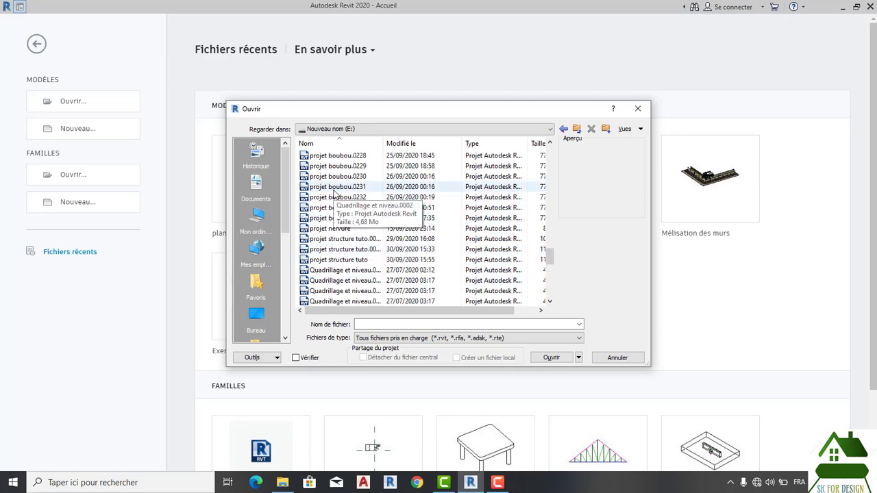
scroll(336, 194, "up", 2)
scroll(339, 193, "up", 2)
scroll(346, 190, "up", 2)
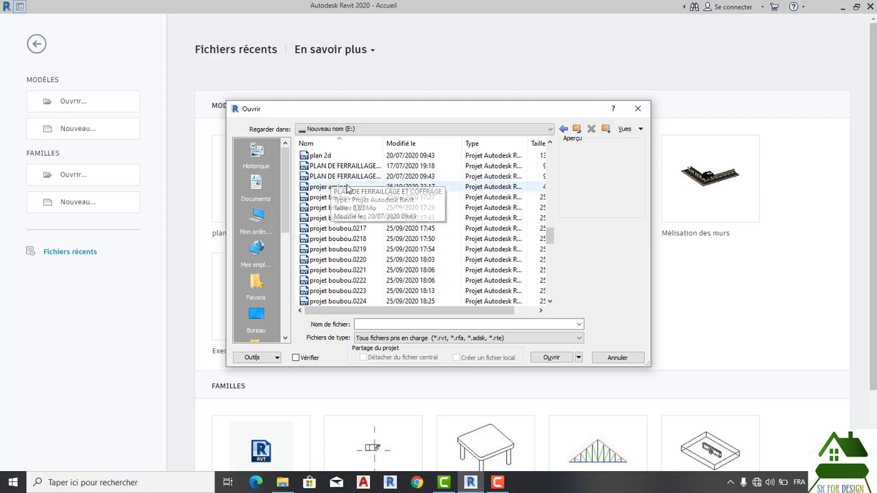
scroll(336, 177, "up", 2)
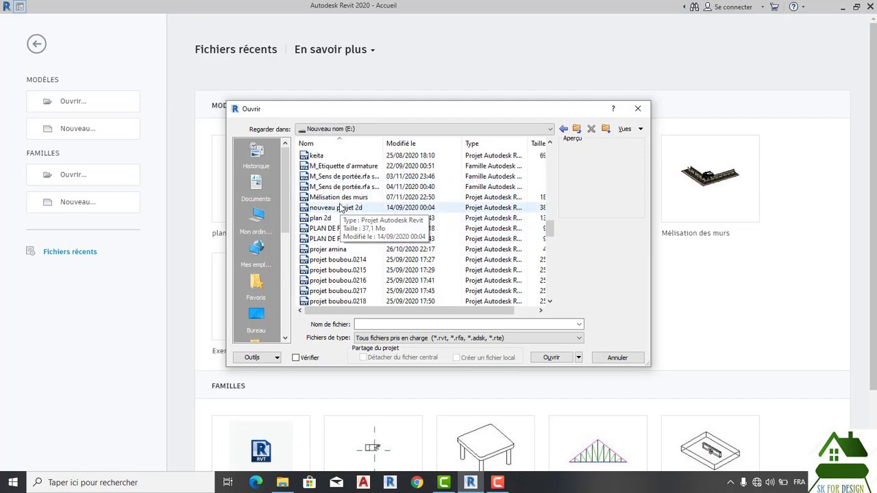
left_click(339, 197)
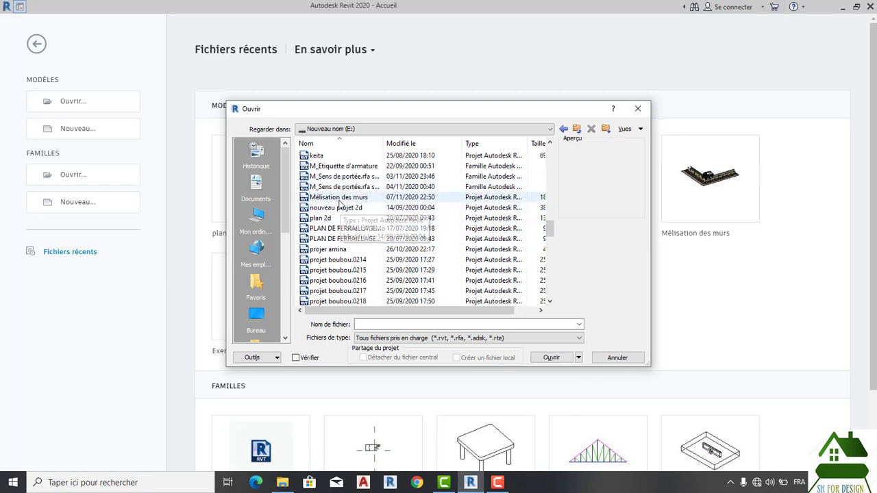
left_click(568, 358)
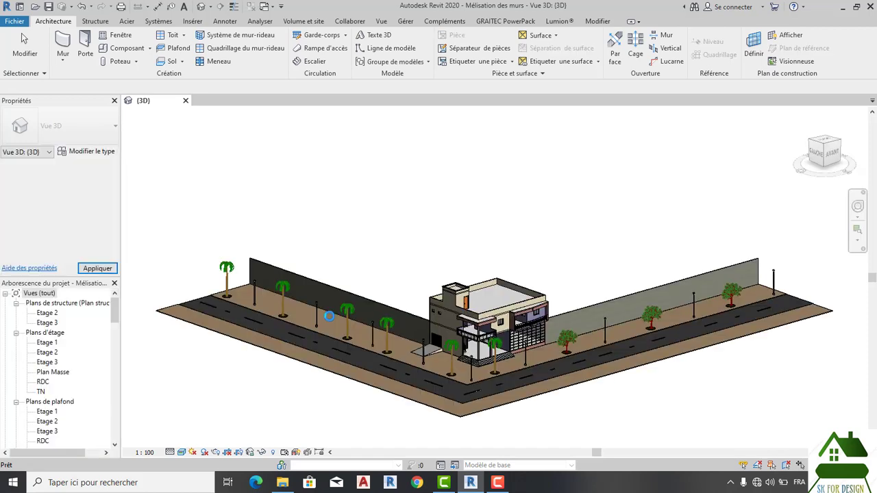
left_click(830, 156)
left_click_drag(824, 154, 822, 167)
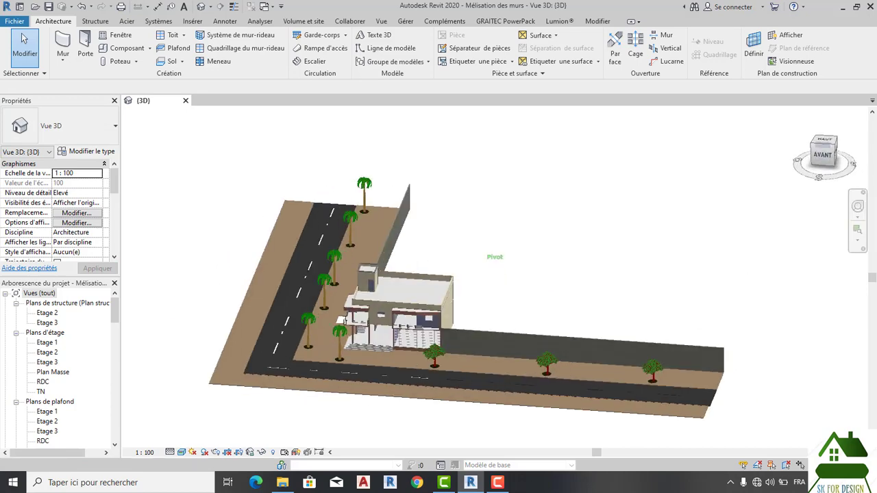
scroll(348, 344, "up", 3)
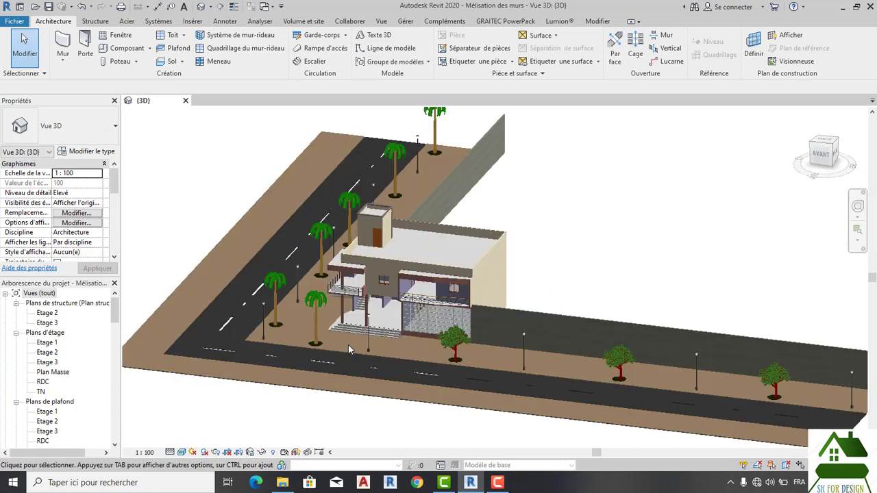
scroll(348, 345, "up", 3)
scroll(348, 344, "up", 1)
scroll(450, 269, "down", 1)
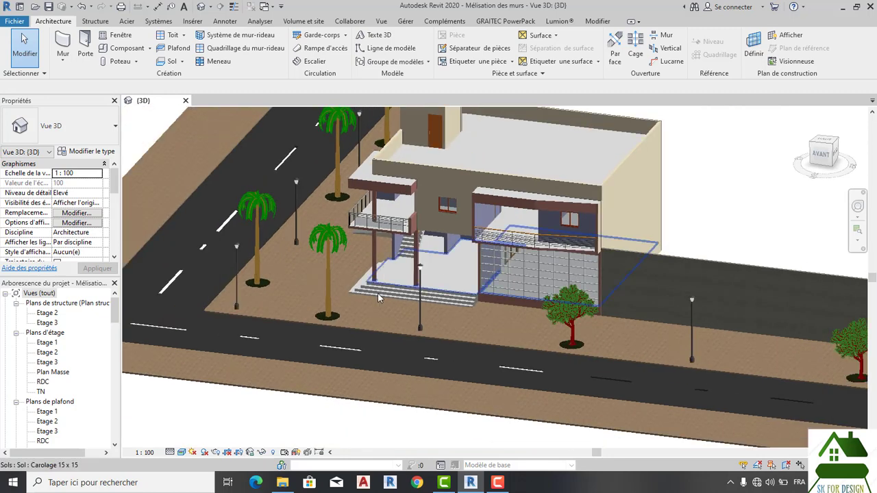
scroll(228, 266, "up", 1)
scroll(228, 266, "up", 1)
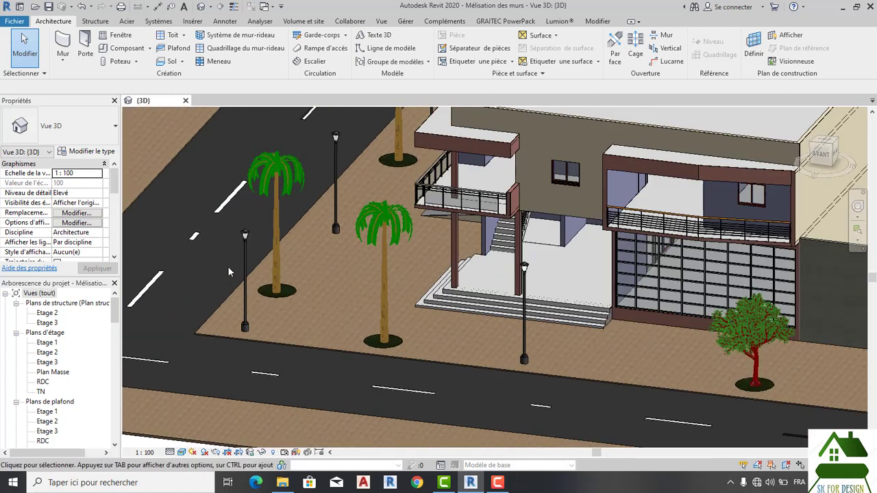
scroll(227, 266, "down", 5)
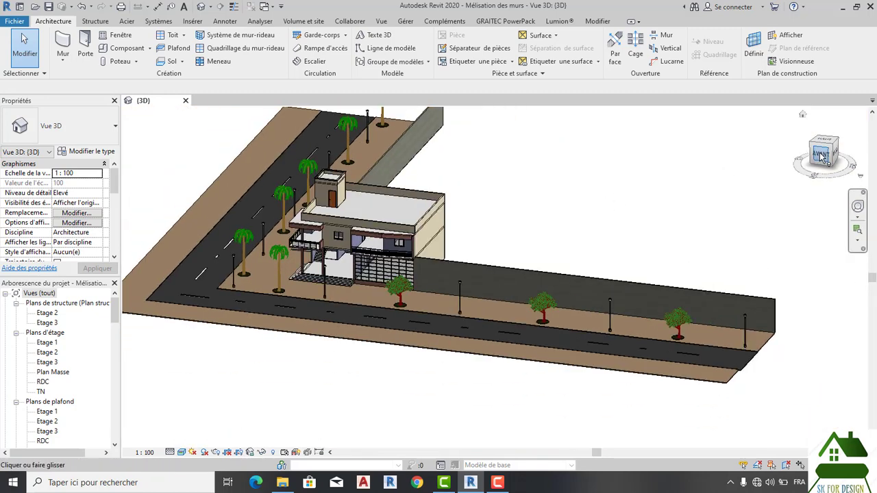
mouse_move(830, 156)
left_mouse_down()
mouse_move(836, 174)
mouse_move(819, 171)
left_mouse_up()
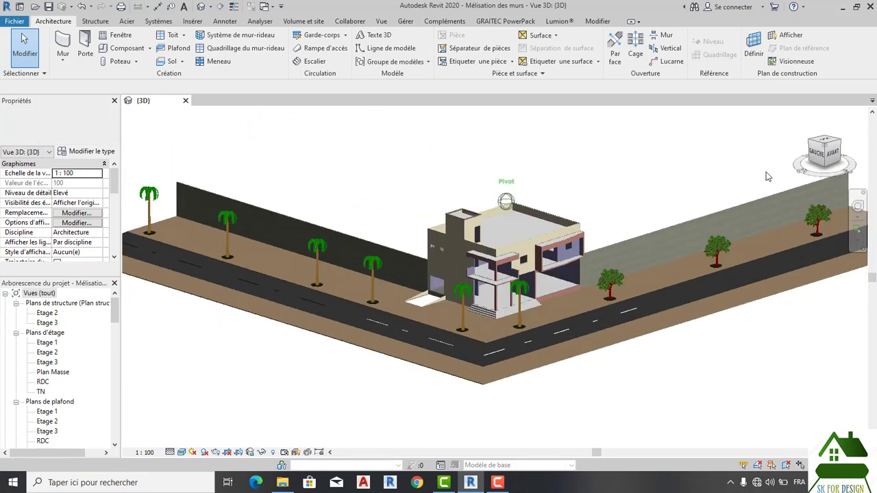
scroll(390, 262, "up", 3)
scroll(389, 263, "up", 3)
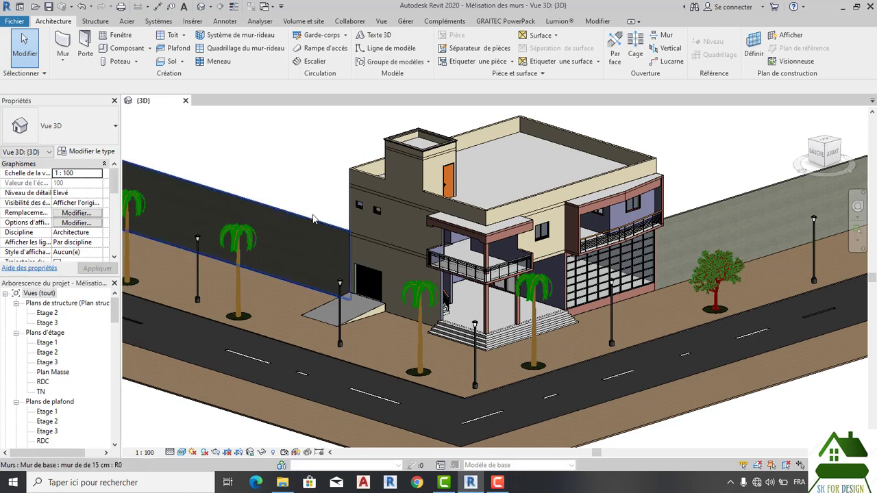
scroll(310, 203, "down", 1)
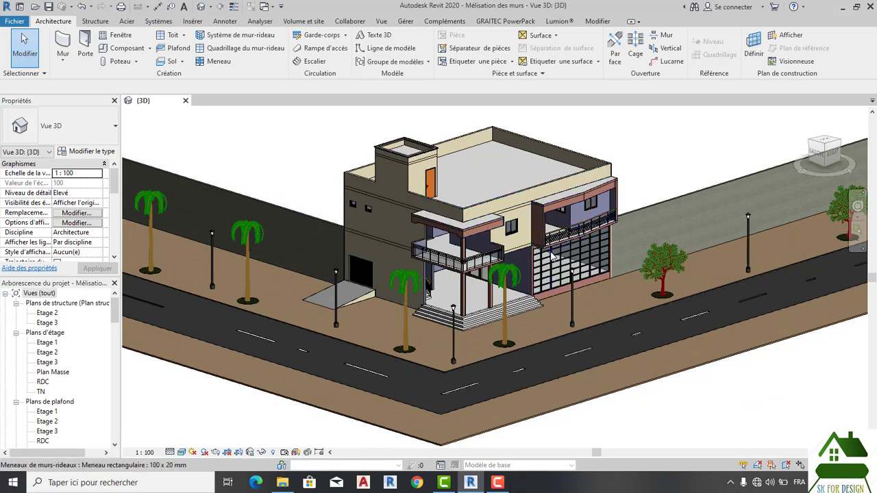
scroll(544, 257, "down", 1)
middle_click_drag(544, 257, 507, 259, "shift")
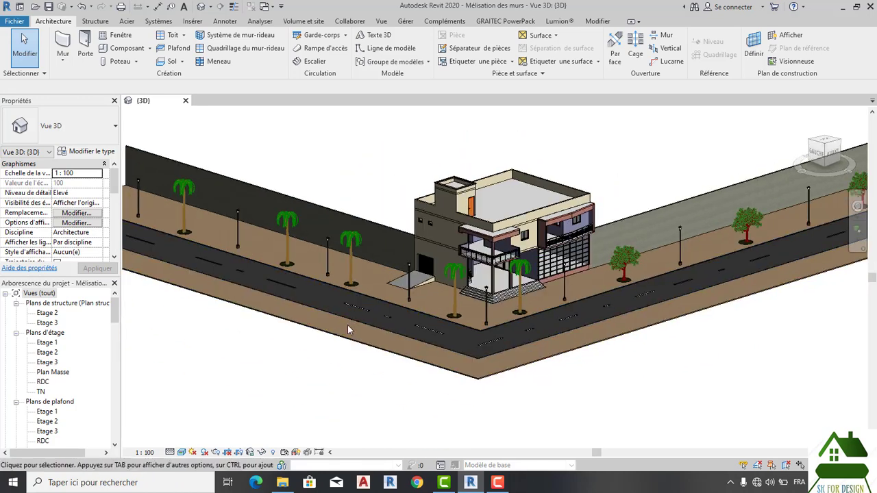
scroll(353, 313, "up", 1)
scroll(354, 312, "up", 1)
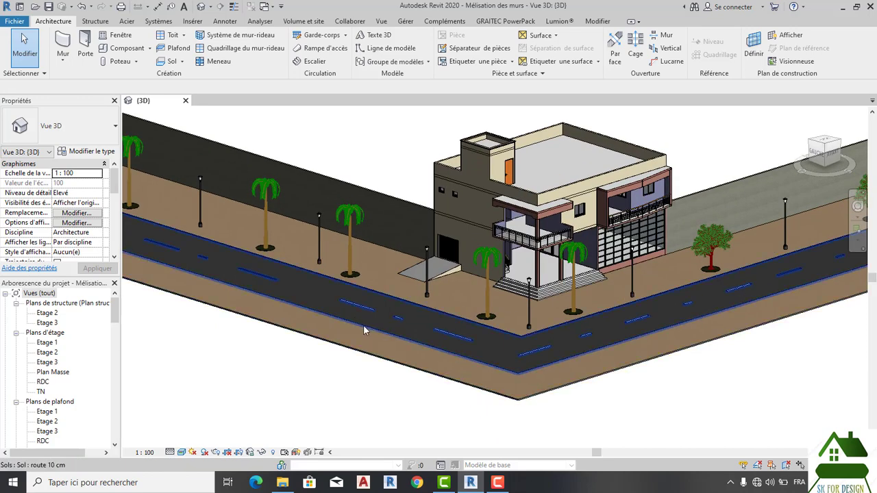
- Edit the road floor's boundary sketch and show it in the TN plan view
left_click(417, 341)
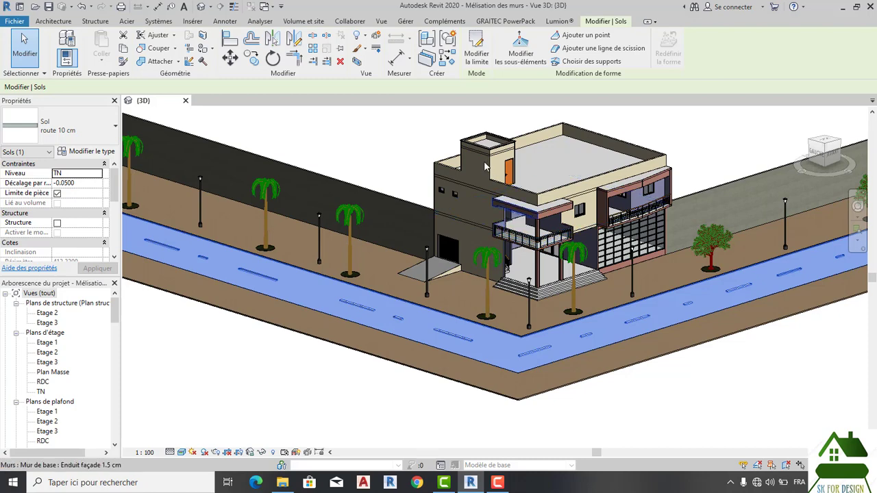
left_click(478, 53)
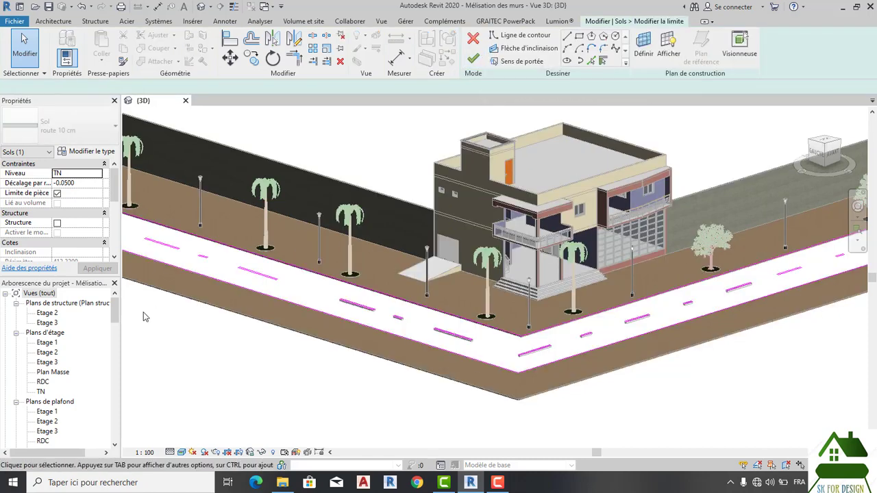
double_click(41, 391)
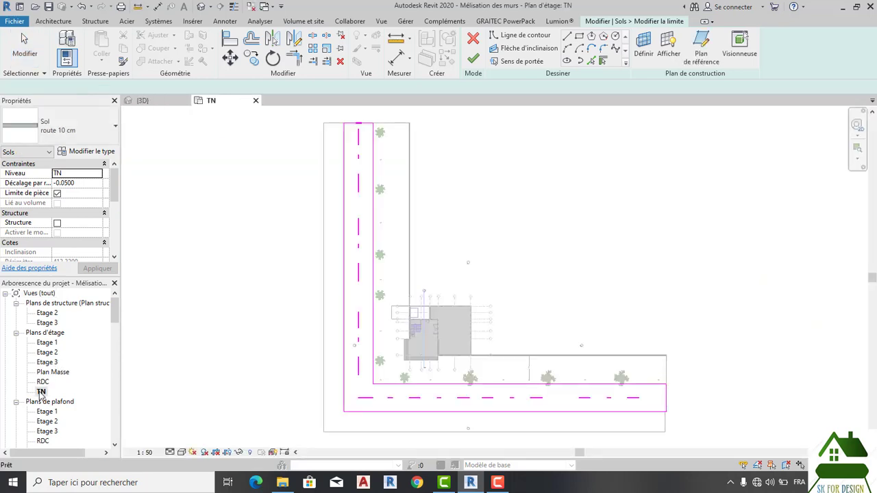
scroll(351, 249, "up", 1)
scroll(351, 250, "up", 2)
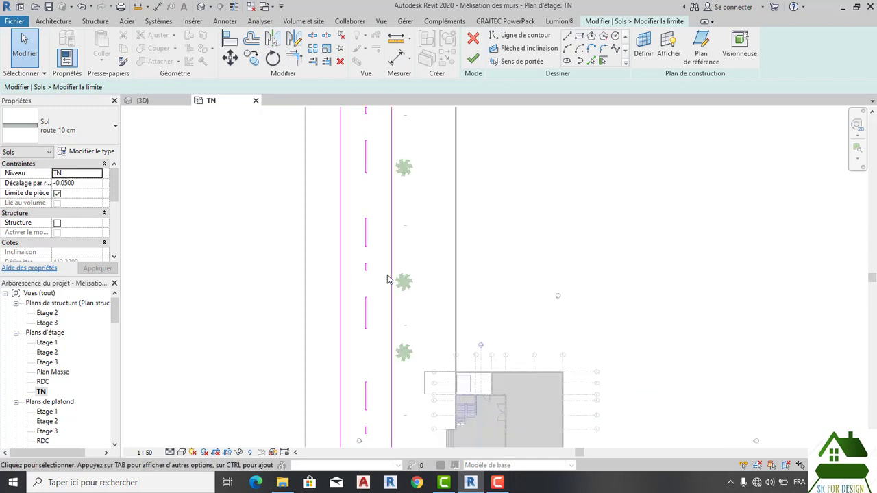
scroll(473, 270, "down", 2)
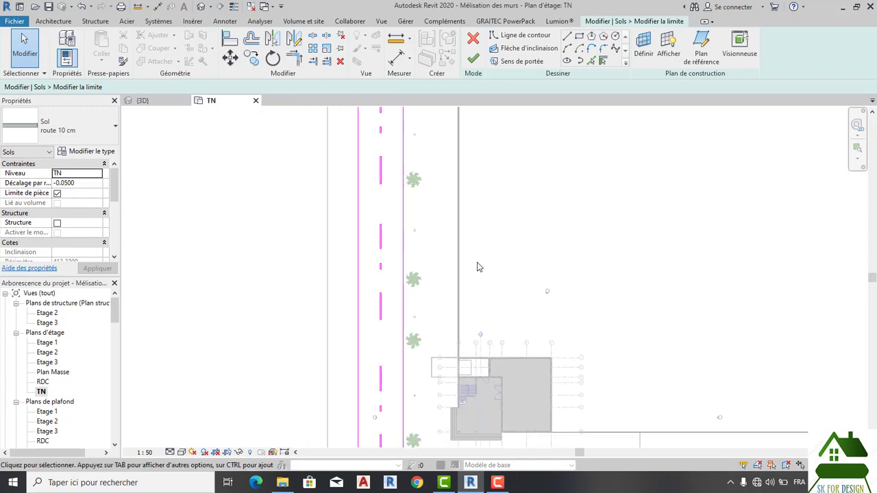
scroll(483, 266, "down", 2)
middle_click_drag(541, 267, 536, 242)
scroll(537, 243, "down", 1)
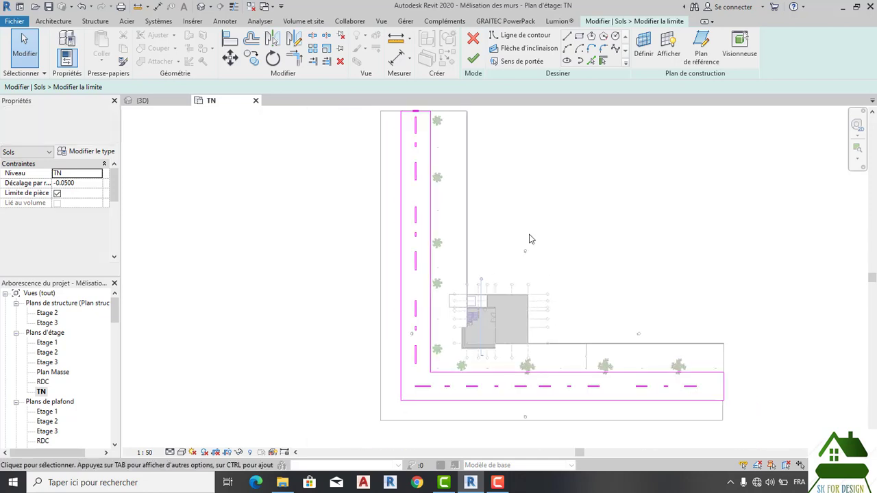
scroll(494, 397, "up", 2)
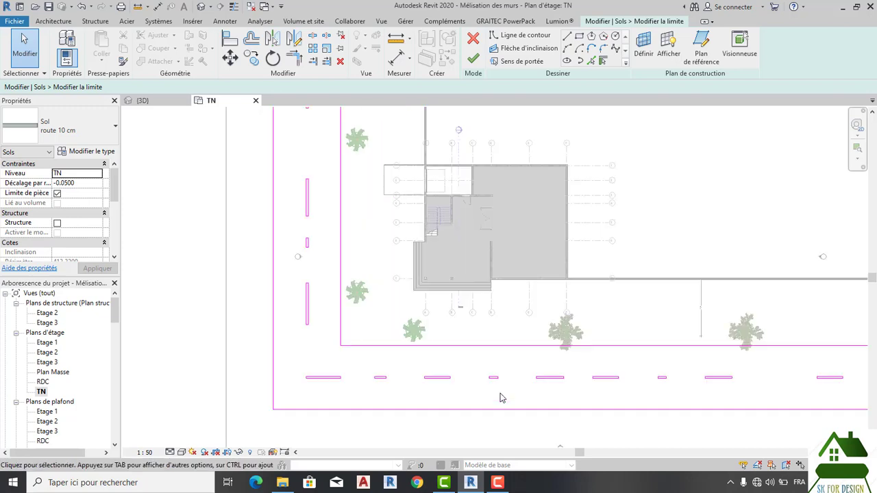
scroll(497, 395, "up", 3)
scroll(490, 370, "up", 3)
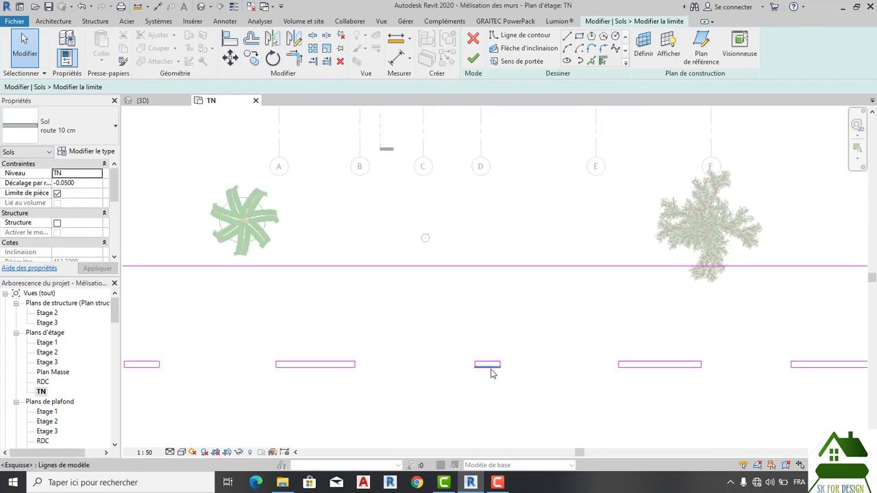
scroll(487, 371, "up", 1)
scroll(499, 368, "up", 2)
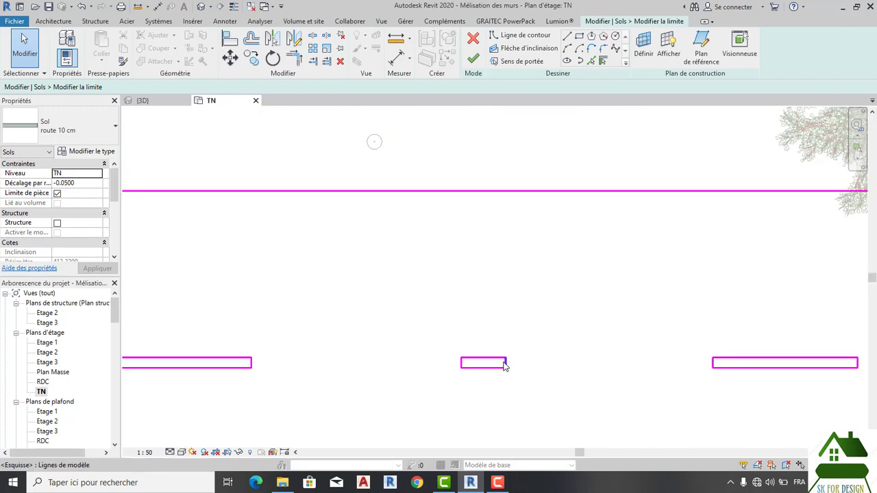
- Narrow the small stripe rectangle to 0.2 wide and stretch it upward into a tall stripe
left_click(505, 363)
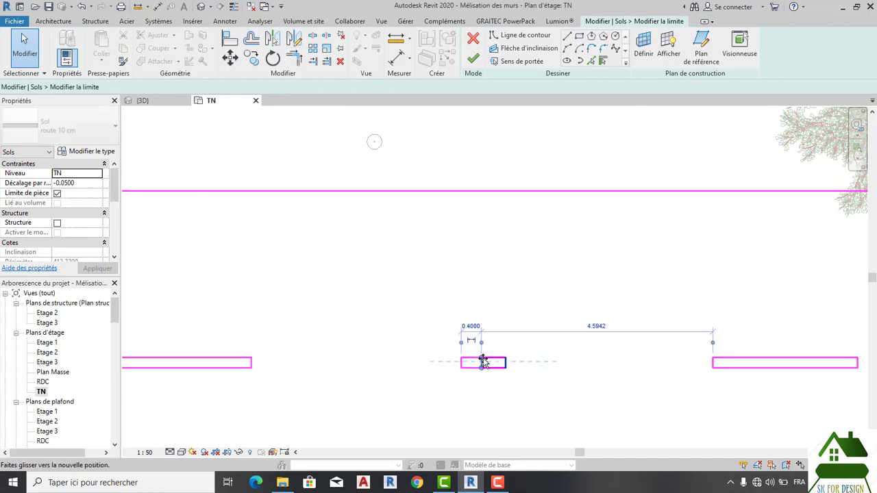
left_click_drag(459, 363, 460, 360)
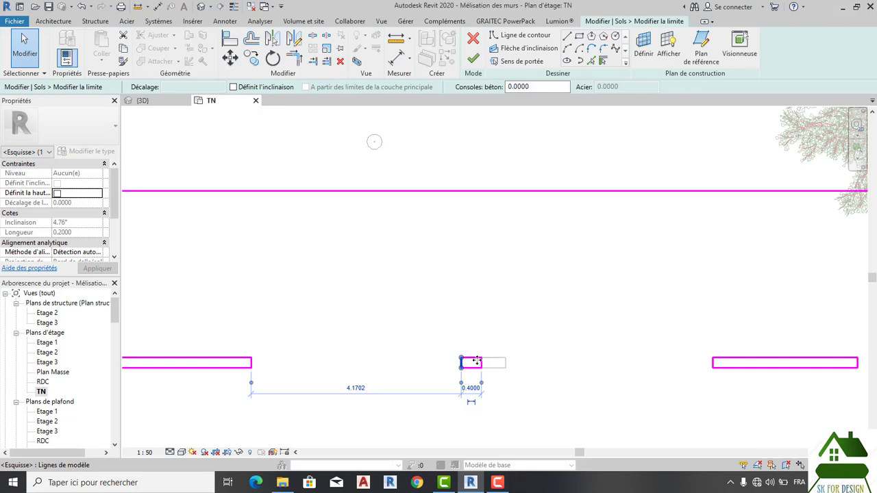
left_click_drag(461, 362, 470, 362)
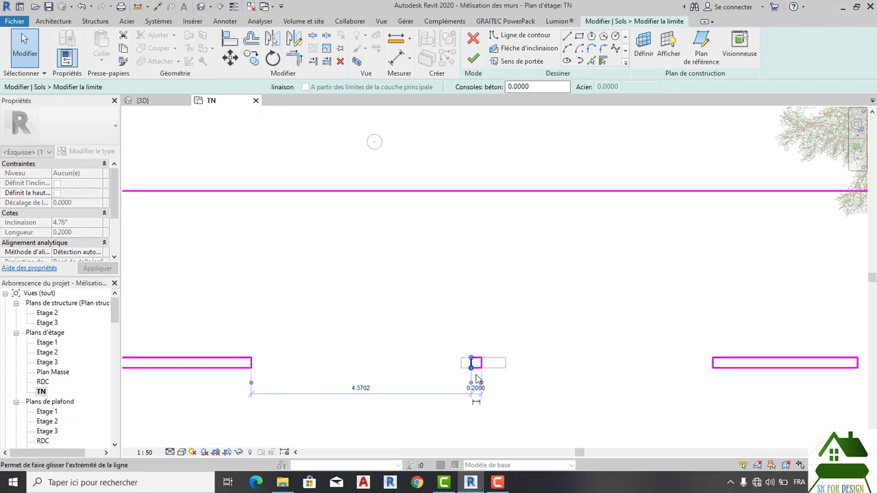
scroll(474, 363, "up", 1)
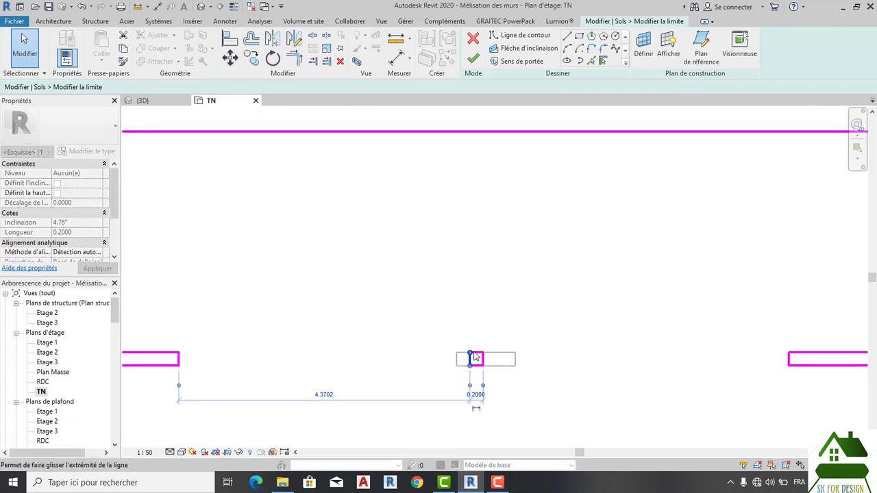
left_click(482, 335)
scroll(481, 332, "down", 1)
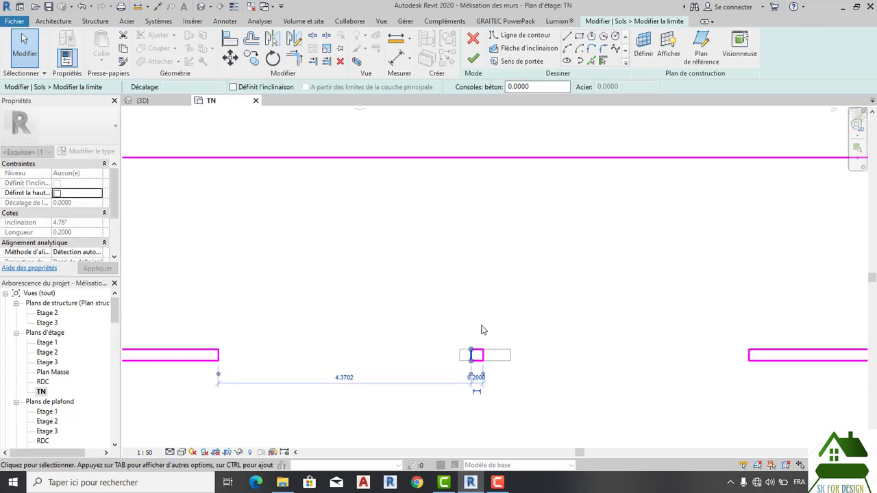
scroll(480, 356, "up", 1)
left_click(476, 352)
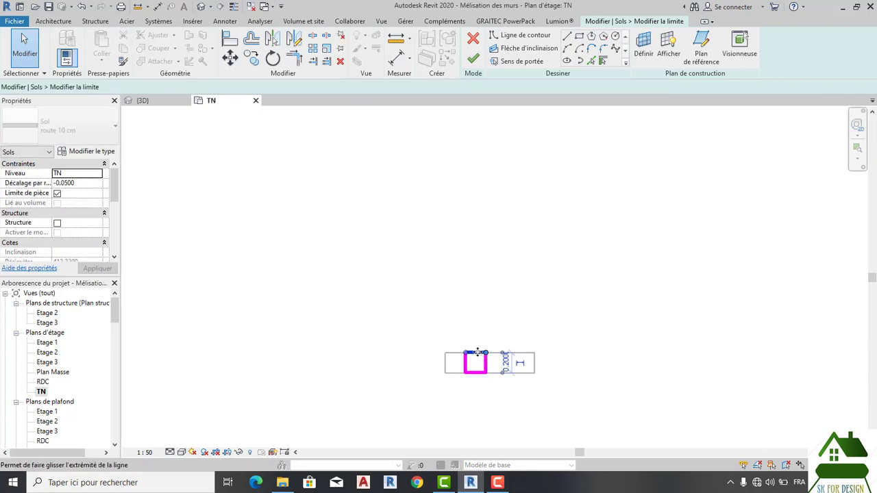
left_click_drag(462, 191, 463, 181)
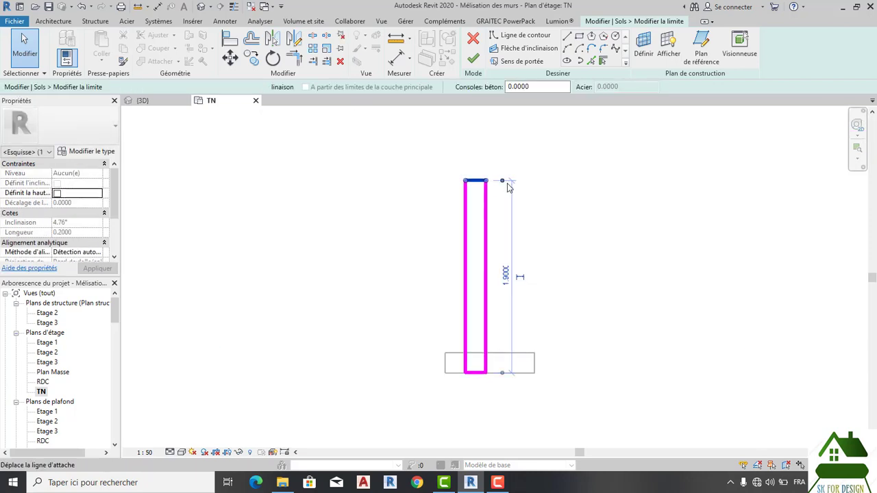
scroll(504, 205, "down", 1)
scroll(503, 229, "down", 1)
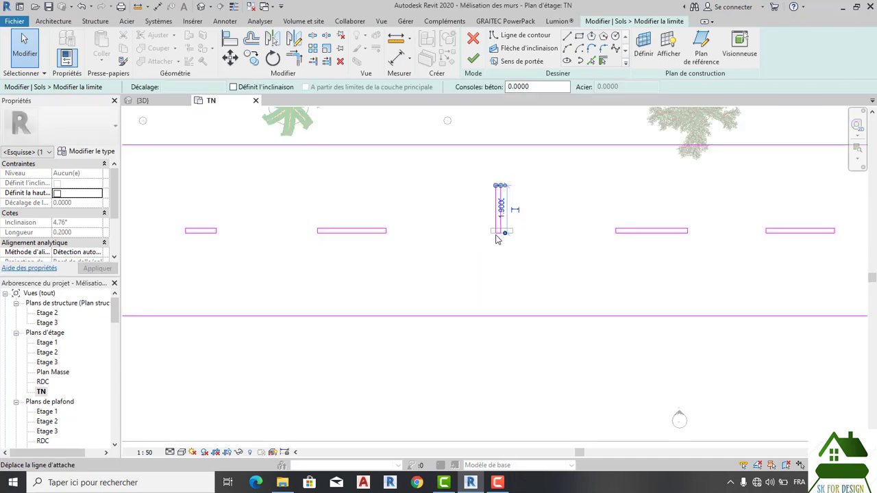
scroll(502, 232, "up", 1)
scroll(500, 235, "up", 1)
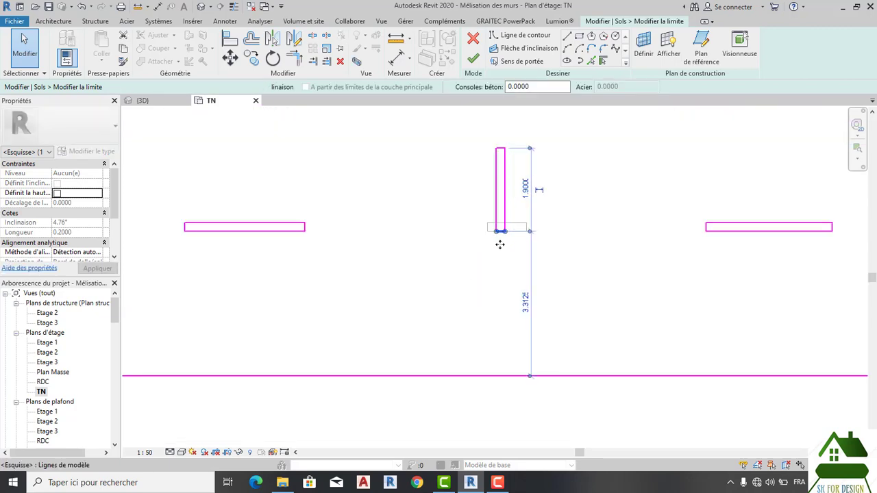
- Trim/extend (TR) the vertical sketch line and move the stripe's line up across the road
key("t")
key("r")
left_click(497, 227)
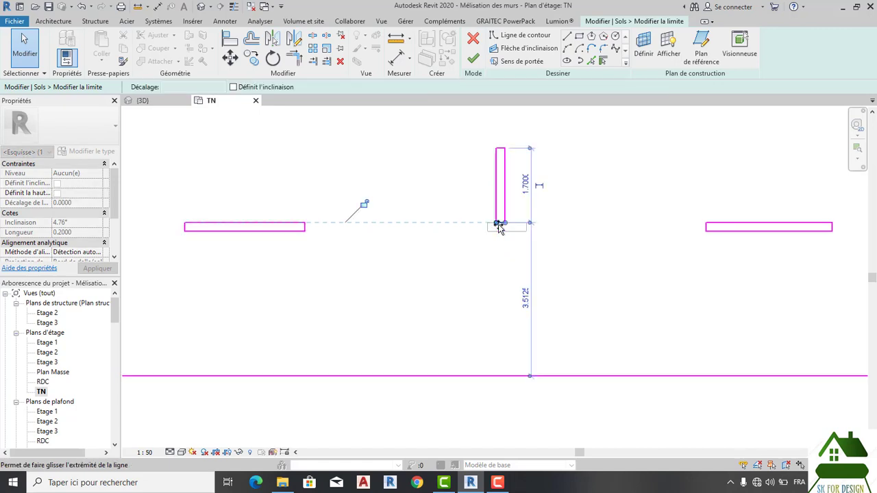
scroll(499, 227, "down", 2)
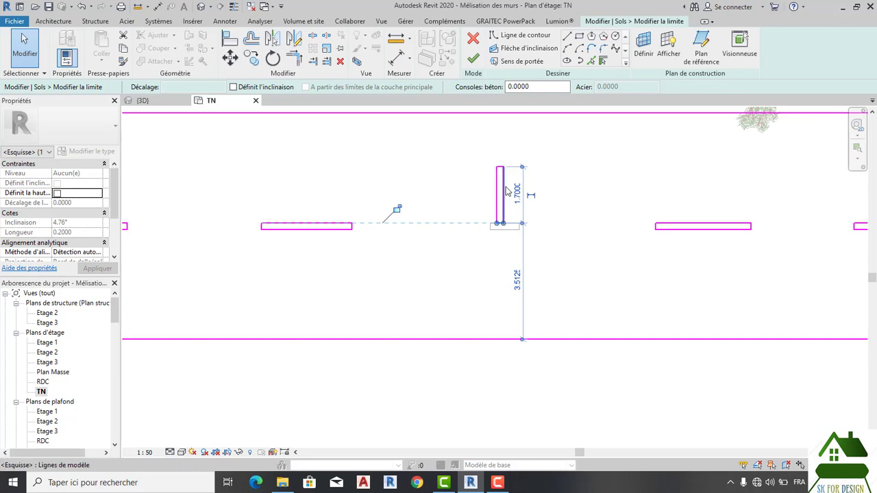
left_click_drag(508, 192, 586, 195)
left_click_drag(538, 223, 529, 177)
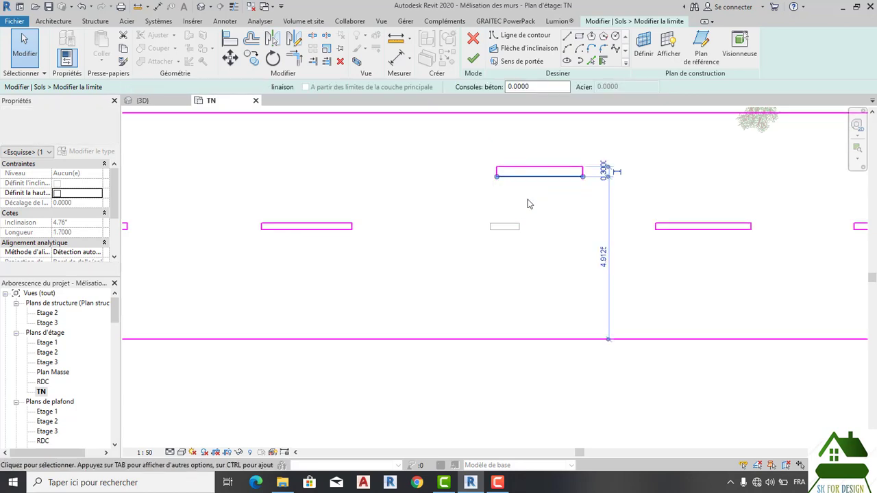
- Lengthen the new rectangle leftward to about 4.2 and raise its top line
left_click(499, 174)
scroll(498, 175, "up", 1)
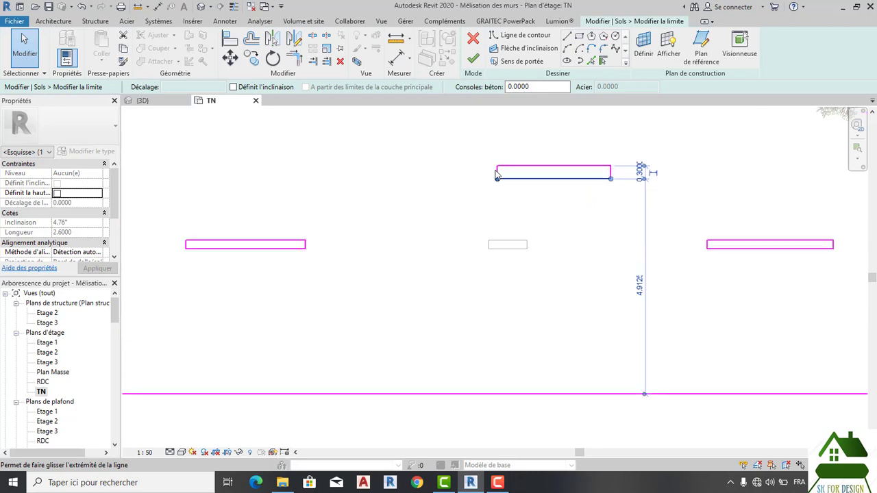
scroll(498, 175, "up", 2)
left_click_drag(456, 166, 388, 166)
scroll(477, 178, "down", 2)
scroll(479, 174, "down", 1)
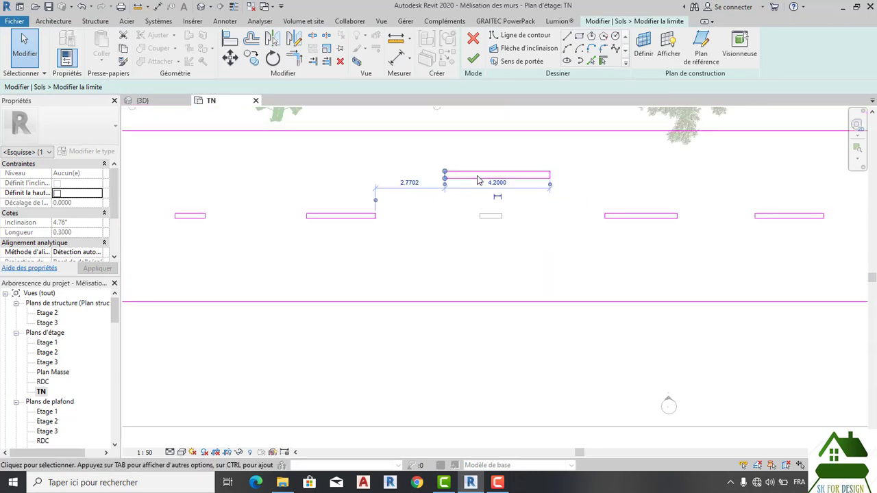
left_click_drag(482, 173, 469, 151)
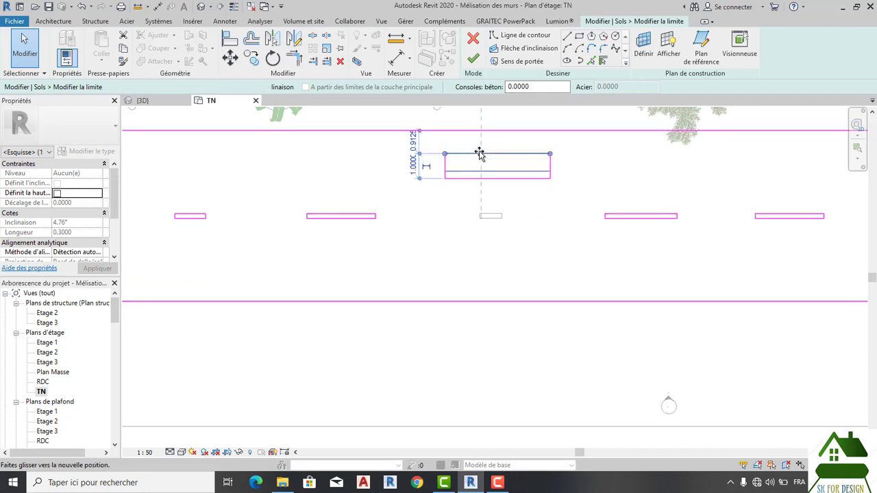
key("ctrl+z")
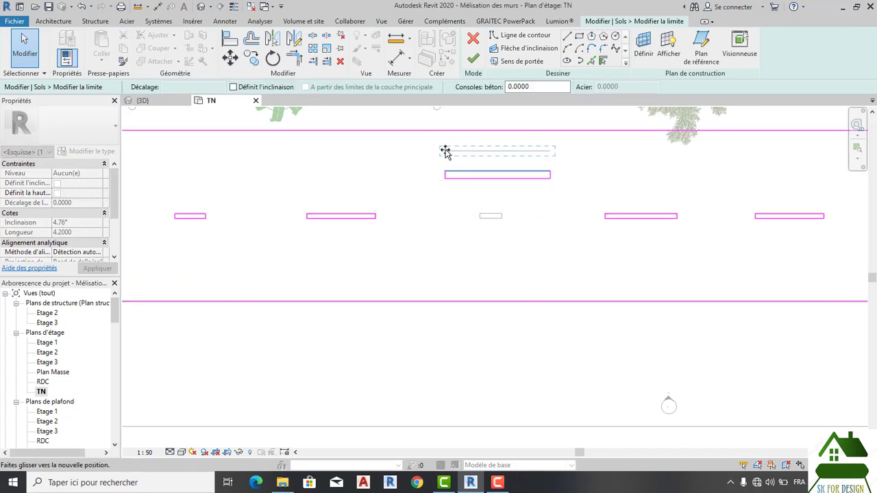
left_click_drag(444, 152, 410, 162)
- Narrow the opening to 4.5 by shifting its left edge, and raise its bottom edge to flatten it
left_click(444, 169)
left_click(554, 172)
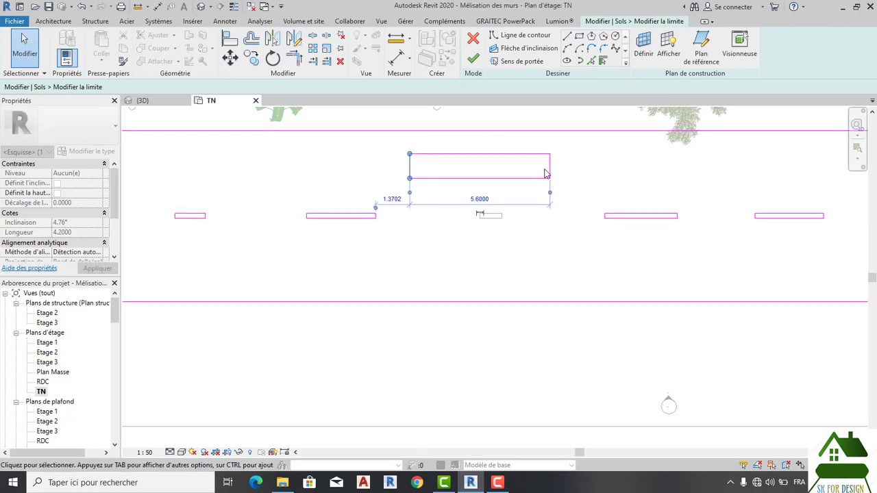
left_click(547, 173)
left_click_drag(412, 167, 437, 167)
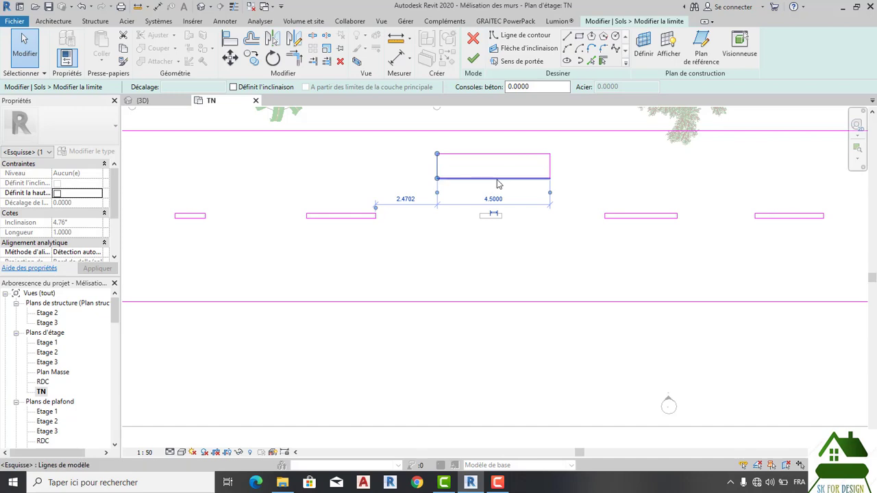
left_click_drag(498, 180, 499, 161)
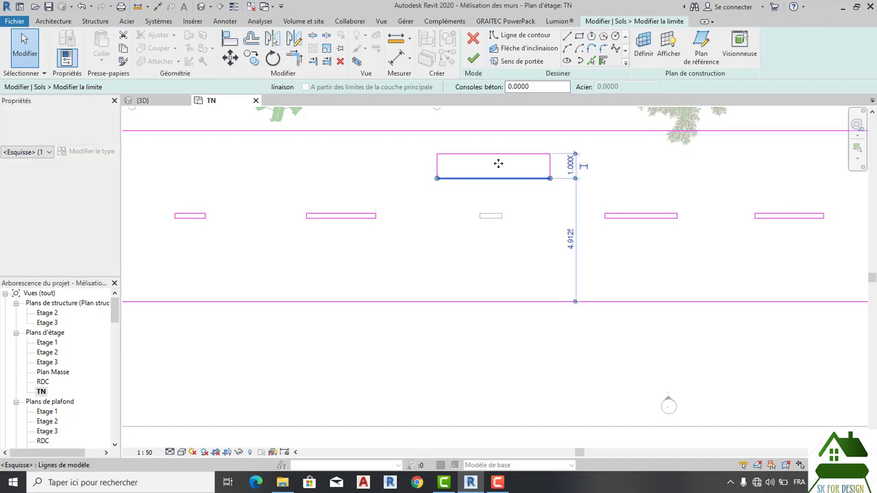
left_click(534, 200)
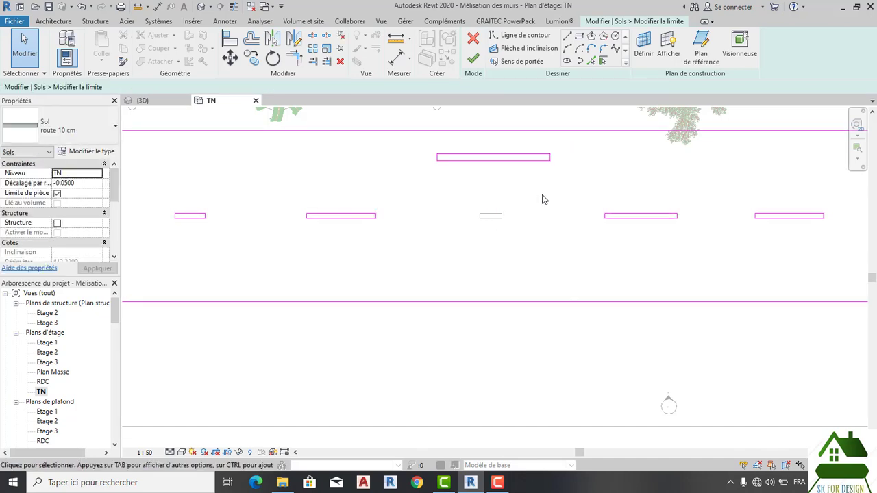
- Angle the opening's short left end at 45°
scroll(434, 160, "up", 2)
scroll(440, 158, "up", 1)
left_click(440, 158)
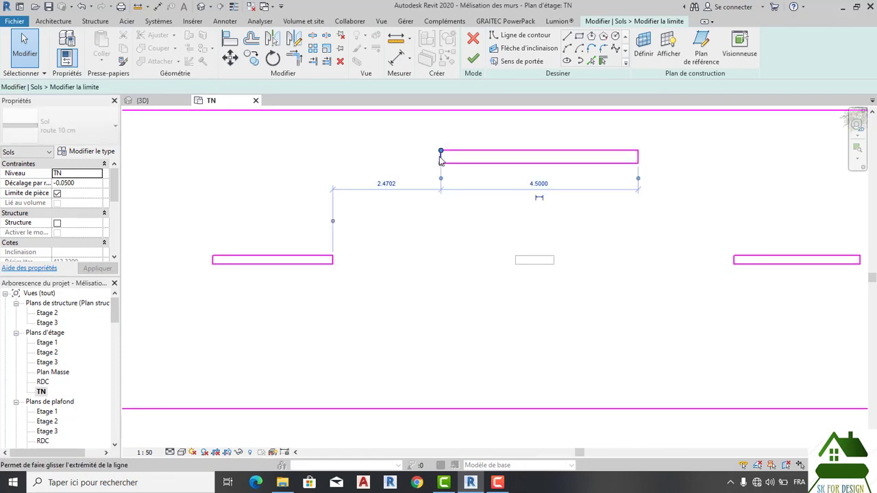
left_click_drag(440, 150, 428, 150)
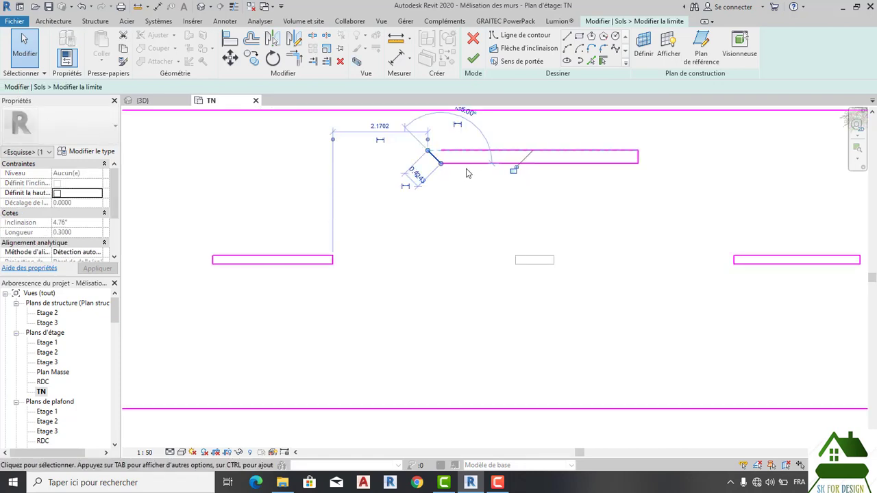
- Undo the angled end and set the stripe opening's length to 5.0
left_click(80, 6)
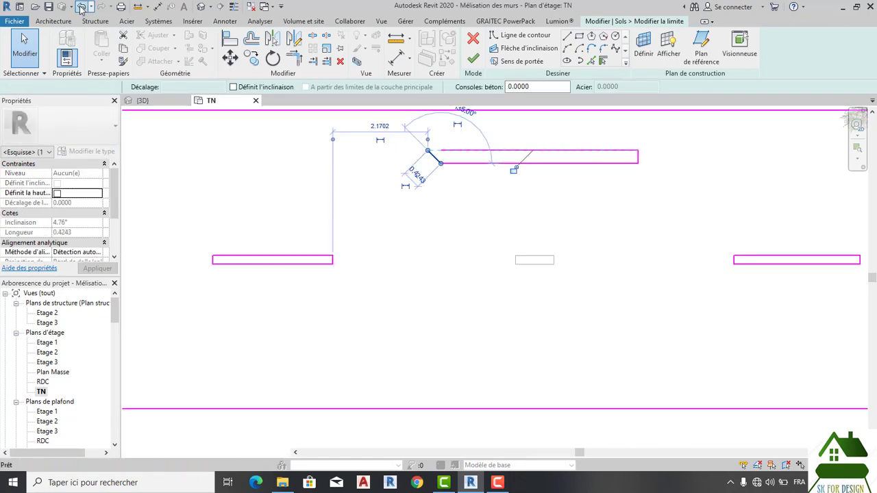
scroll(507, 212, "down", 1)
scroll(511, 214, "down", 2)
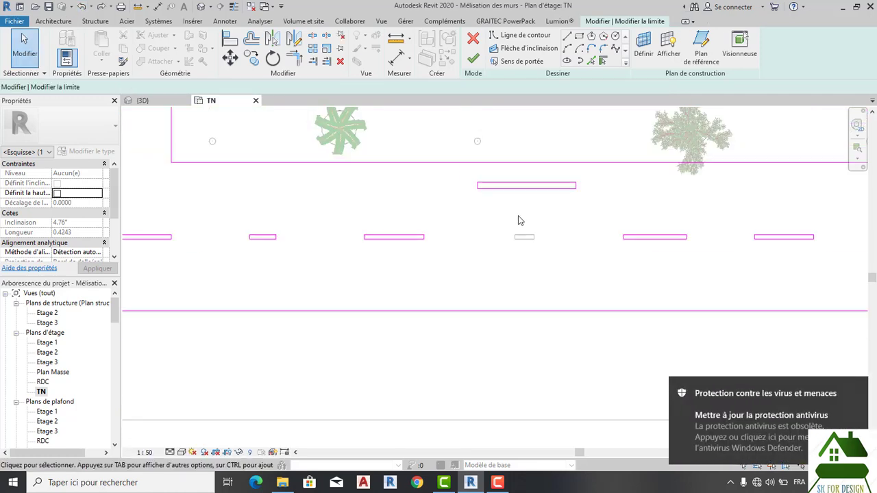
scroll(574, 192, "up", 2)
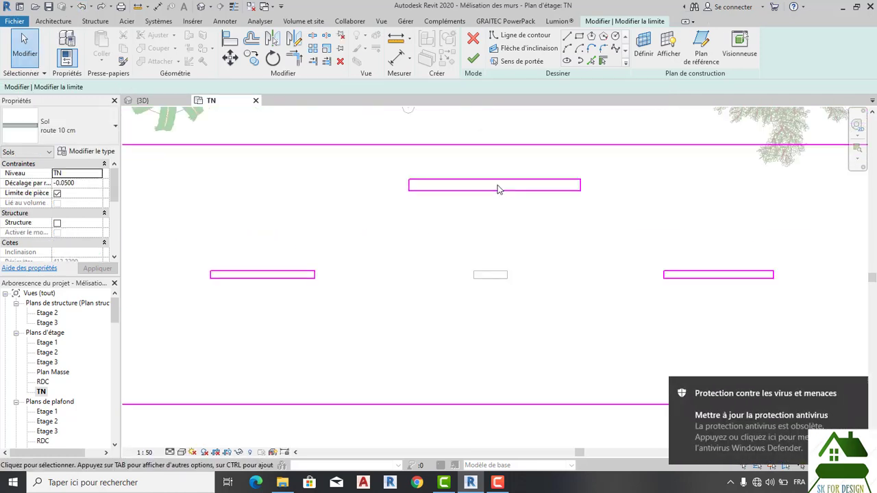
left_click(409, 187)
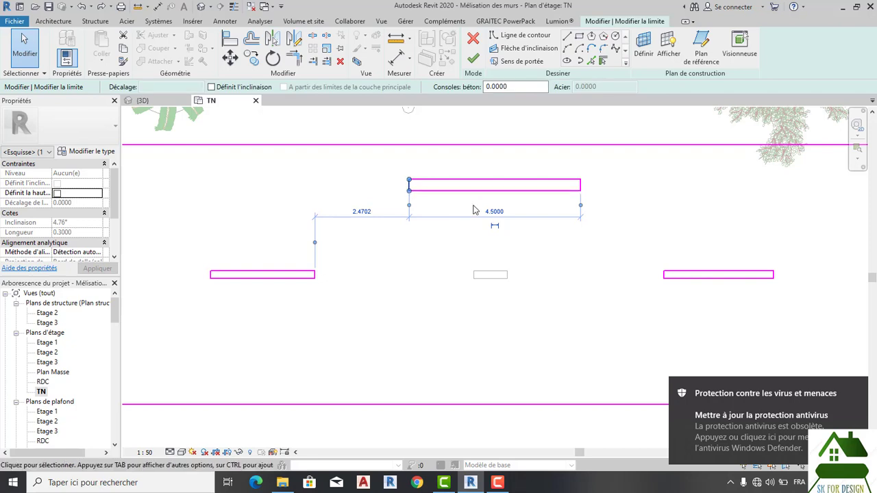
left_click(495, 213)
type("5")
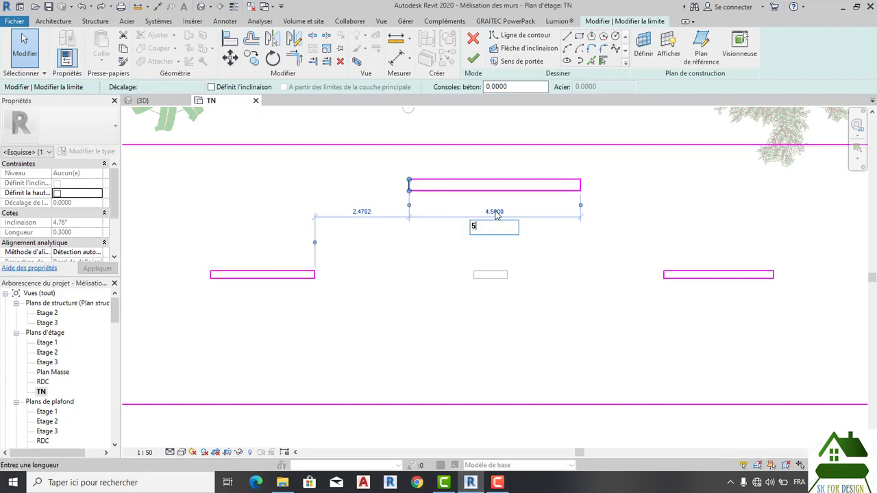
key("Return")
left_click(515, 235)
- Set the bottom line's offset dimension so the stripe is 0.1 deep
scroll(509, 266, "down", 2)
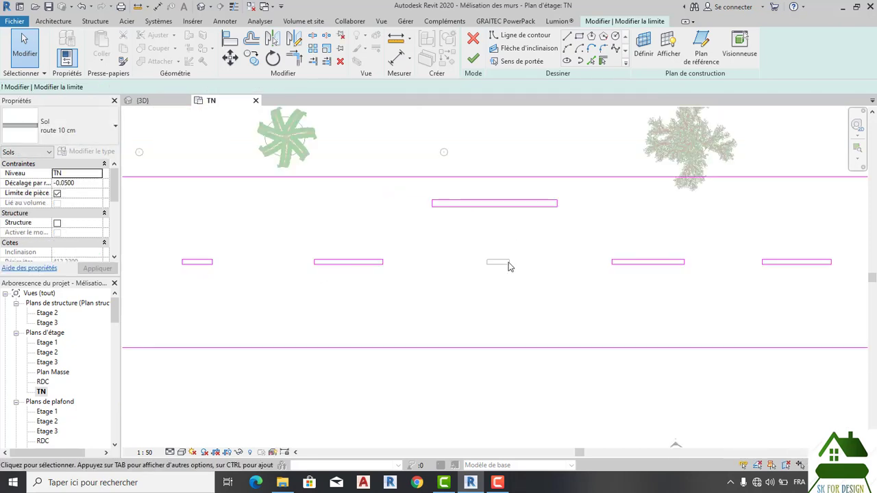
scroll(507, 267, "up", 1)
scroll(507, 267, "up", 1)
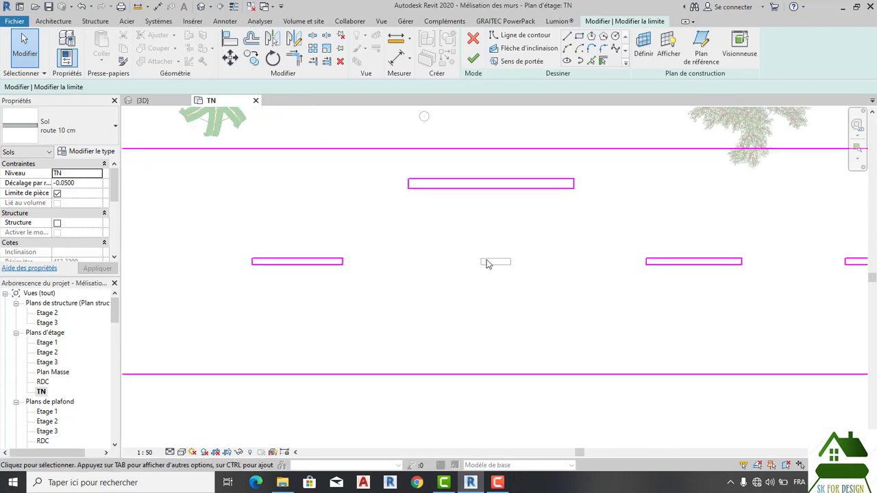
left_click(481, 189)
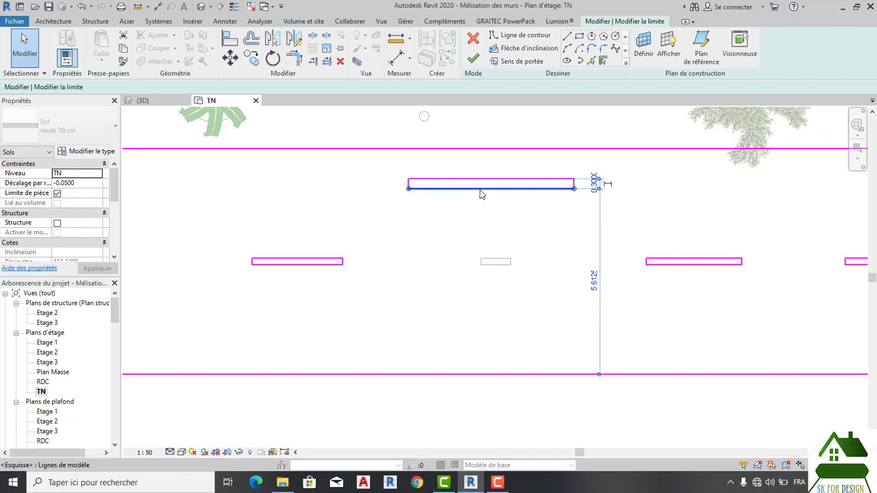
scroll(596, 184, "up", 2)
scroll(596, 183, "up", 2)
left_click(606, 187)
type("0.15")
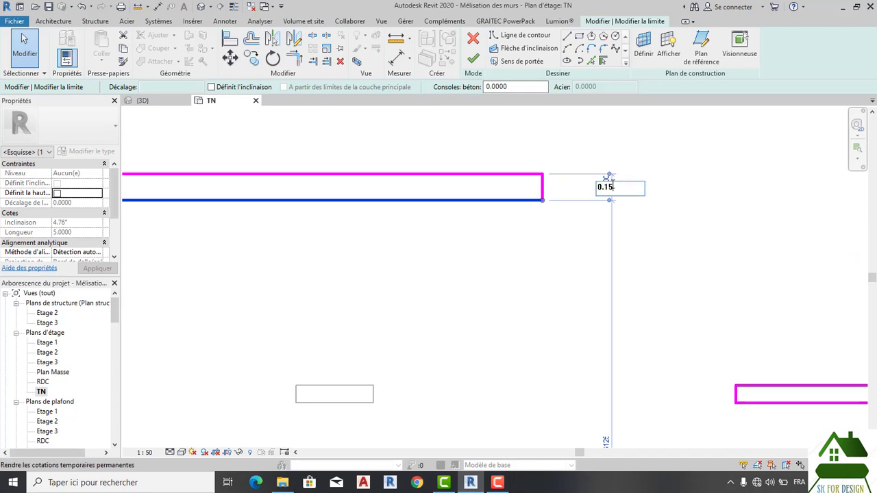
key("Return")
left_click(573, 249)
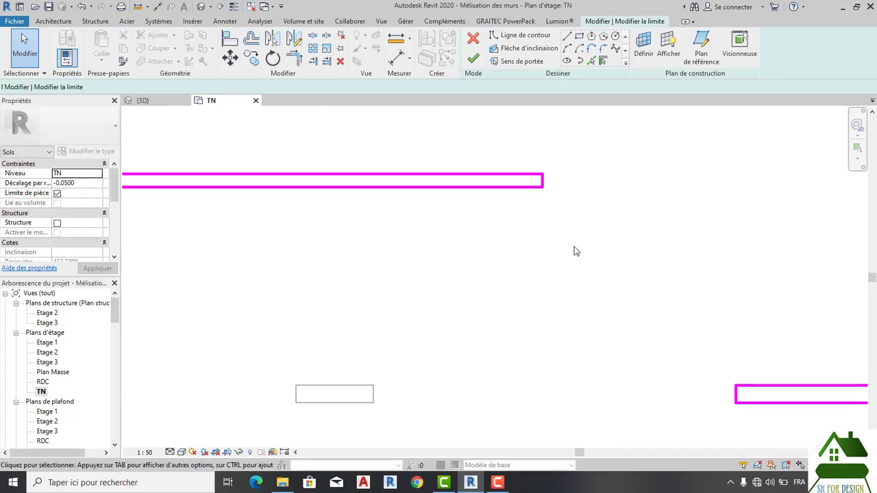
scroll(574, 251, "down", 3)
- Copy the thin stripe opening with Constrain on, placing the first copies below it
left_click_drag(378, 206, 589, 241)
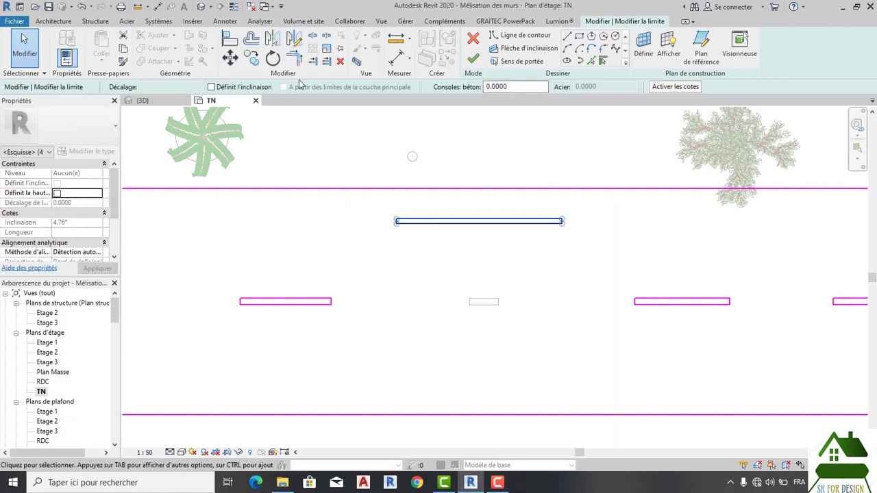
left_click(258, 61)
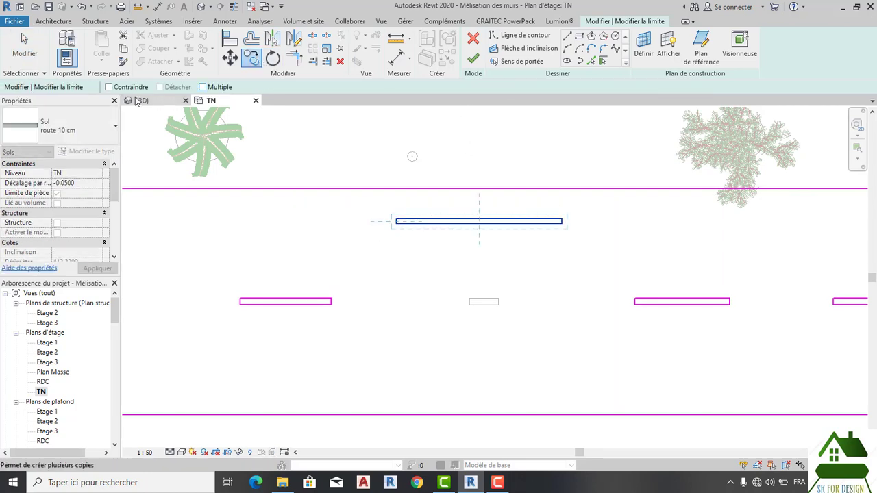
left_click(108, 87)
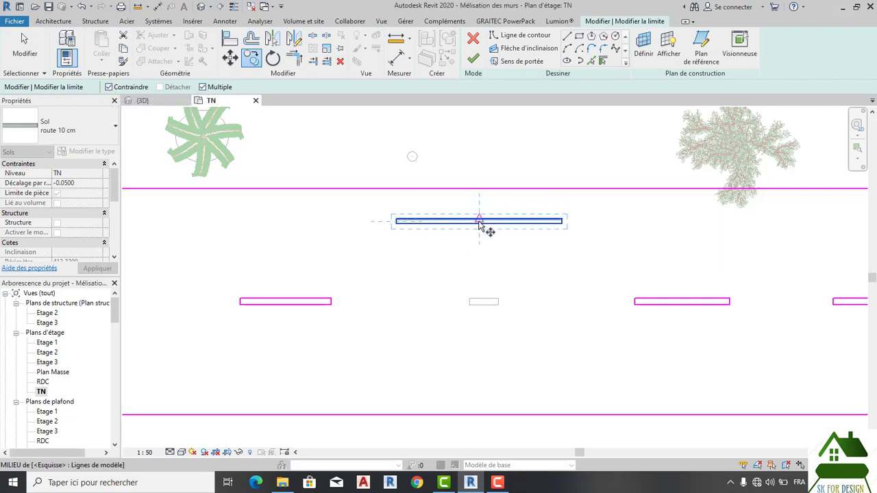
left_click(482, 229)
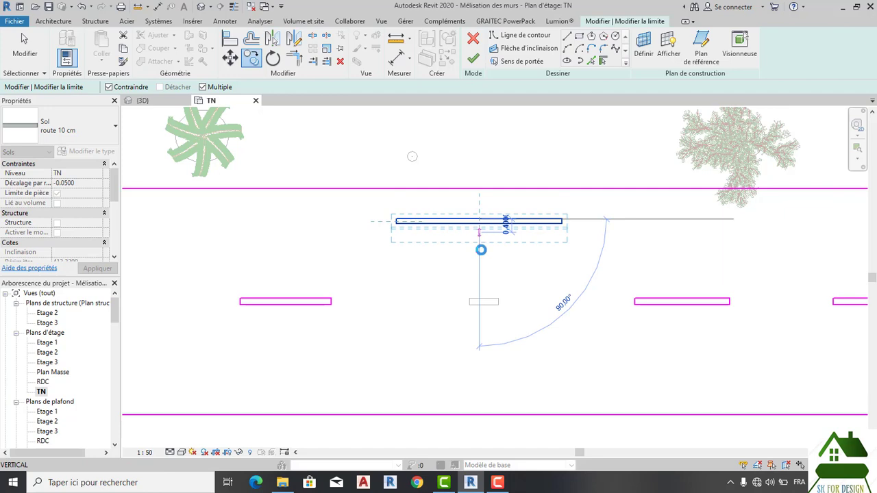
left_click(481, 250)
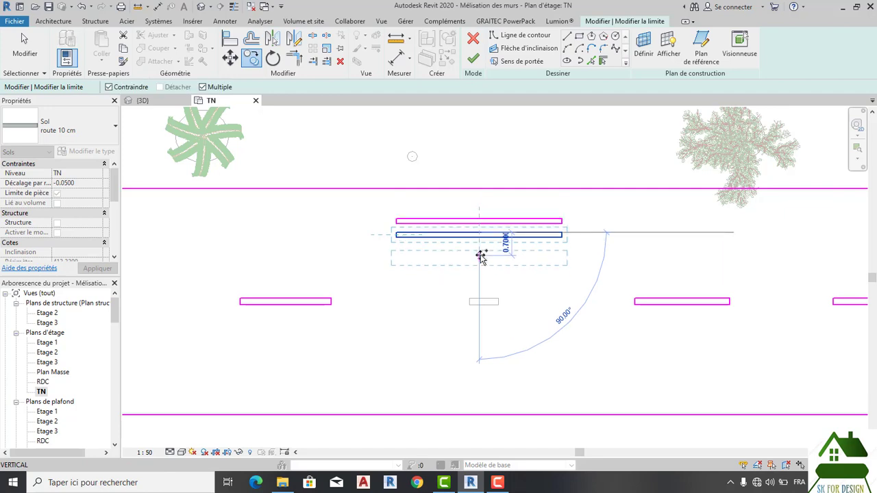
left_click(481, 272)
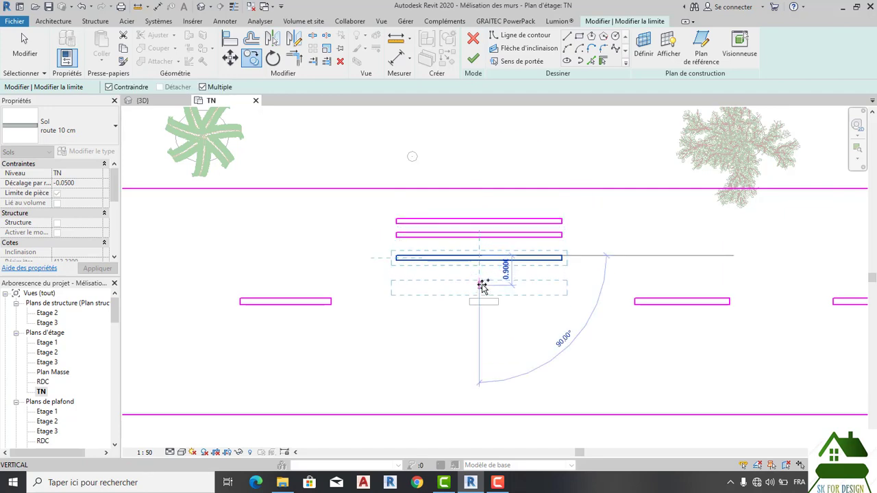
- Place further stripe copies down to the road edge and one at the crossing's top
left_click(480, 275)
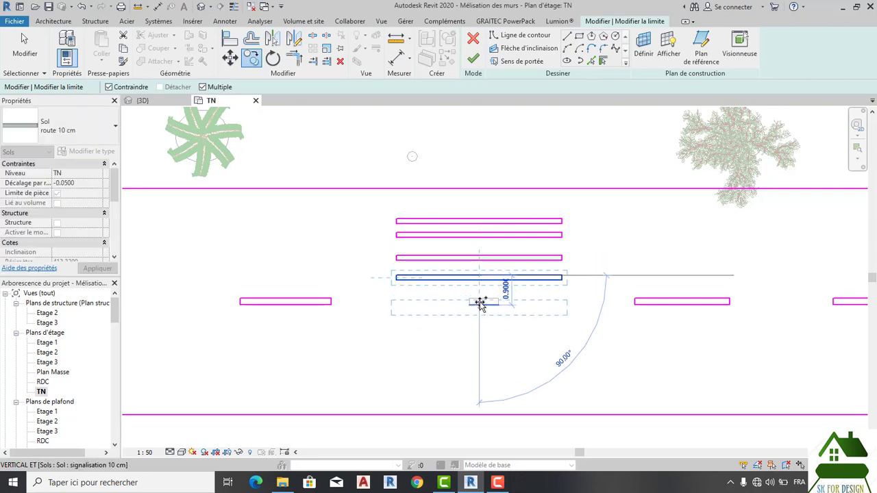
left_click(479, 305)
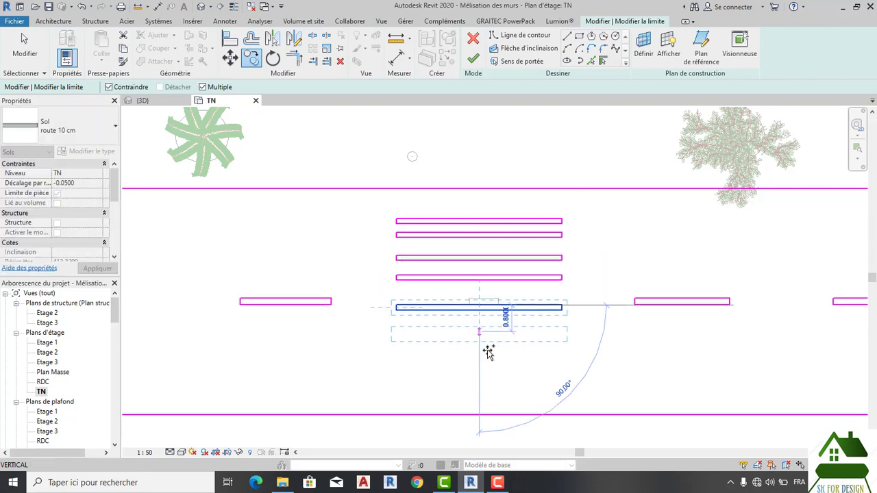
left_click(486, 355)
left_click(481, 382)
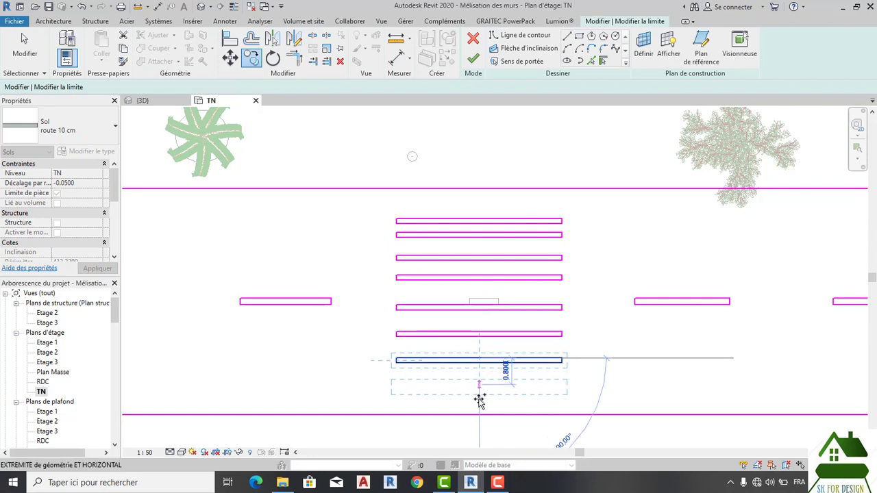
left_click(480, 401)
left_click(480, 405)
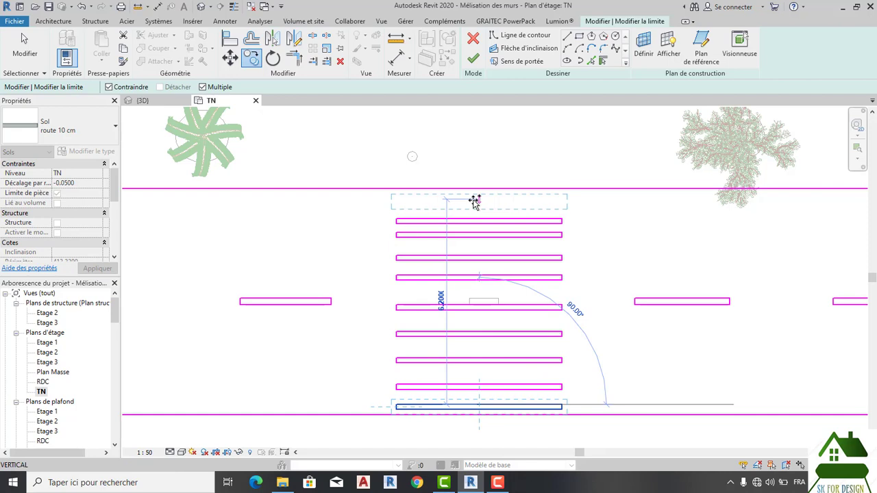
left_click(474, 201)
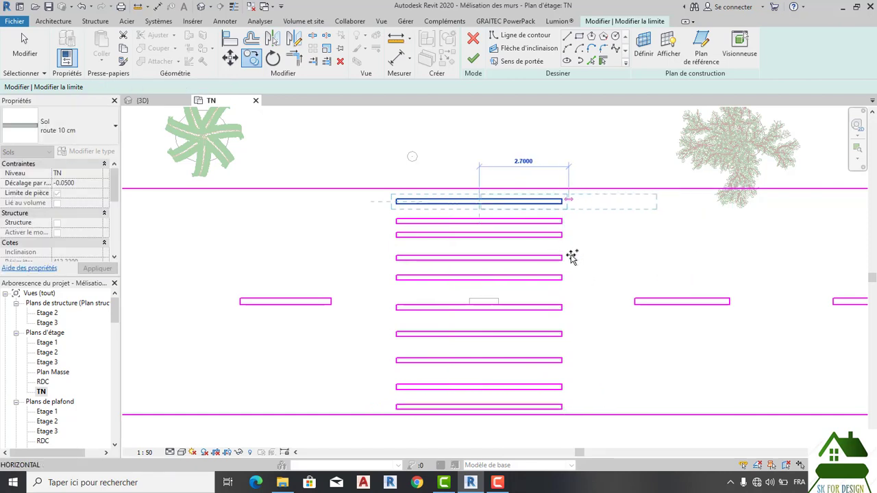
key("co")
left_click(562, 201)
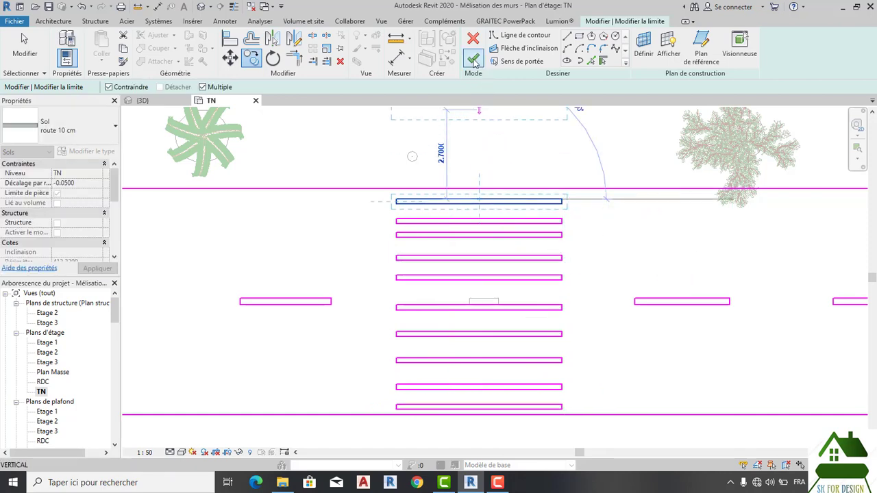
- Finish the road floor sketch, cutting the crosswalk gaps into the floor
left_click(472, 60)
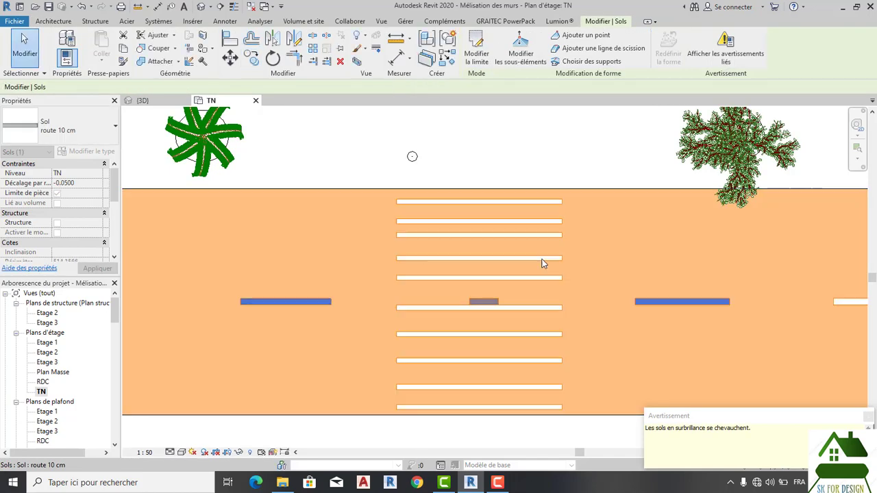
scroll(540, 274, "down", 1)
scroll(497, 299, "up", 1)
scroll(498, 296, "up", 2)
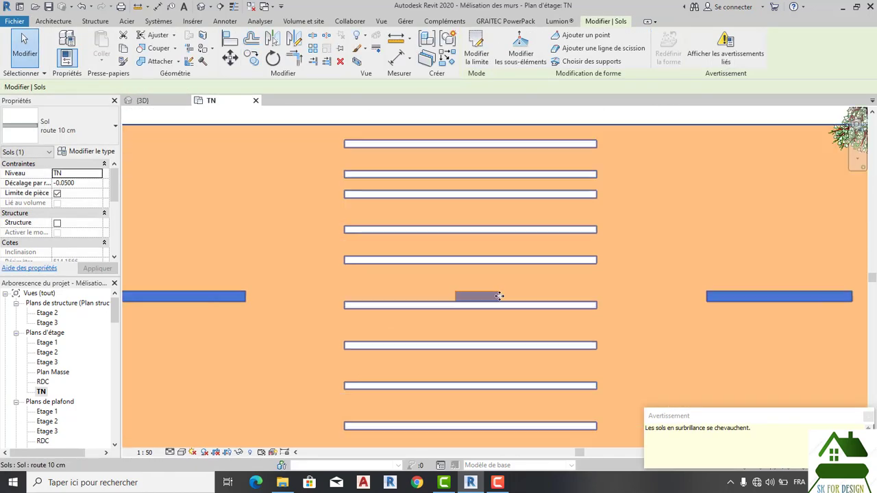
- Start editing the signalisation floor's boundary
key("Escape")
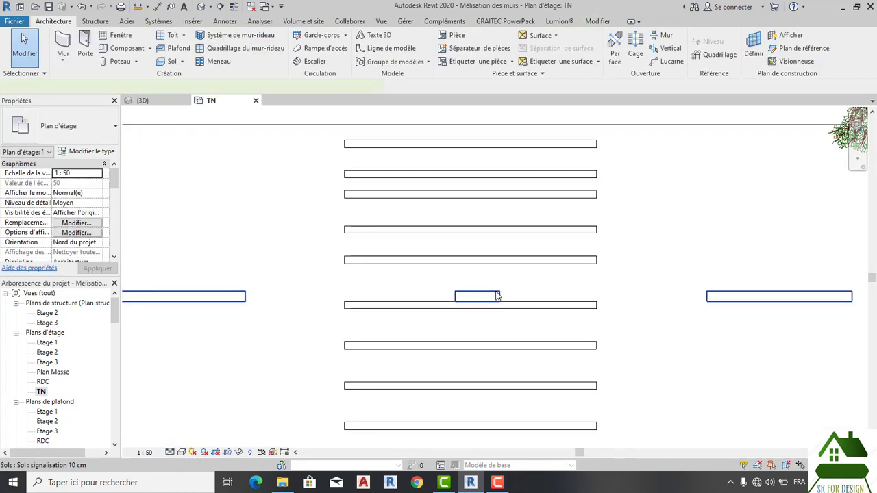
left_click(497, 296)
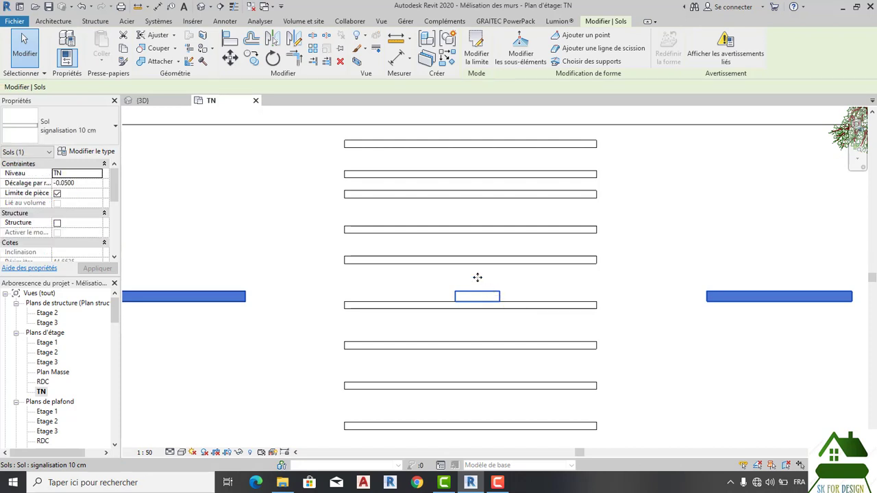
left_click(476, 52)
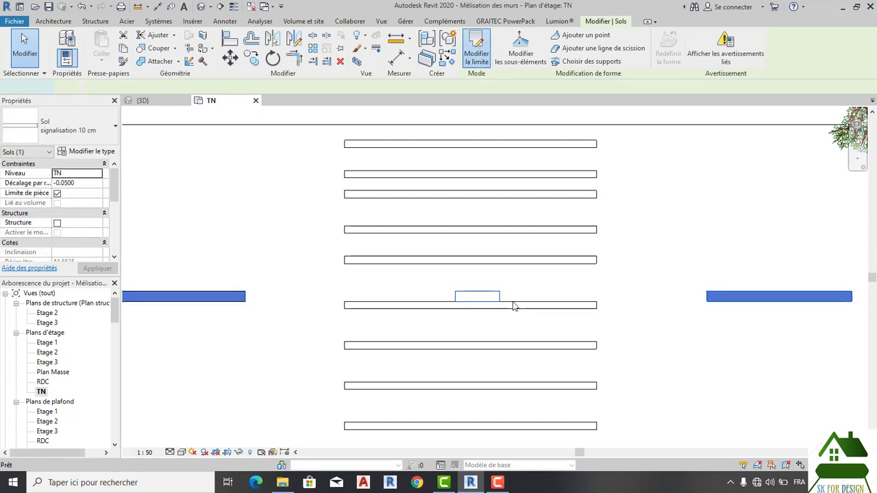
- Drag the signalisation rectangle's left, right and bottom edges out to about 4.9 long over the stripe
scroll(458, 299, "up", 3)
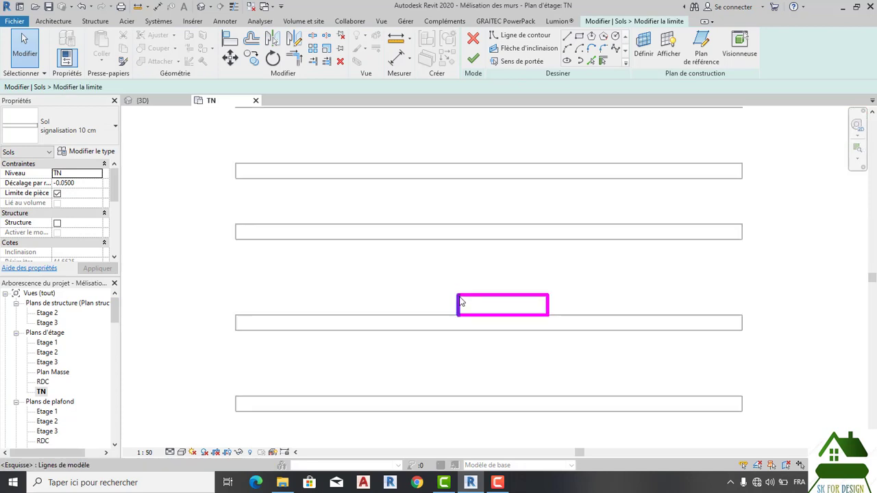
mouse_move(403, 296)
left_mouse_down()
mouse_move(233, 287)
mouse_move(243, 287)
left_mouse_up()
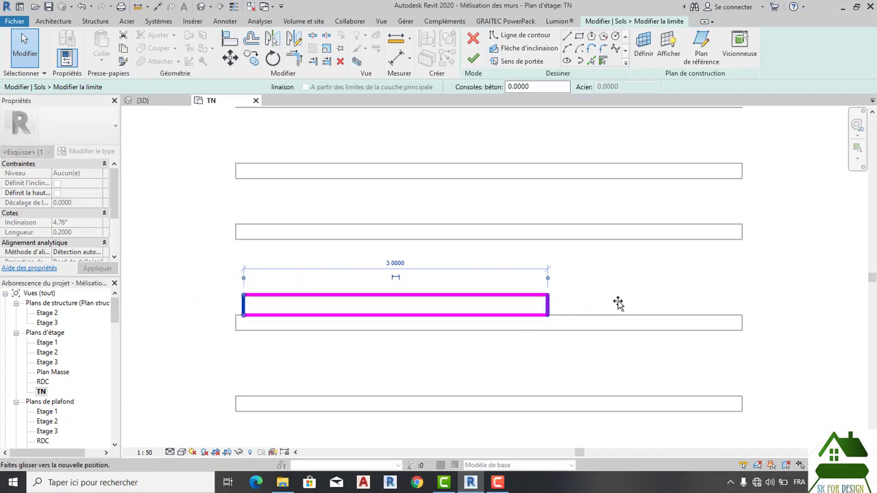
mouse_move(736, 303)
left_mouse_down()
mouse_move(748, 304)
mouse_move(741, 304)
left_mouse_up()
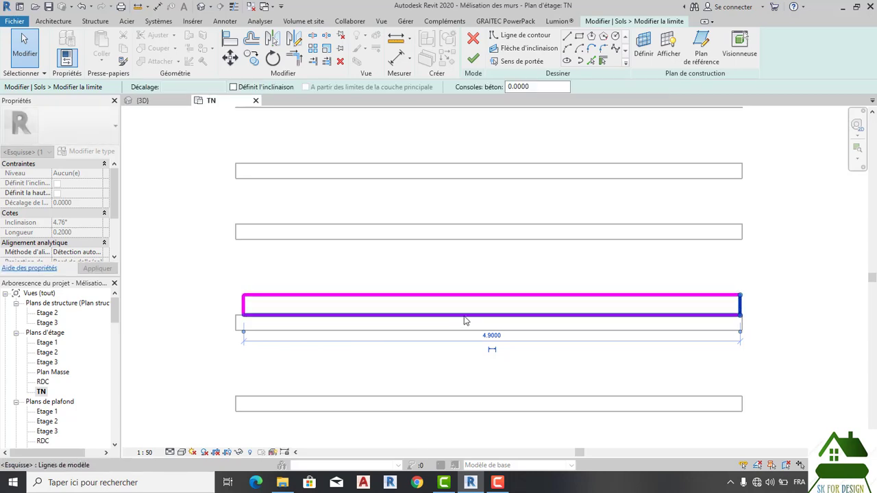
left_click_drag(464, 317, 466, 336)
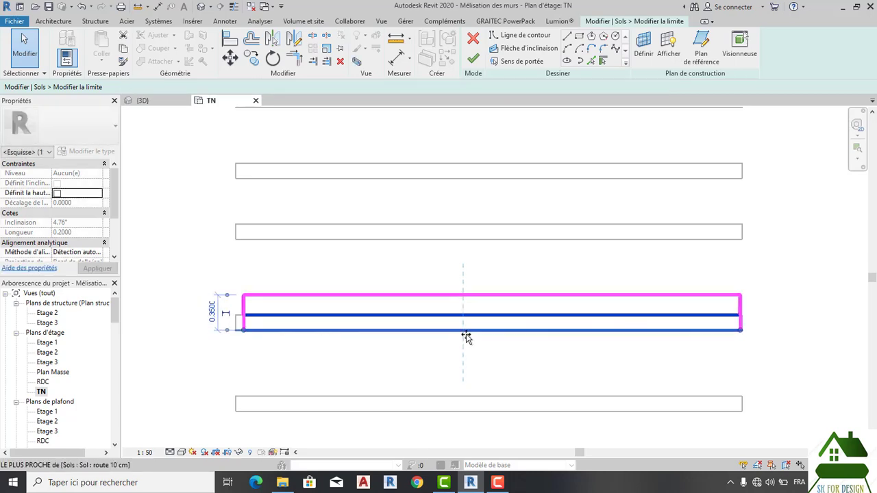
key("Escape")
- Align (AL) the sketch's left, top and right edges onto the crosswalk stripe's outline
key("a")
key("l")
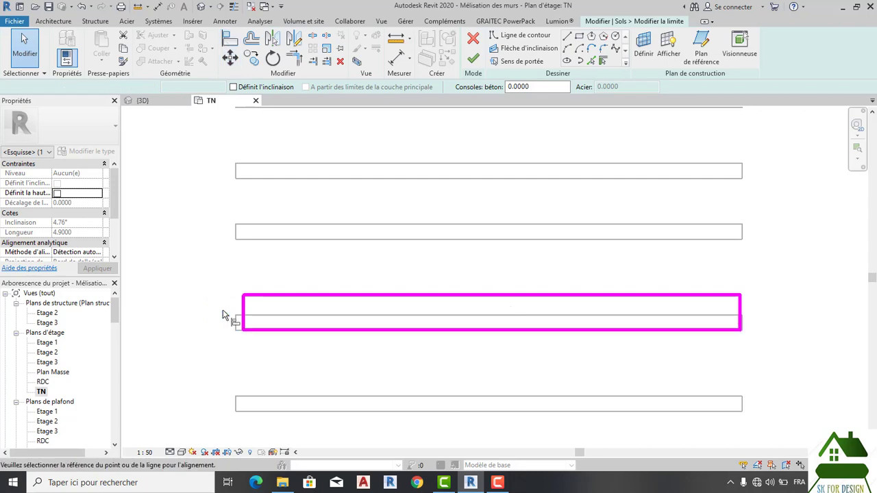
left_click(236, 322)
left_click(243, 317)
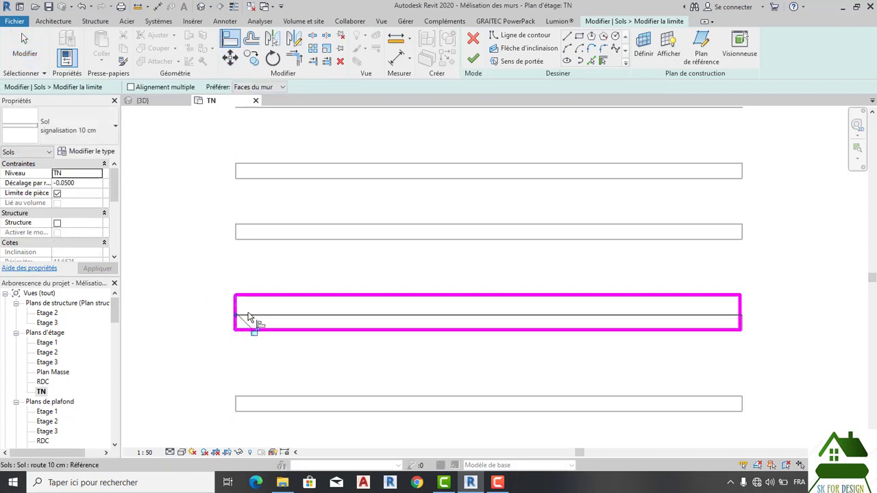
left_click(281, 315)
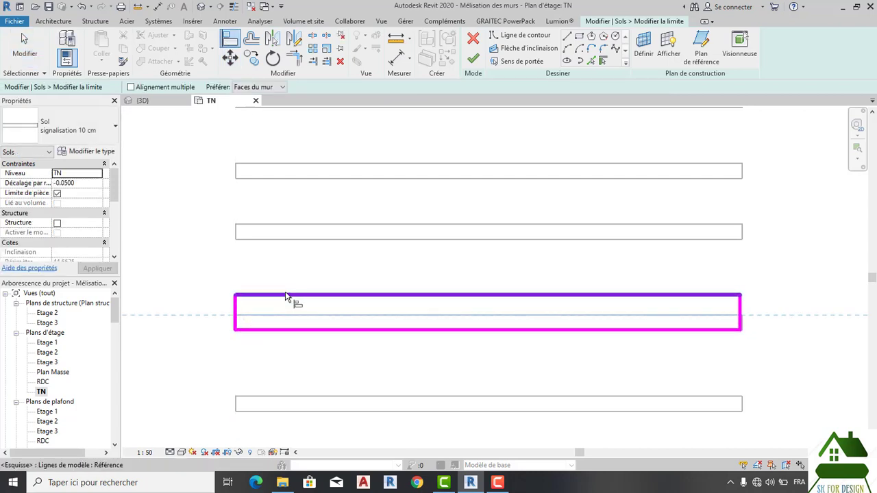
left_click(284, 296)
scroll(751, 330, "up", 5)
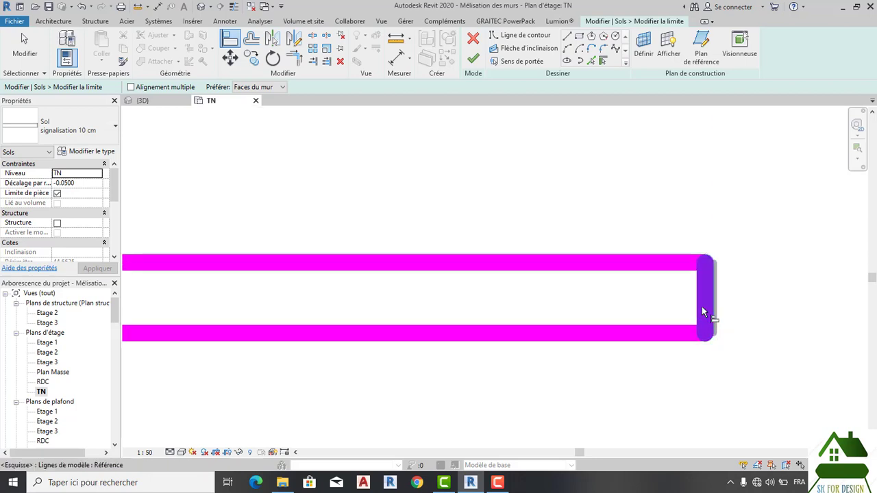
left_click(715, 299)
left_click(702, 300)
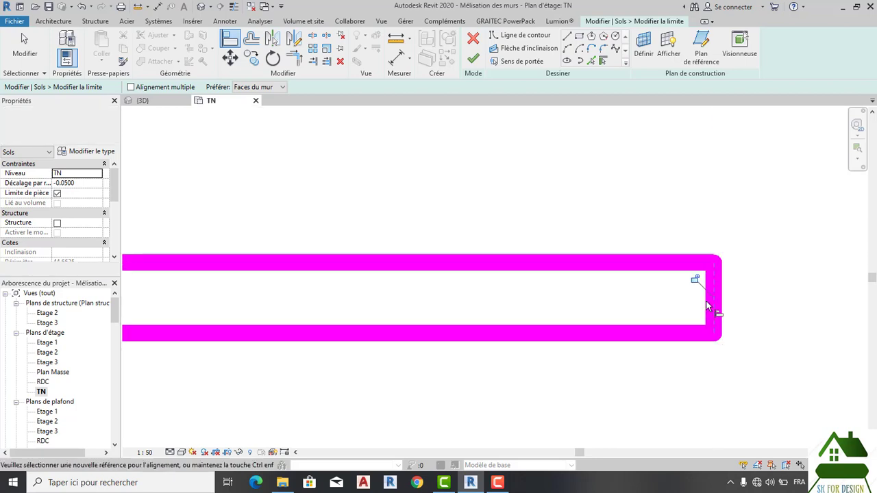
scroll(554, 323, "down", 2)
scroll(541, 329, "down", 2)
scroll(467, 331, "down", 2)
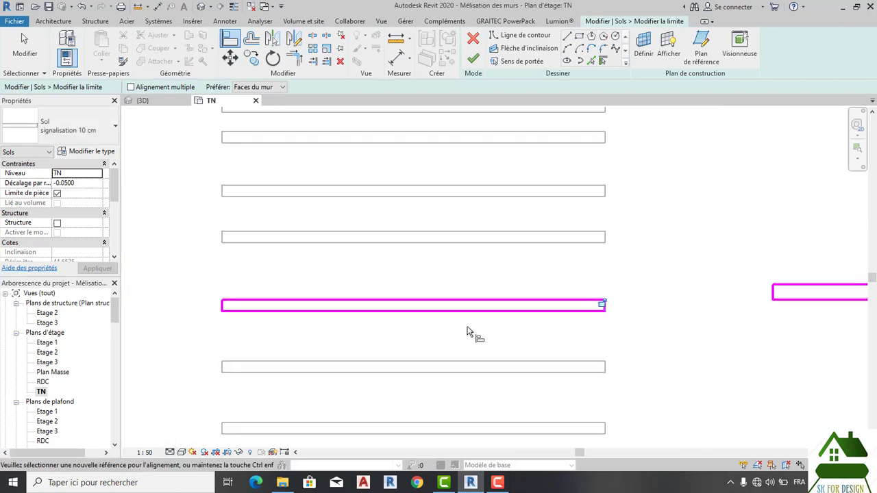
key("Escape")
- Copy the stripe-shaped sketch rectangle from its corner onto the next two crosswalk stripes above
mouse_move(215, 283)
left_mouse_down()
mouse_move(436, 331)
mouse_move(623, 332)
left_mouse_up()
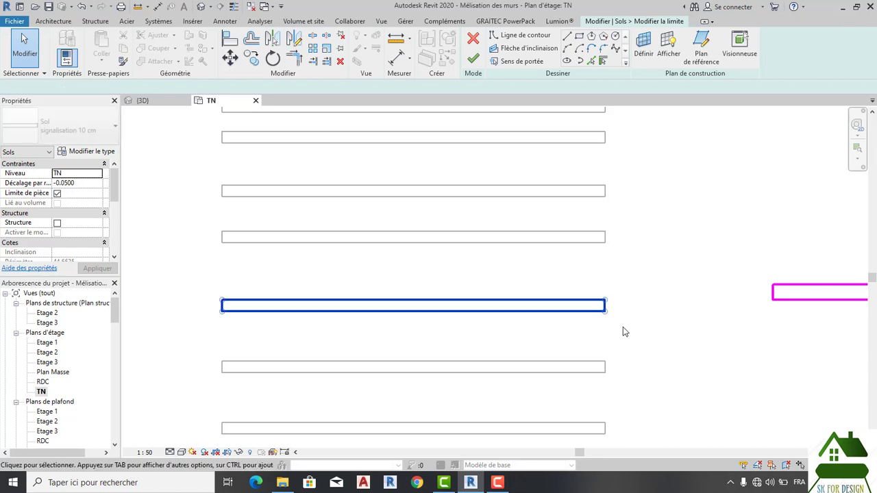
left_click(251, 60)
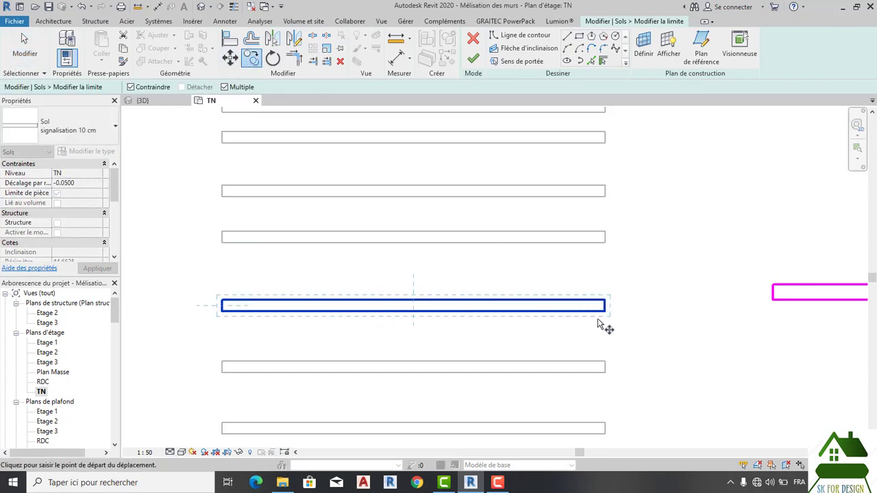
left_click(606, 311)
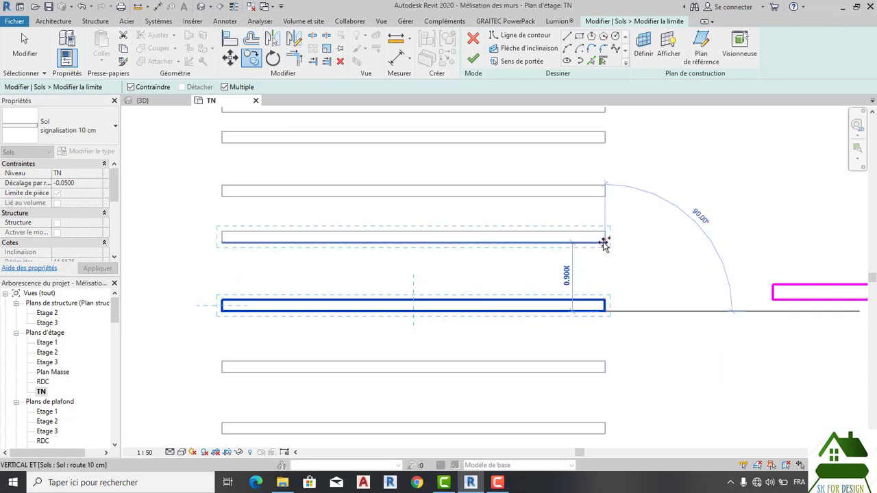
left_click(605, 242)
left_click(604, 197)
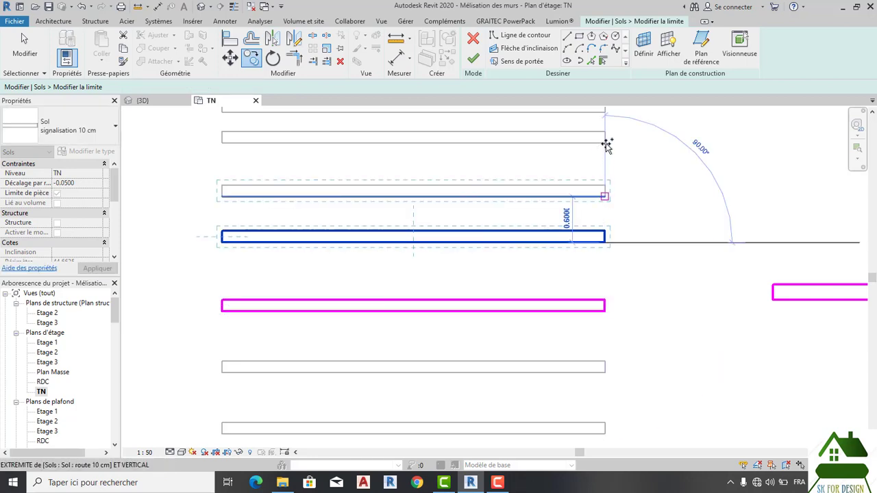
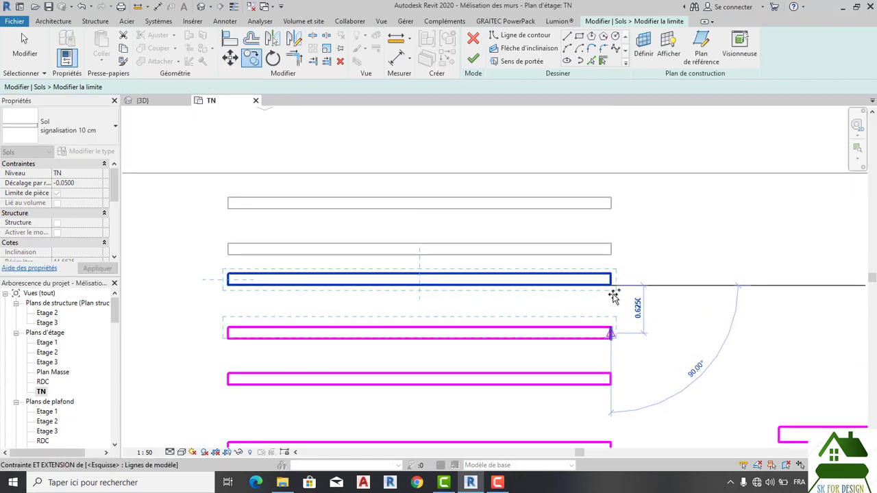
- Place six more evenly spaced copies of the stripe rectangle across the road
left_click(610, 254)
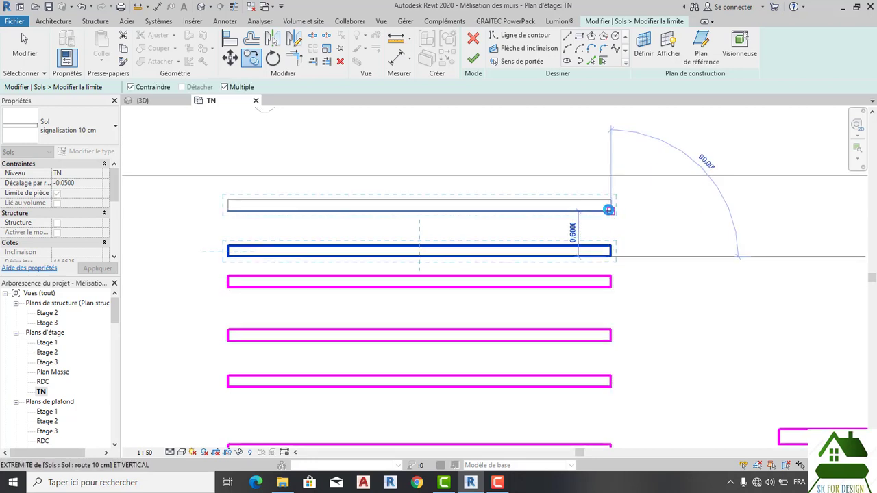
left_click(609, 209)
scroll(634, 333, "down", 2)
middle_click_drag(626, 294, 581, 254)
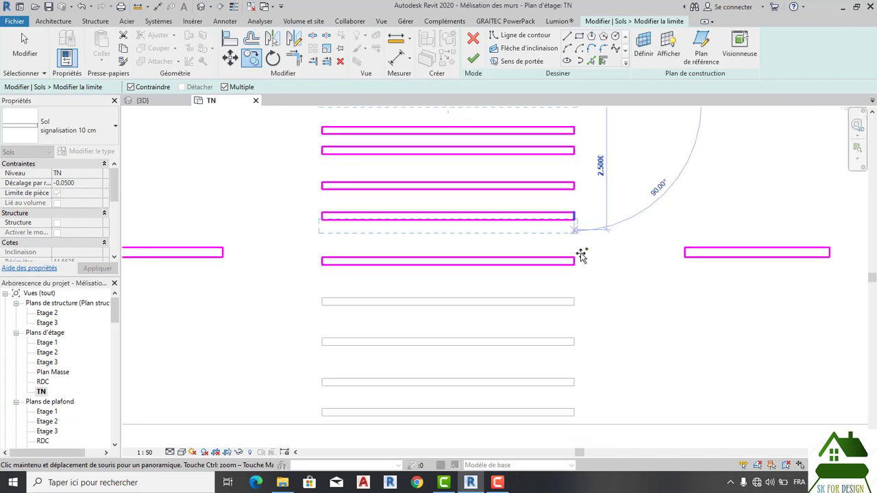
left_click(568, 287)
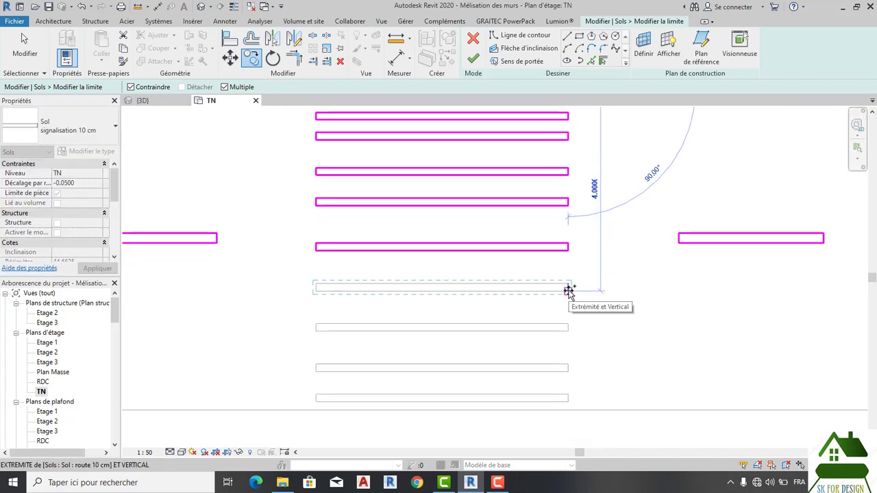
left_click(568, 332)
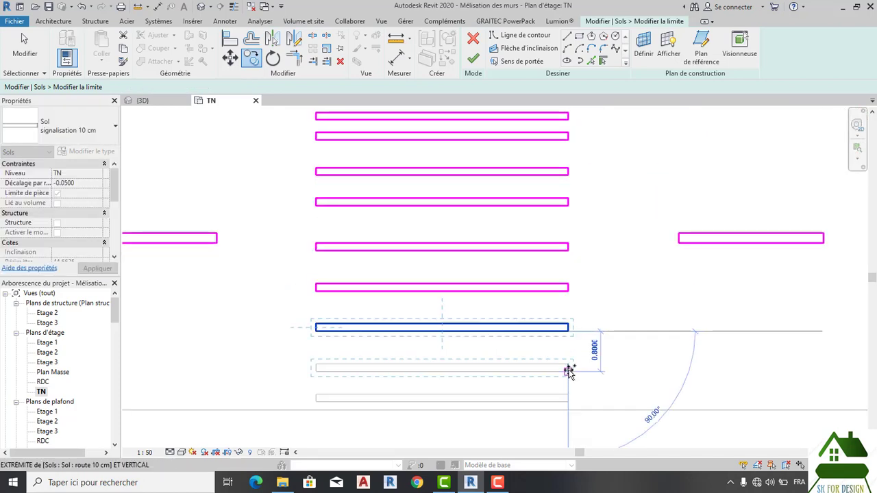
left_click(568, 371)
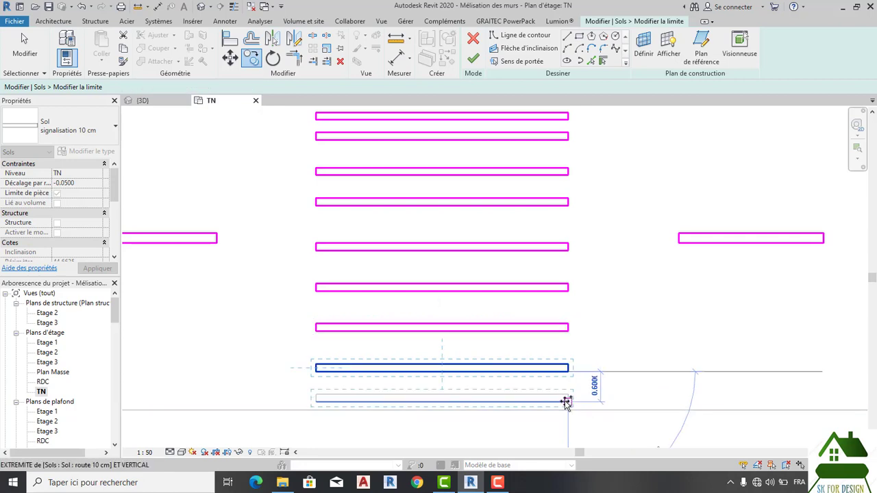
left_click(564, 401)
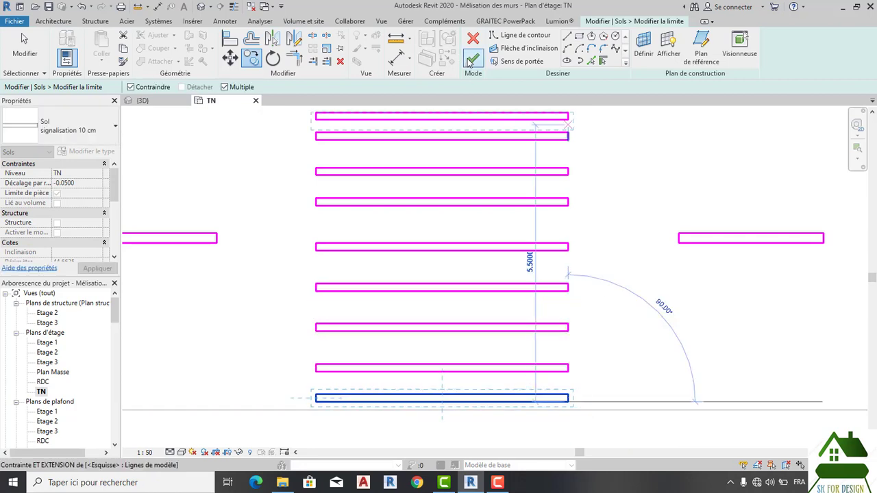
- Finish the crosswalk floor sketch and exit the active command
key("Escape")
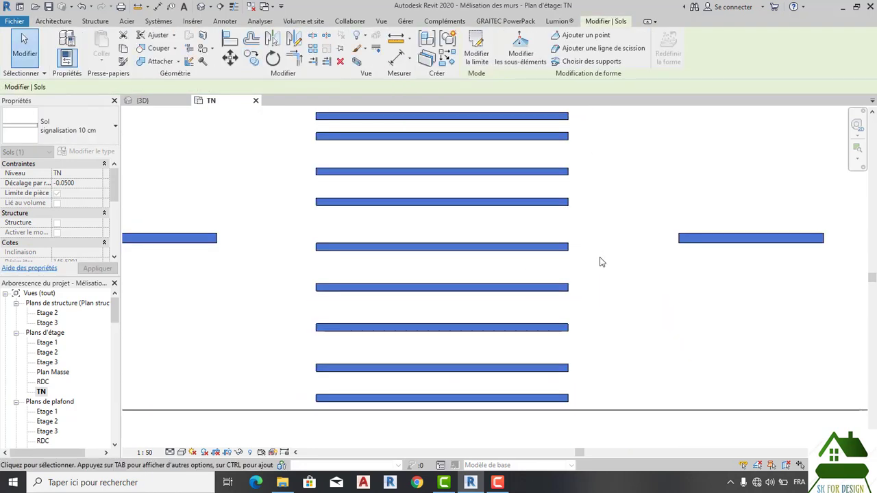
scroll(601, 266, "down", 3)
key("Escape")
- Open the 3D view and frame the house, road and new crosswalk stripes near the tree
left_click(143, 101)
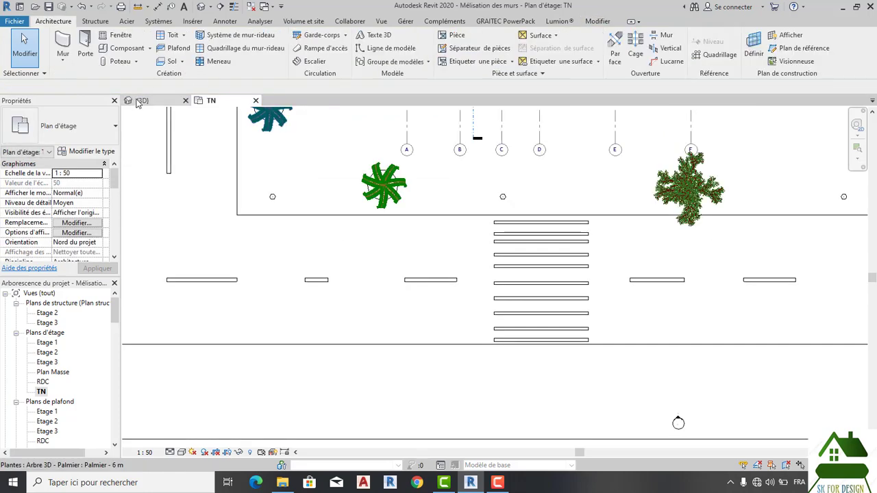
left_click(148, 101)
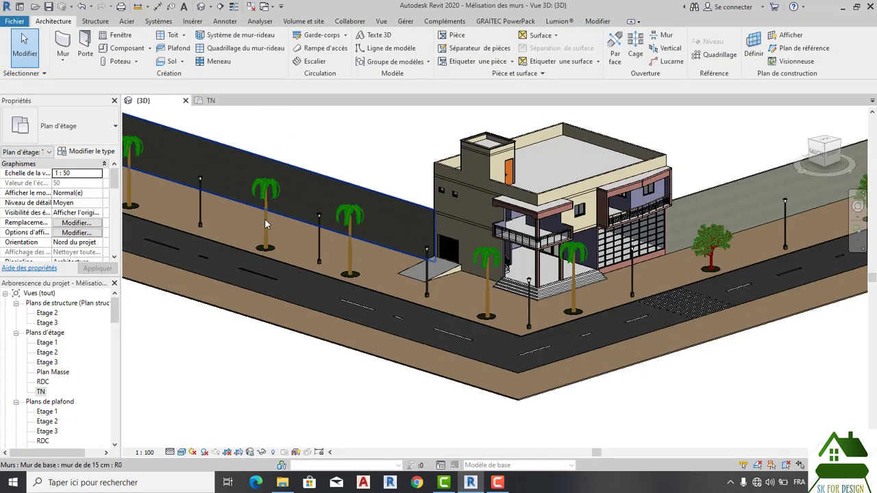
scroll(746, 301, "up", 3)
scroll(746, 301, "down", 1)
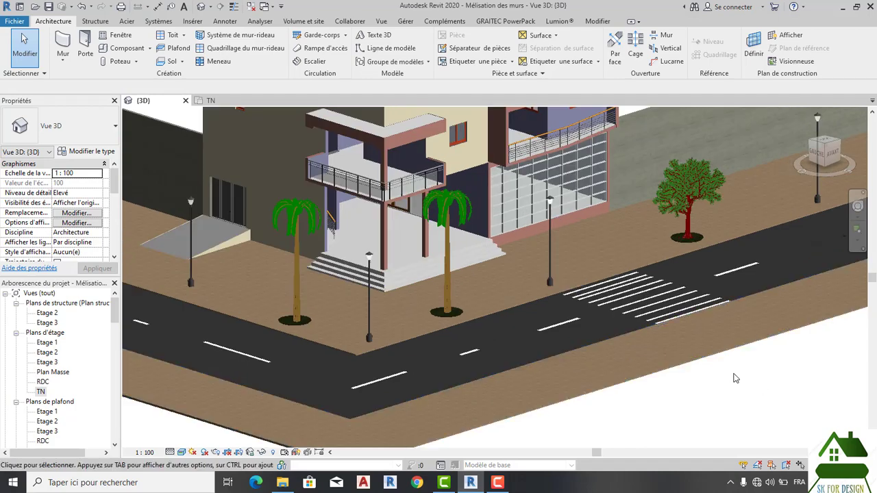
middle_click_drag(733, 378, 631, 357)
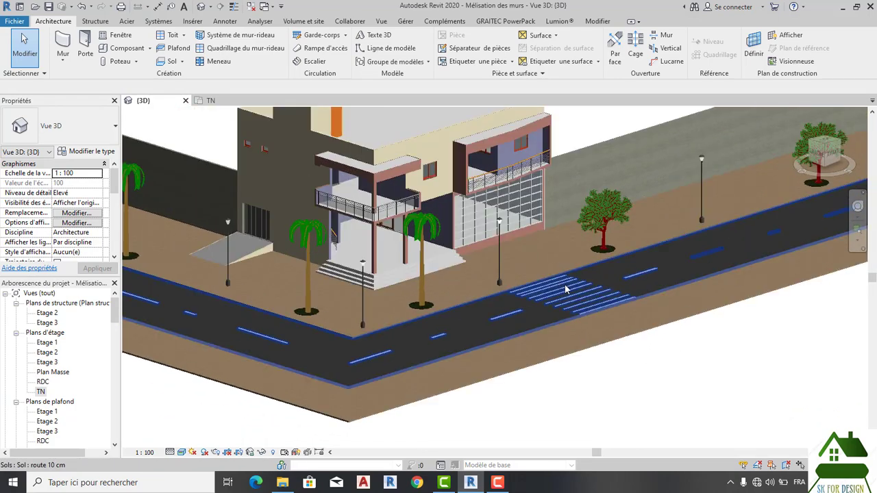
scroll(568, 287, "up", 3)
scroll(571, 282, "down", 1)
scroll(570, 283, "down", 3)
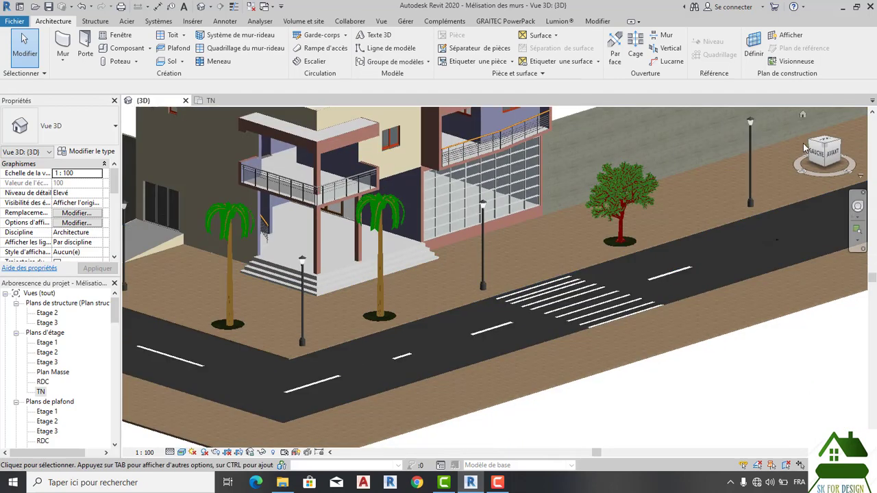
left_click_drag(842, 165, 834, 173)
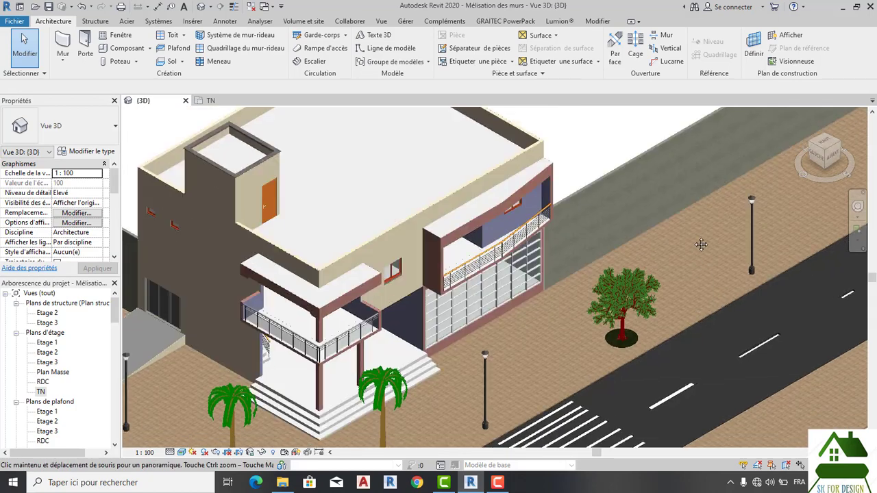
middle_click_drag(716, 309, 635, 277)
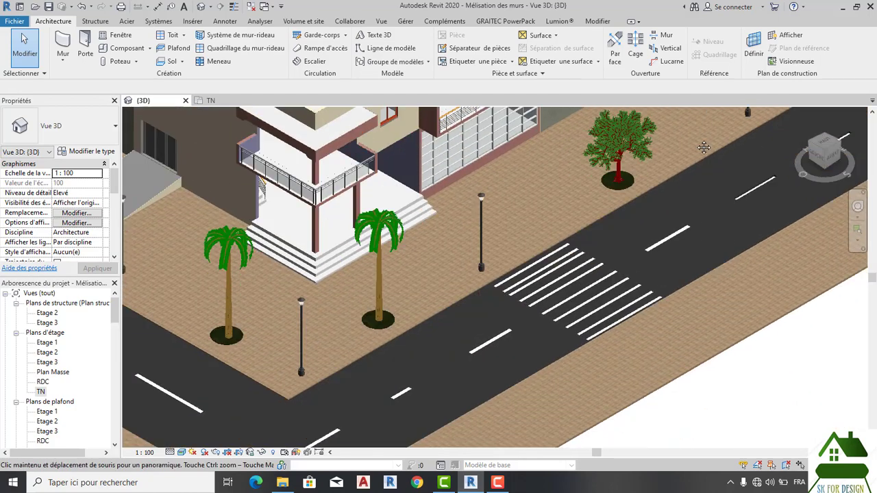
- Change the beech tree type's height from 4 to 5
left_click(615, 156)
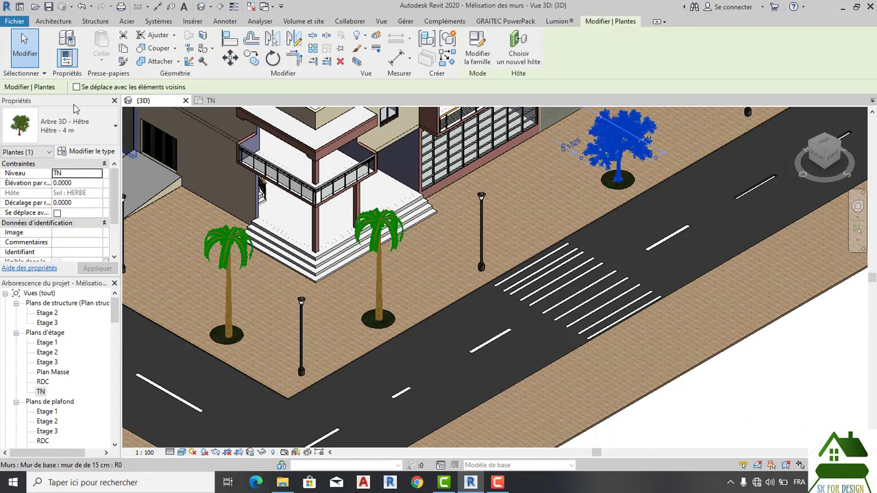
left_click(67, 57)
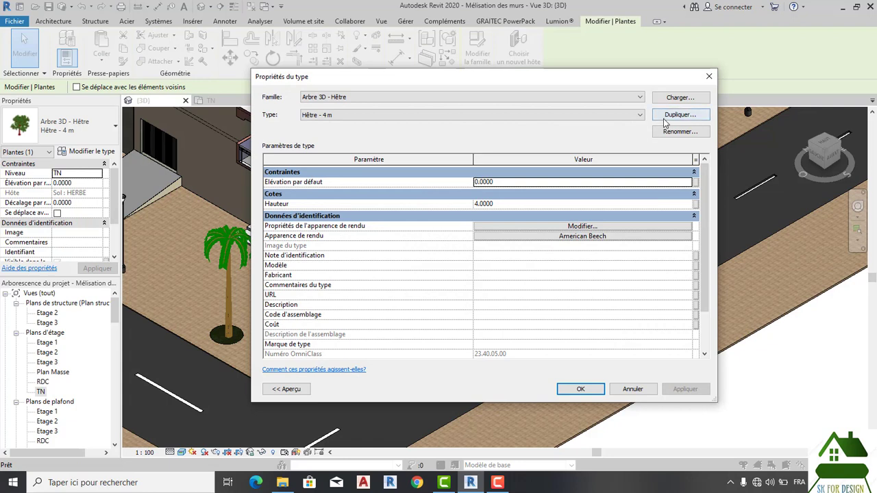
left_click(540, 205)
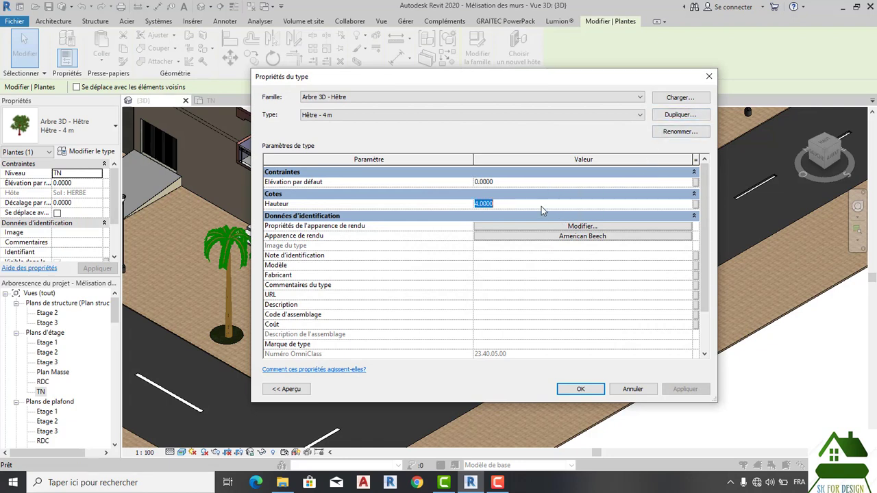
key("BackSpace")
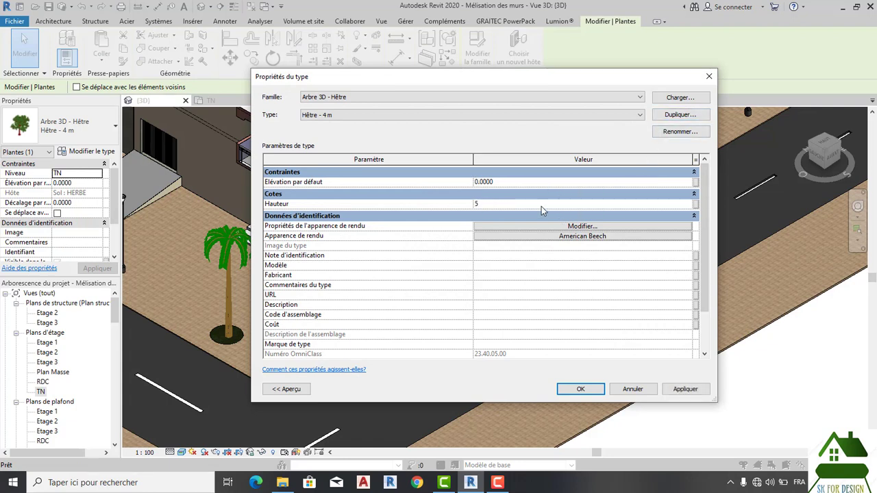
type("5")
left_click(581, 389)
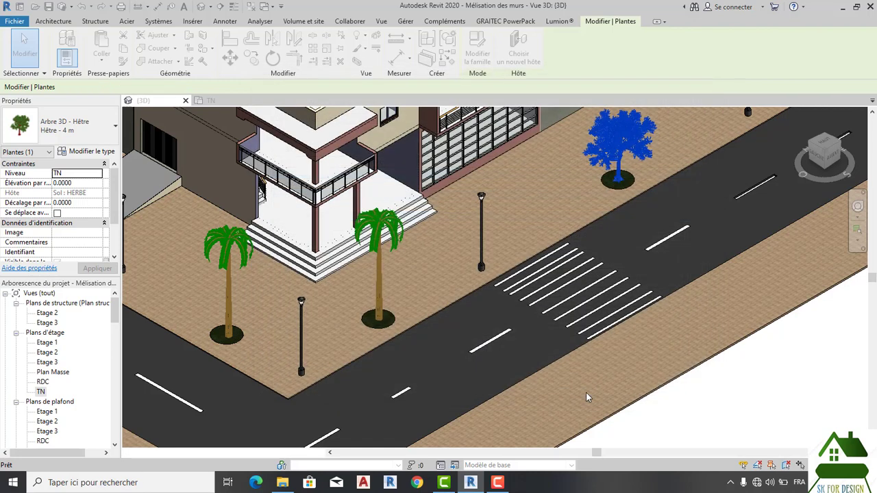
left_click(724, 409)
- Raise the beech tree type's height again, to 6
scroll(724, 408, "down", 3)
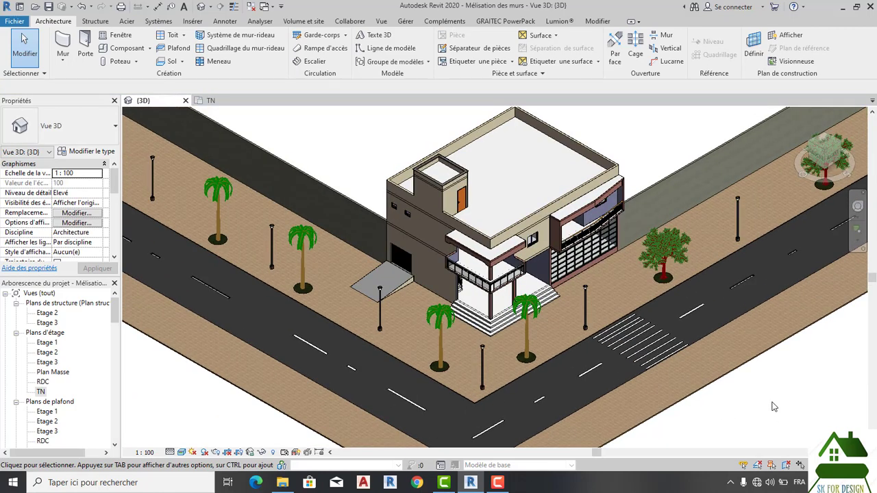
scroll(598, 289, "down", 2)
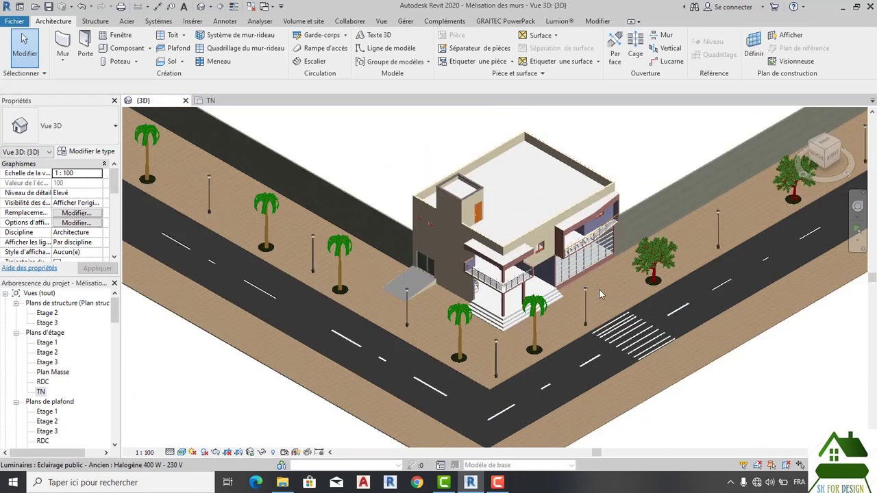
left_click(644, 261)
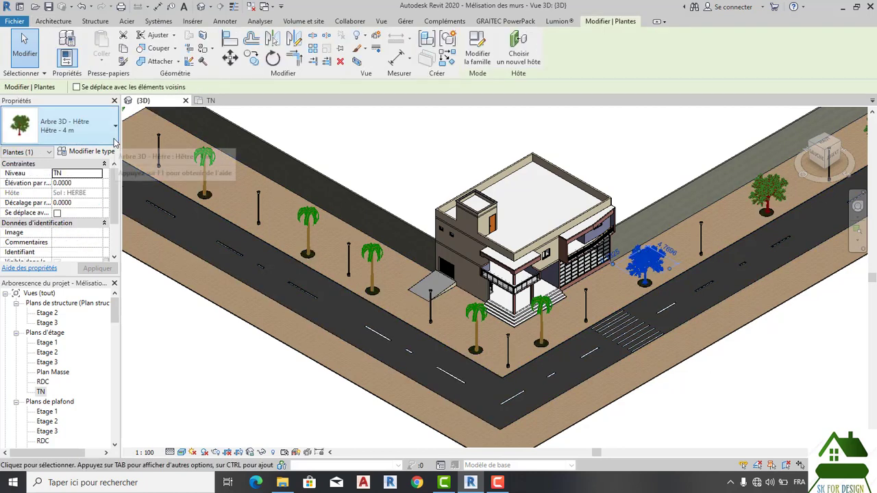
left_click(71, 41)
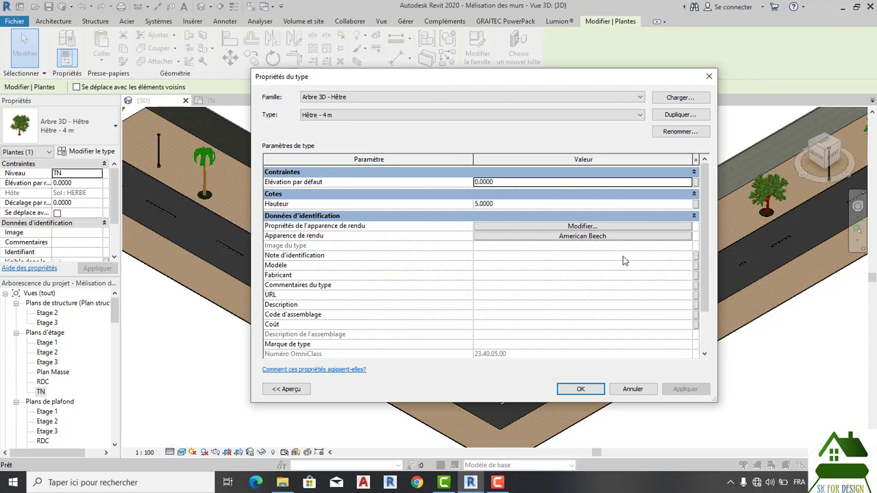
left_click(547, 209)
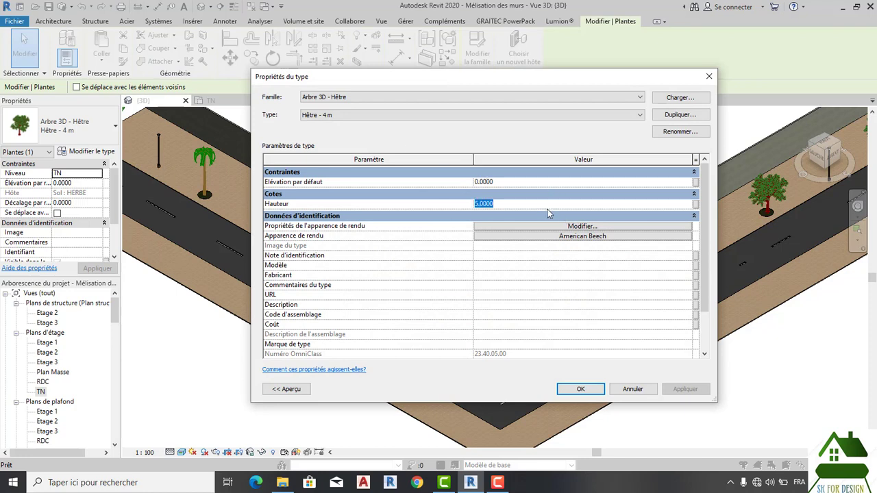
left_click(585, 389)
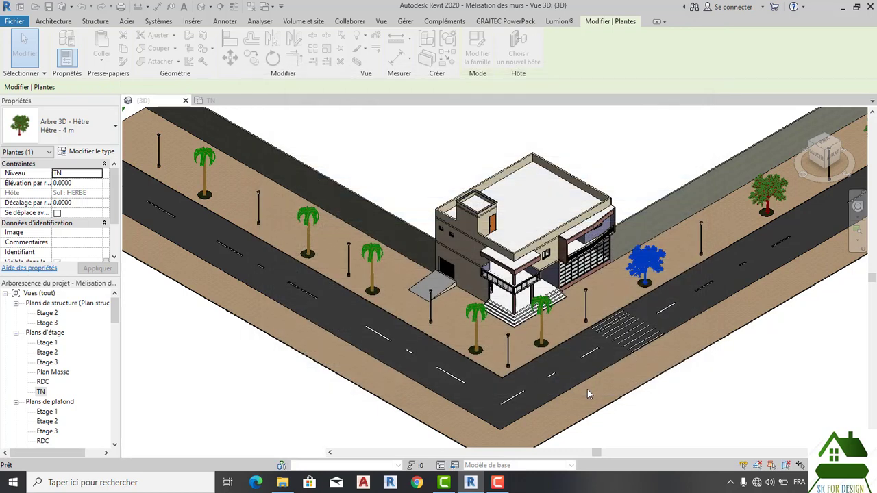
left_click(774, 409)
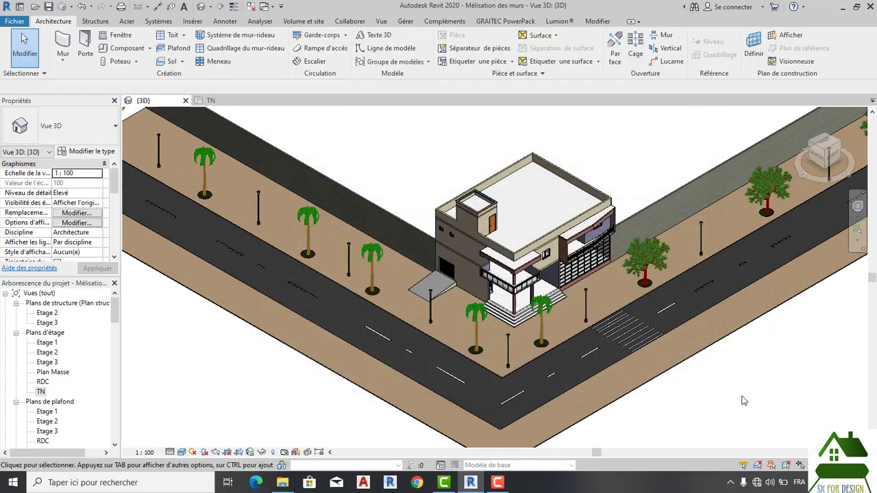
- Reselect the roadside beech tree and confirm its type properties, raising its height to 7
scroll(702, 380, "up", 1)
scroll(702, 376, "up", 3)
scroll(701, 373, "down", 2)
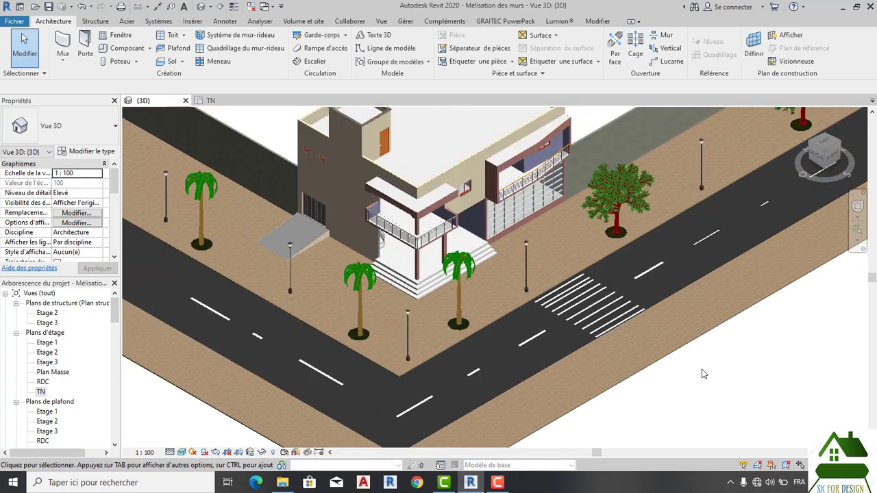
scroll(701, 374, "down", 1)
scroll(627, 217, "up", 3)
scroll(634, 220, "up", 1)
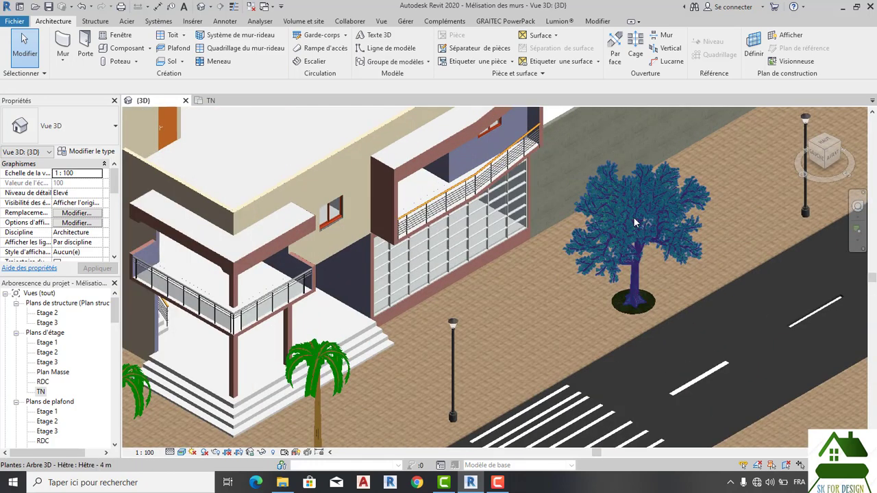
left_click(635, 222)
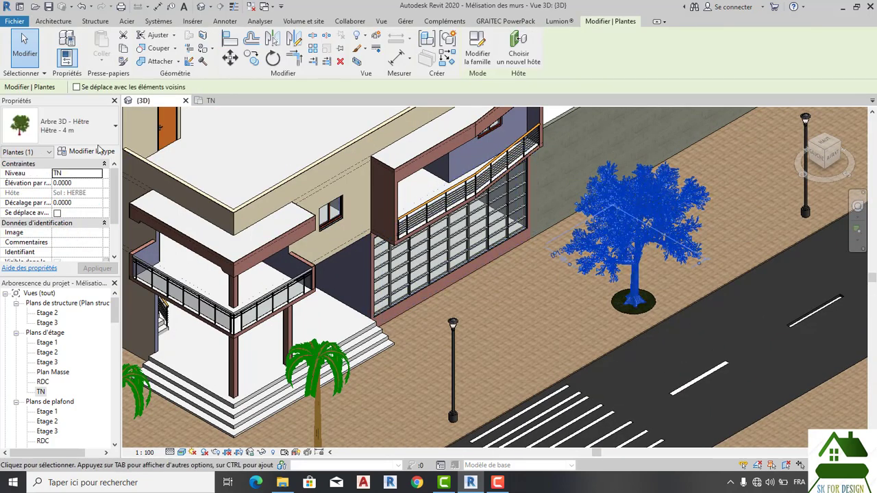
left_click(67, 39)
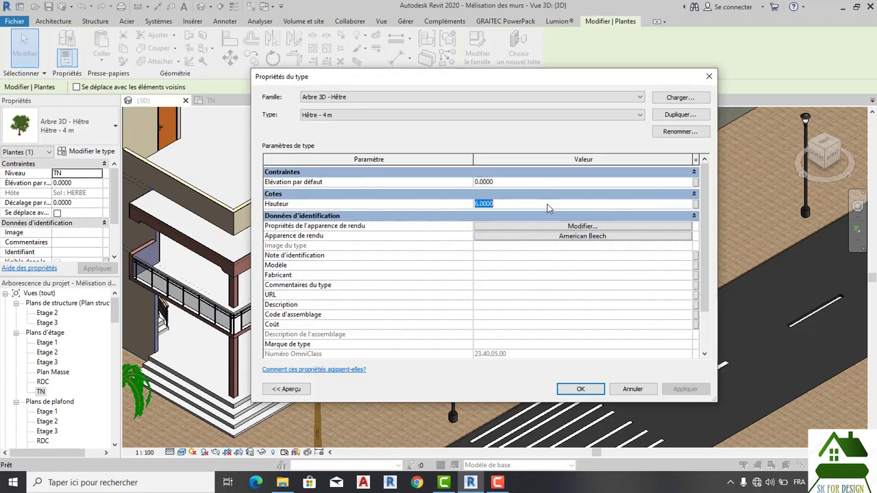
left_click(589, 389)
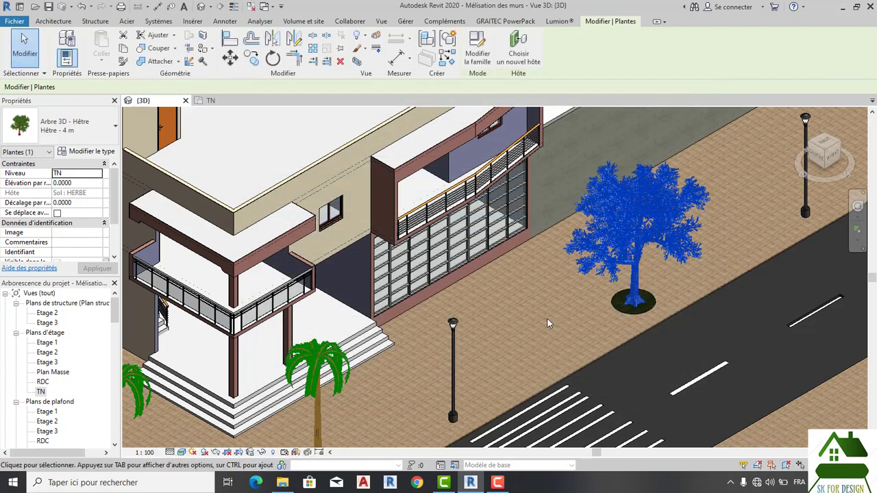
scroll(548, 319, "down", 2)
scroll(547, 319, "down", 3)
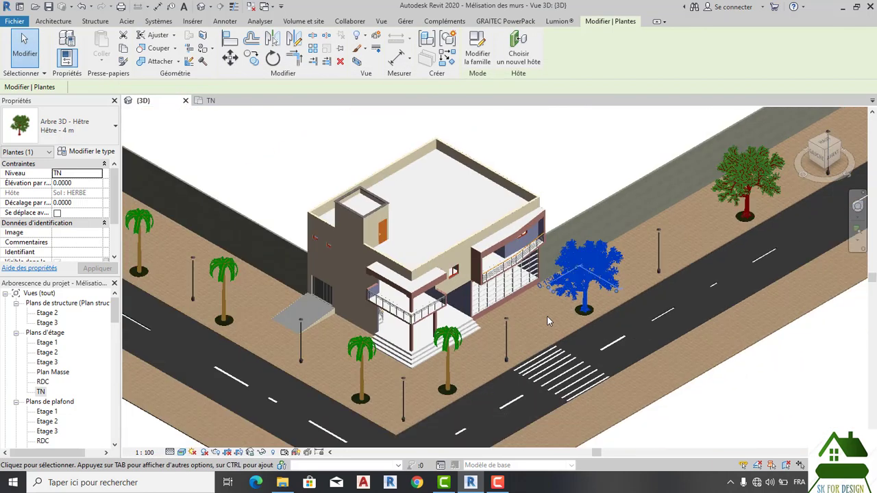
key("Escape")
scroll(547, 318, "down", 1)
scroll(547, 318, "down", 2)
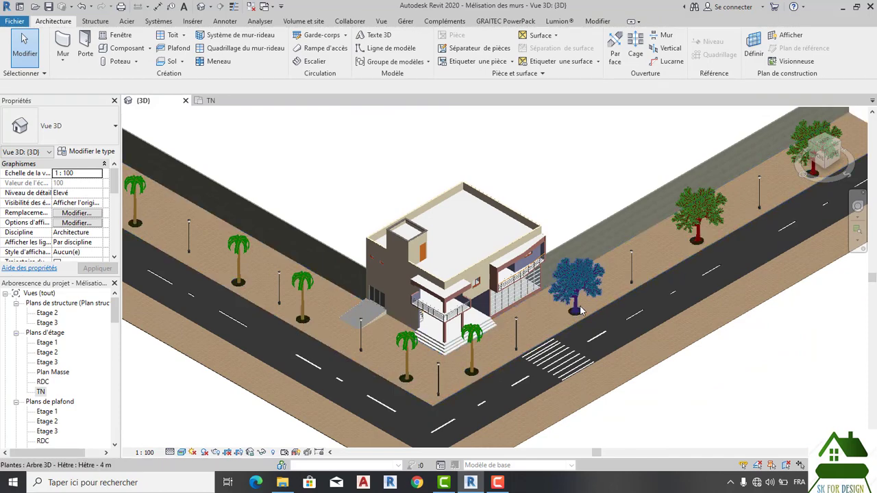
scroll(582, 312, "up", 5)
scroll(576, 304, "up", 5)
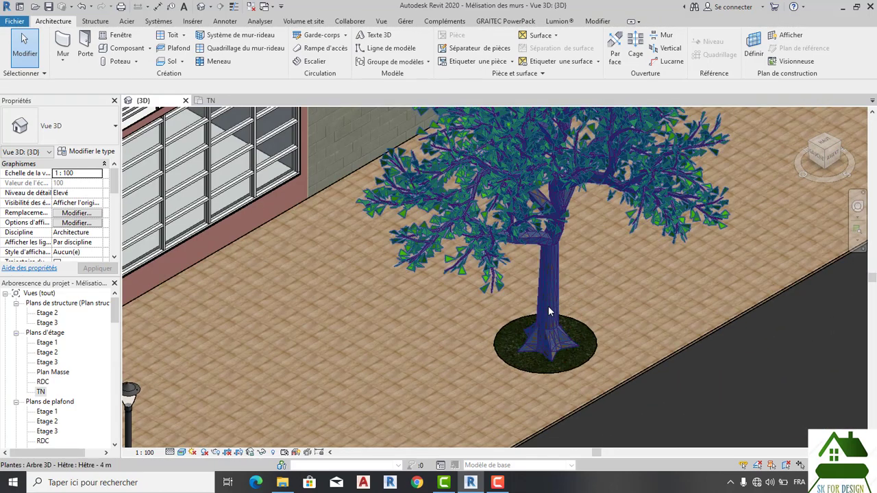
scroll(548, 311, "down", 3)
scroll(548, 311, "down", 3)
scroll(548, 311, "down", 2)
scroll(520, 318, "down", 1)
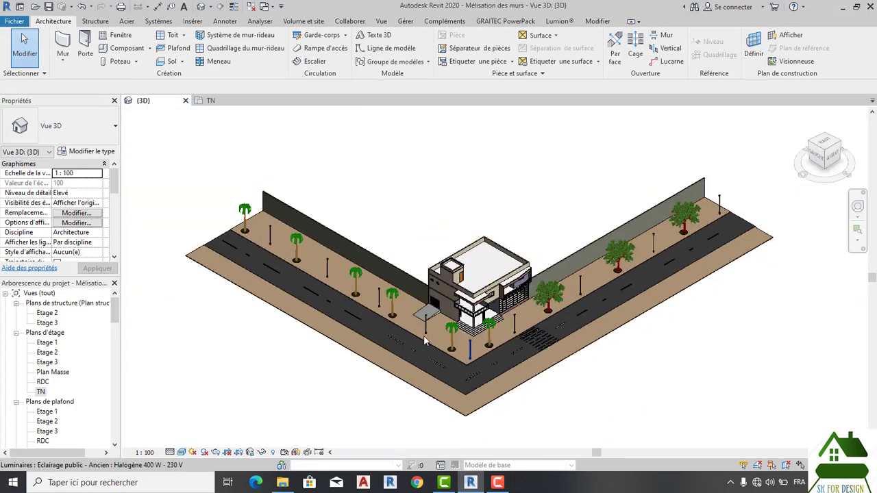
scroll(373, 330, "up", 3)
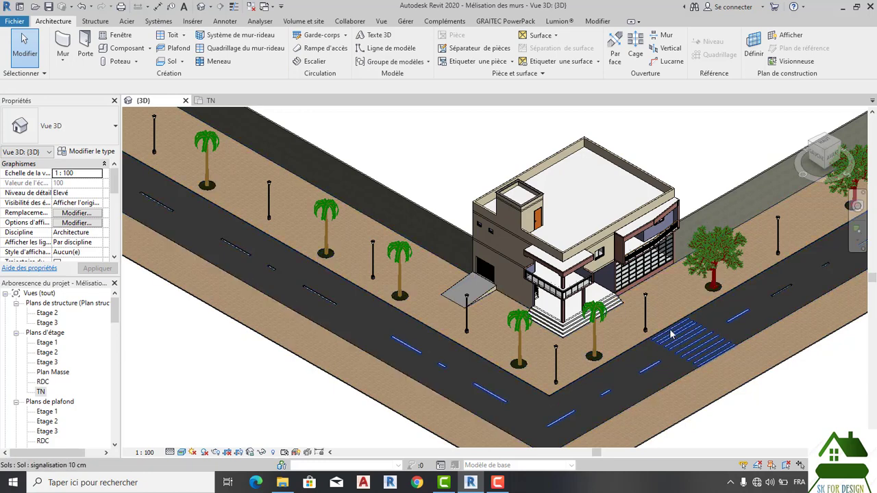
scroll(614, 387, "down", 1)
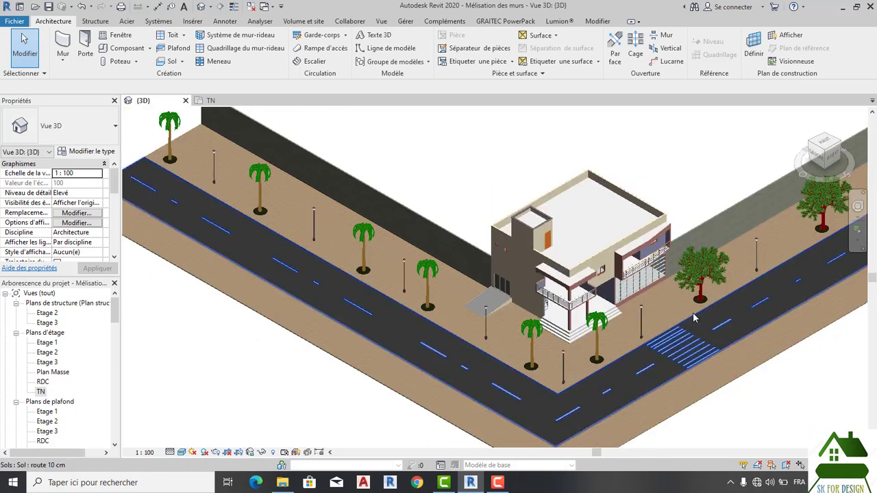
scroll(803, 196, "up", 2)
left_click_drag(830, 149, 815, 155)
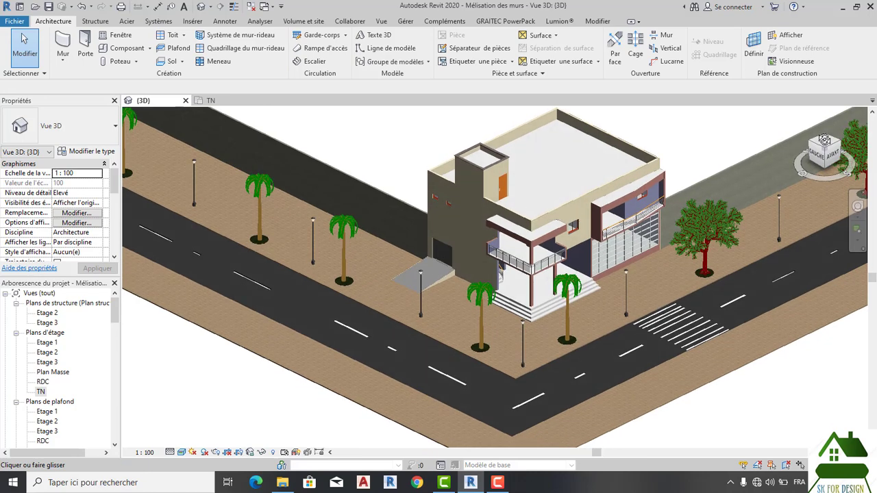
middle_click_drag(668, 410, 599, 402)
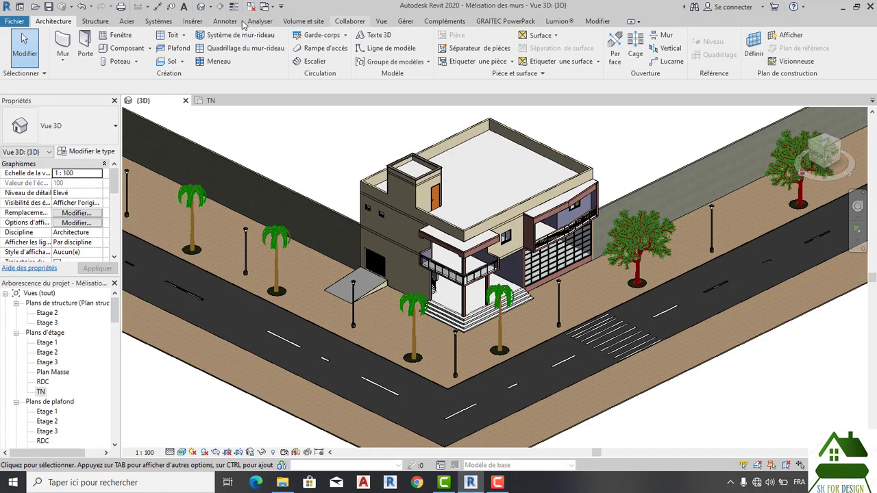
- From the Insérer tab, open the Charger la famille dialog
scroll(243, 24, "down", 8)
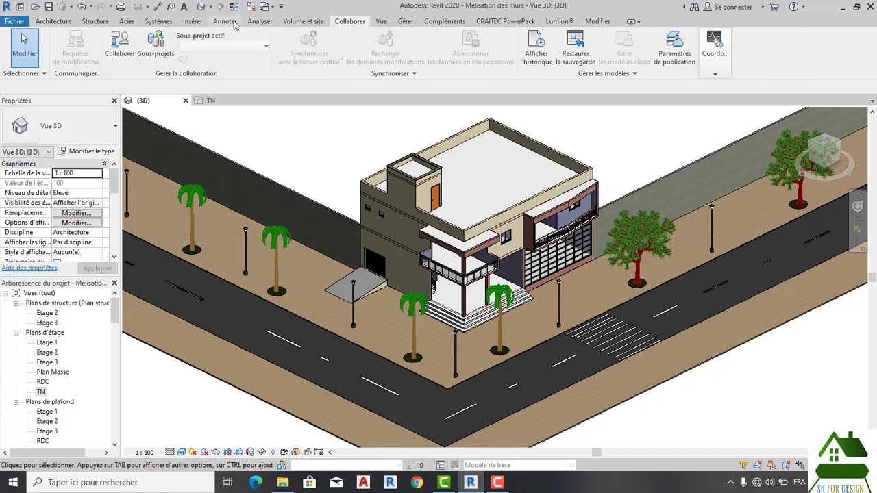
left_click(225, 22)
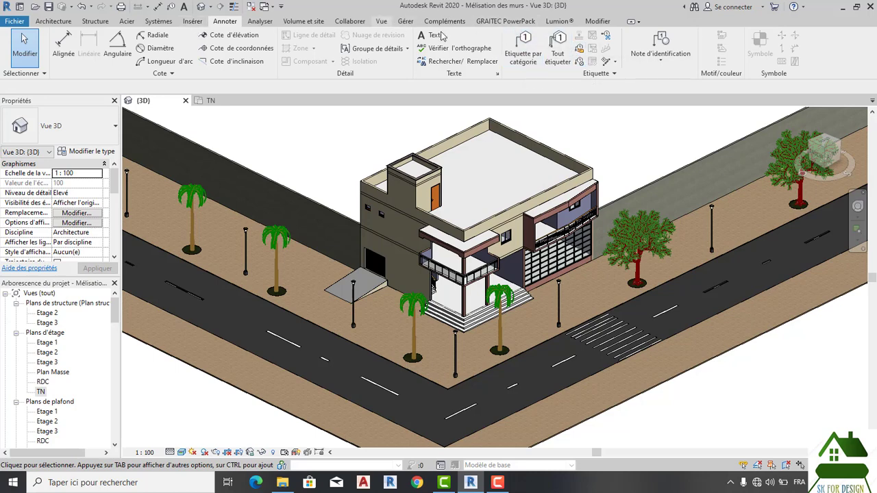
left_click(193, 21)
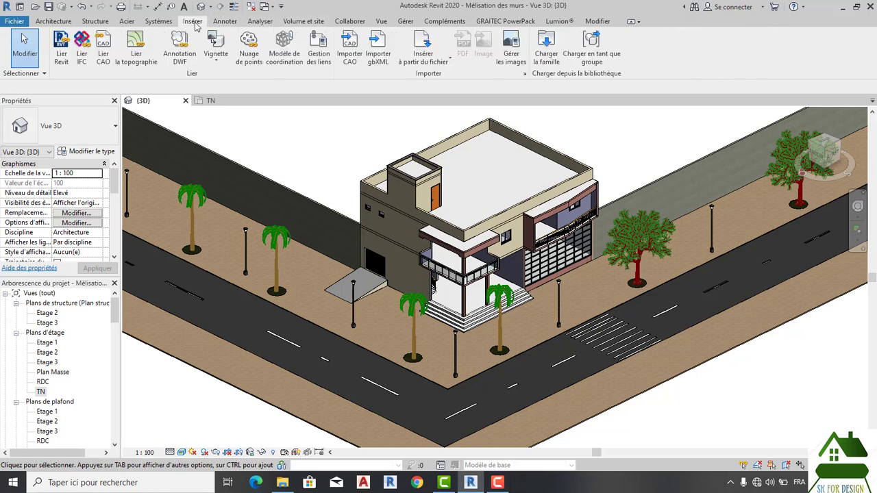
left_click(546, 55)
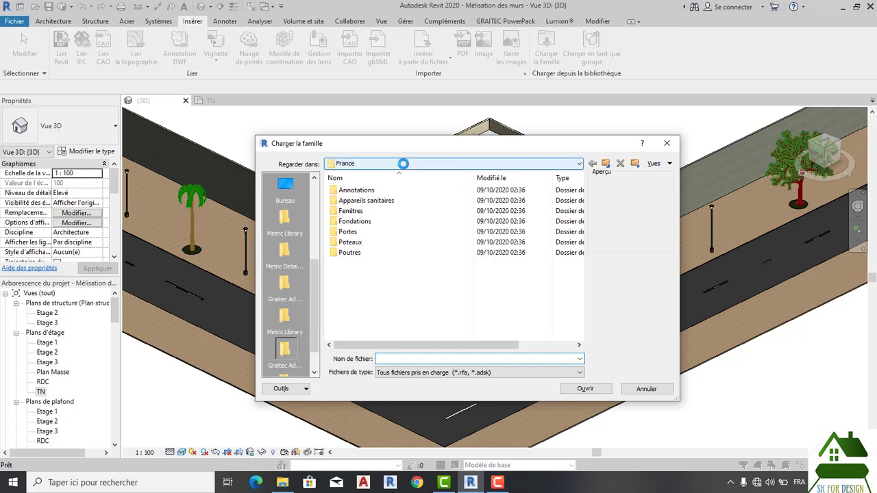
- Navigate to ProgramData > Autodesk > RVT 2020 > Libraries
left_click(403, 164)
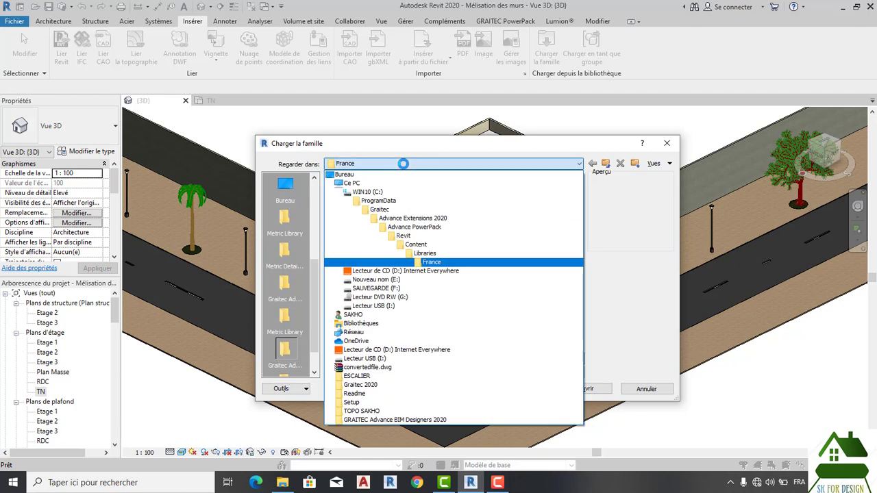
left_click(378, 201)
scroll(361, 280, "down", 5)
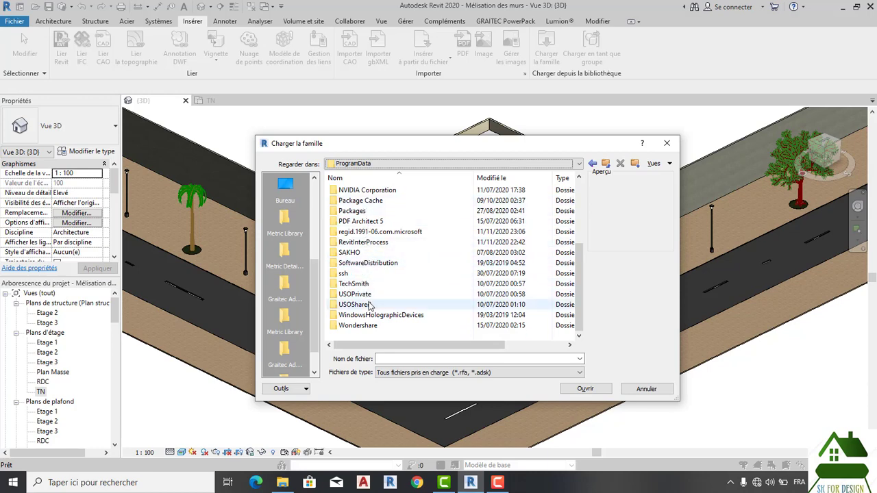
scroll(383, 219, "up", 3)
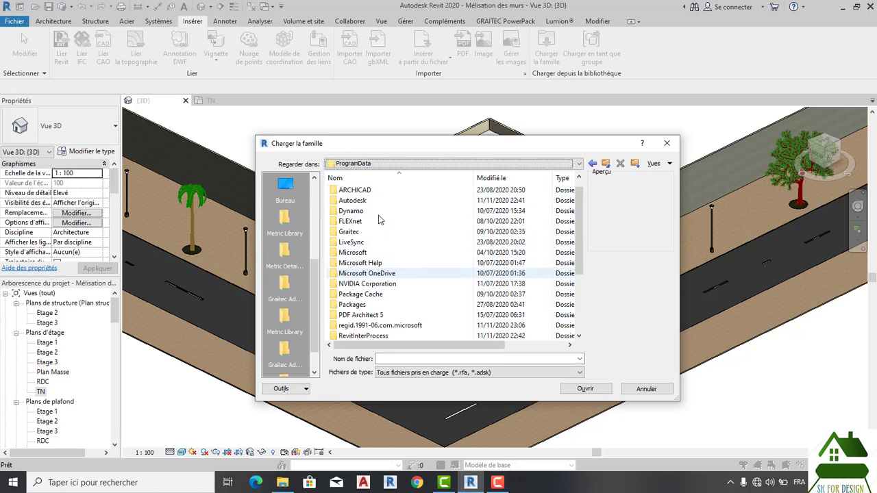
scroll(383, 219, "up", 1)
double_click(367, 210)
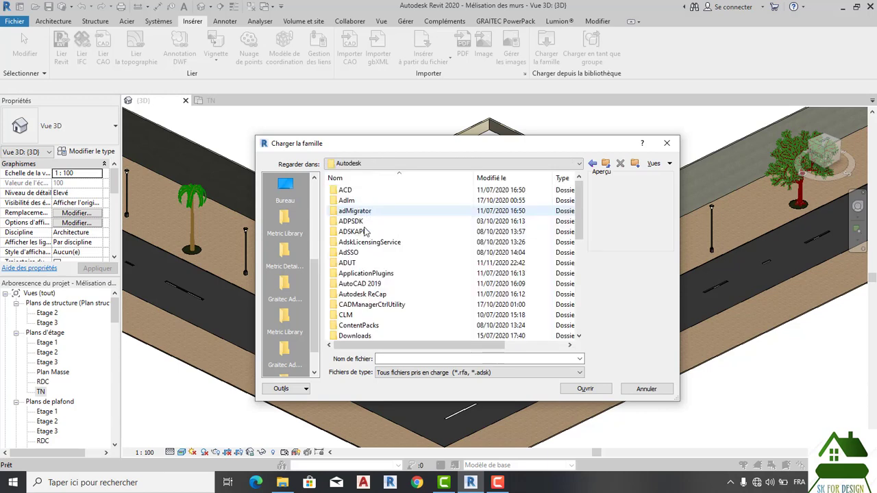
scroll(370, 253, "down", 4)
scroll(370, 263, "down", 2)
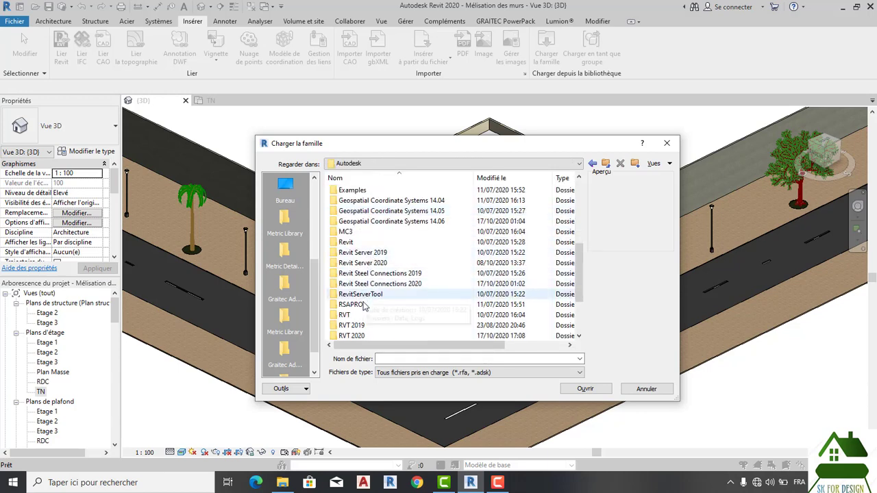
scroll(365, 302, "down", 1)
double_click(351, 304)
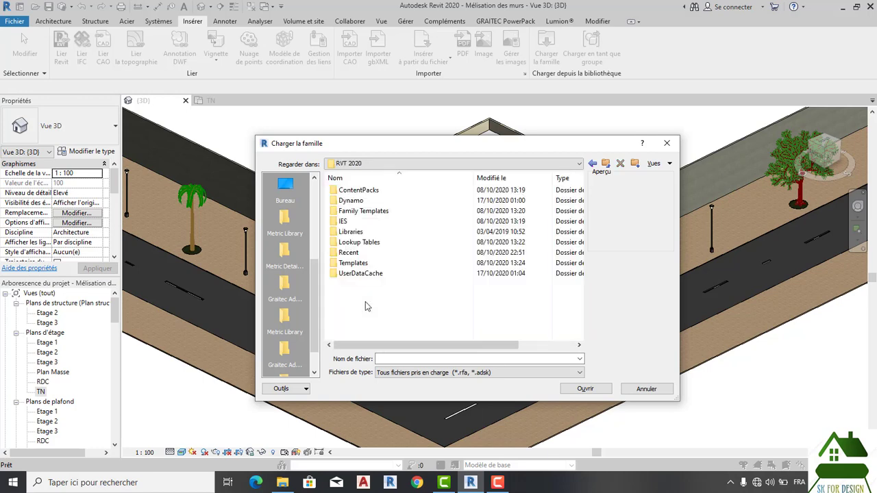
double_click(351, 231)
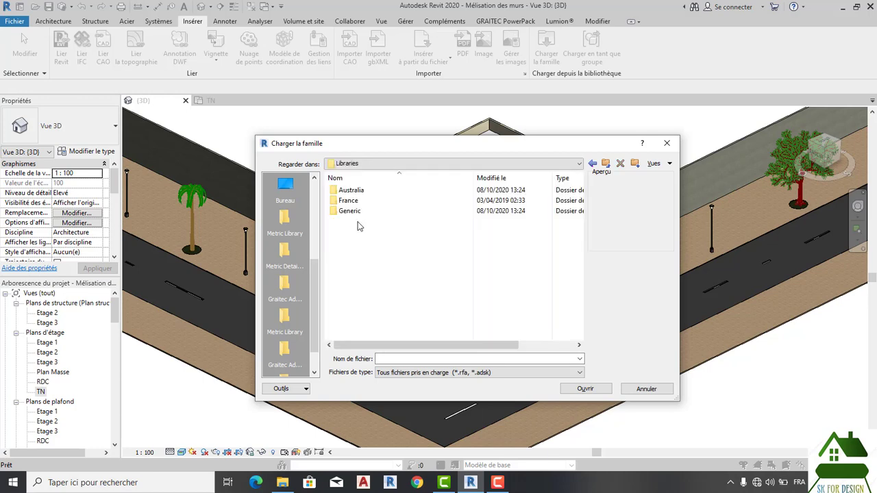
- Browse the contents of the Australia library folder
double_click(356, 190)
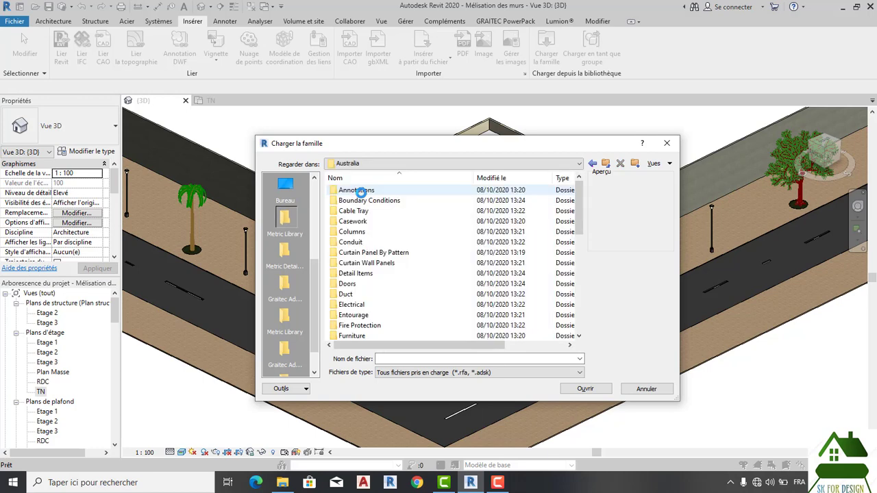
scroll(373, 240, "down", 3)
scroll(373, 243, "down", 5)
scroll(373, 255, "up", 3)
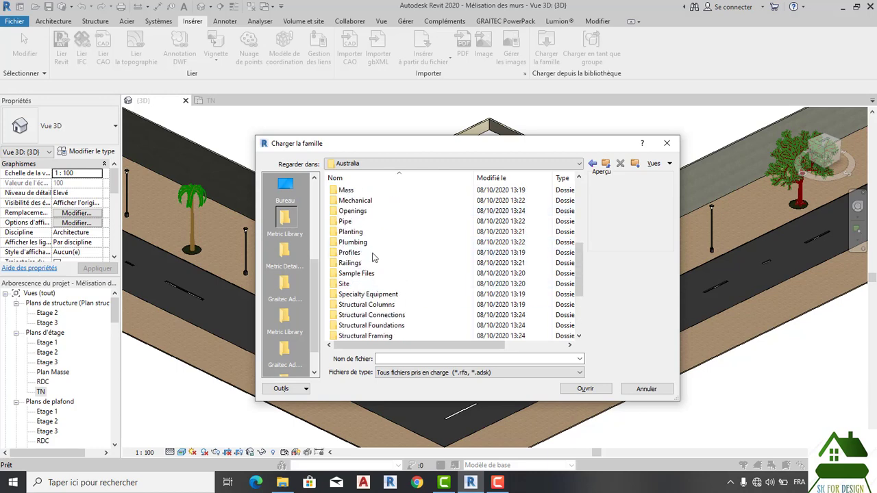
scroll(373, 253, "up", 4)
scroll(367, 233, "up", 2)
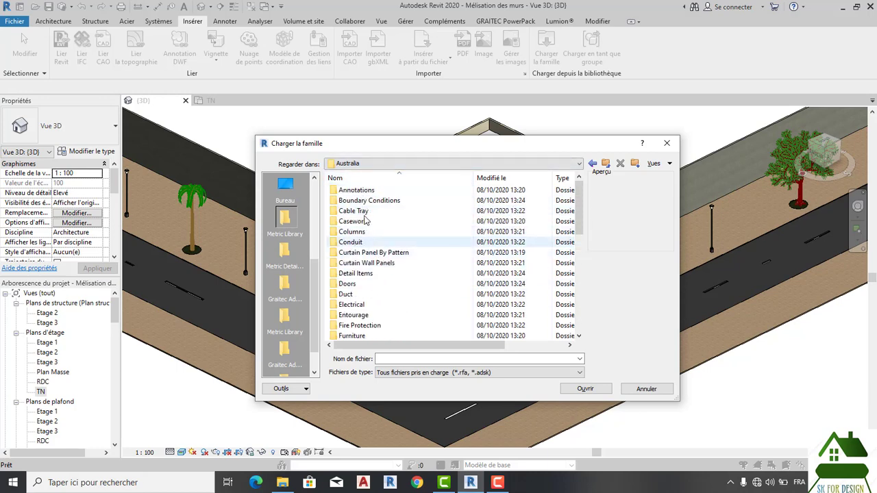
scroll(411, 216, "down", 3)
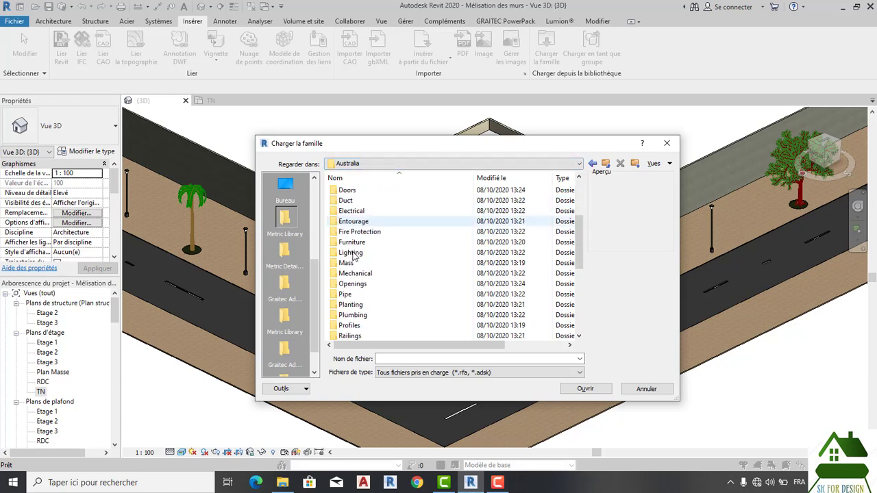
scroll(339, 240, "up", 3)
scroll(355, 237, "down", 5)
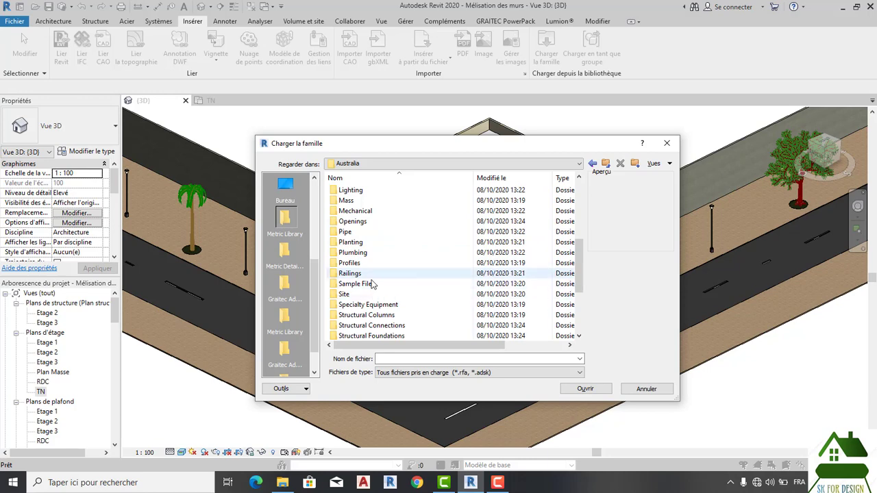
scroll(390, 263, "down", 2)
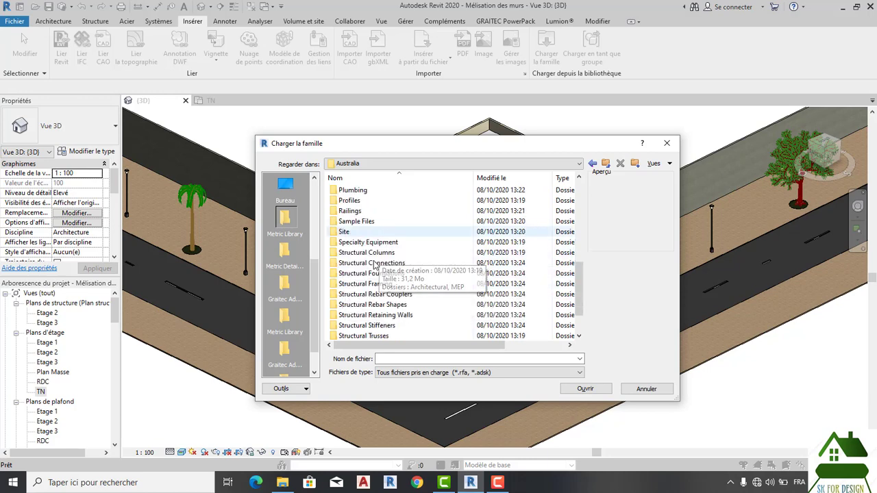
scroll(384, 278, "down", 2)
scroll(370, 281, "up", 3)
scroll(382, 280, "up", 4)
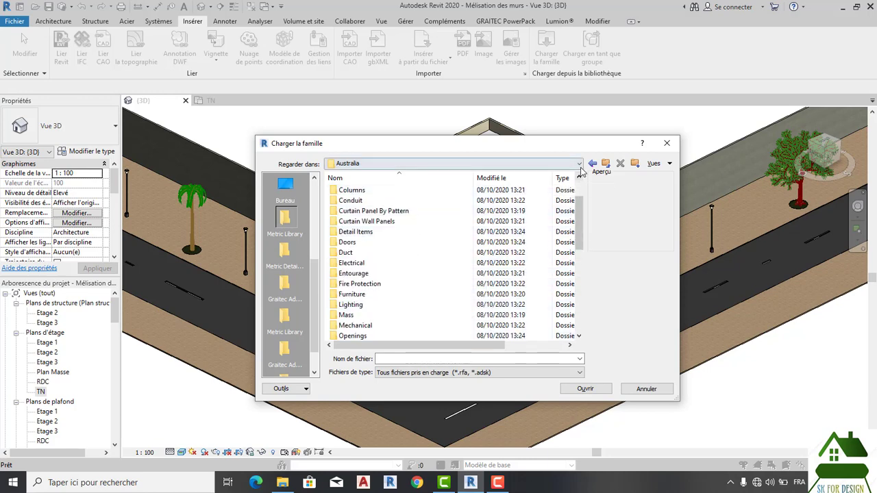
left_click(580, 165)
- Return to the Libraries folder and look inside the France library
left_click(392, 228)
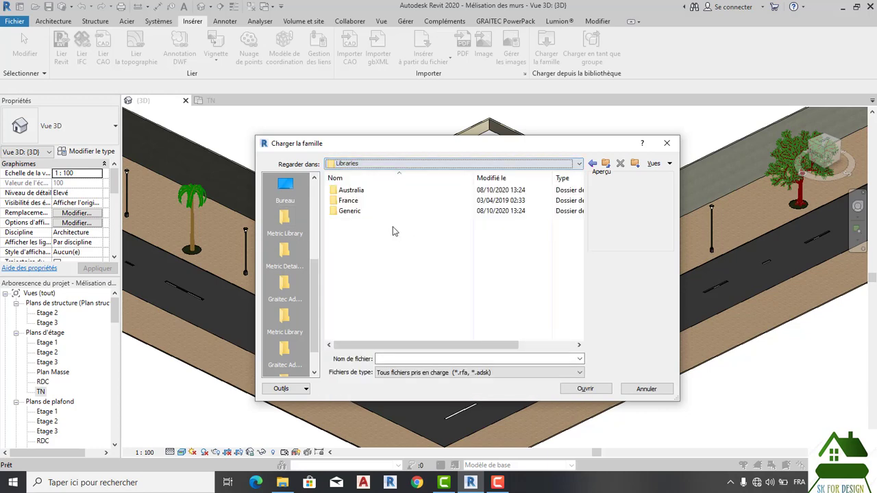
double_click(348, 200)
scroll(376, 261, "down", 4)
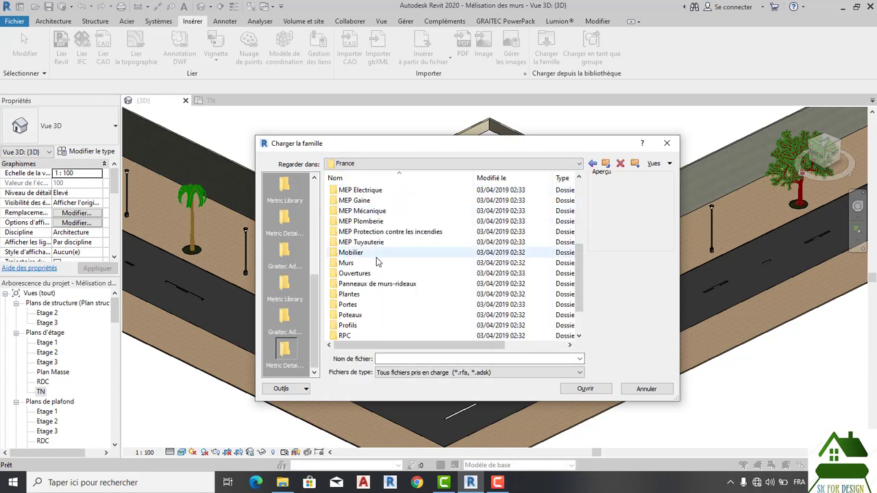
scroll(376, 261, "down", 2)
scroll(397, 247, "up", 4)
- Switch the browser to the Bureau (desktop) folder
left_click(574, 165)
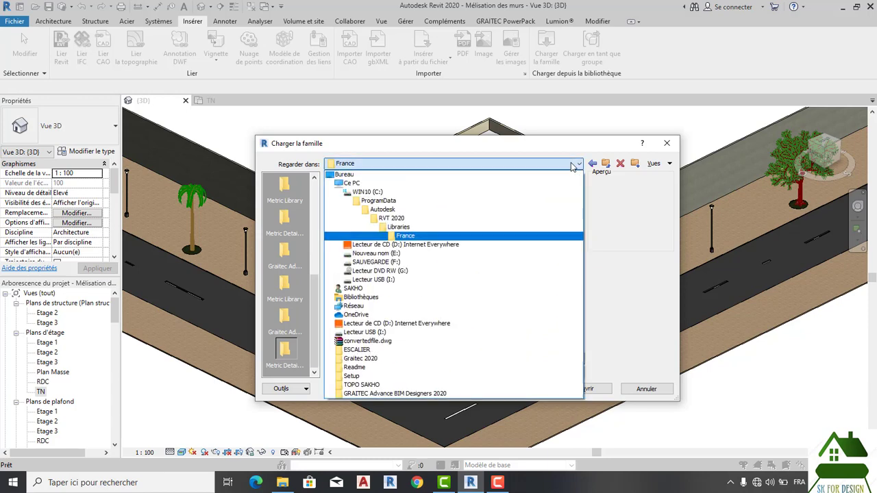
left_click(344, 174)
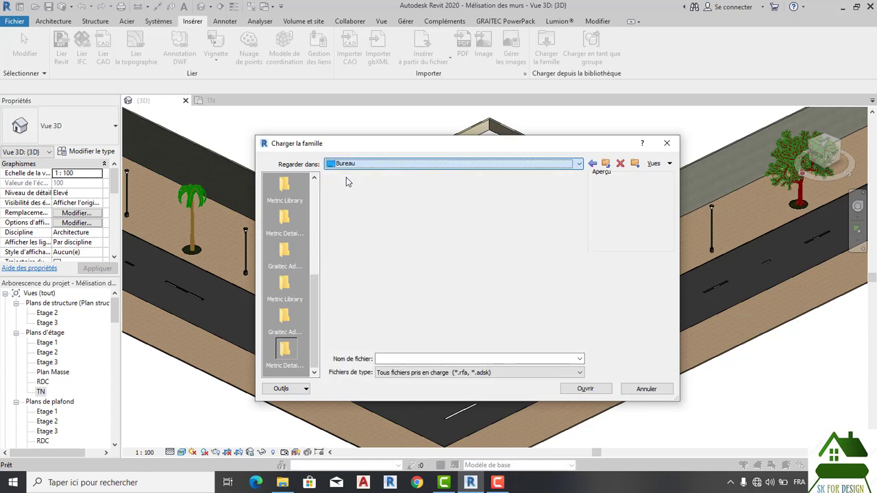
scroll(387, 247, "down", 1)
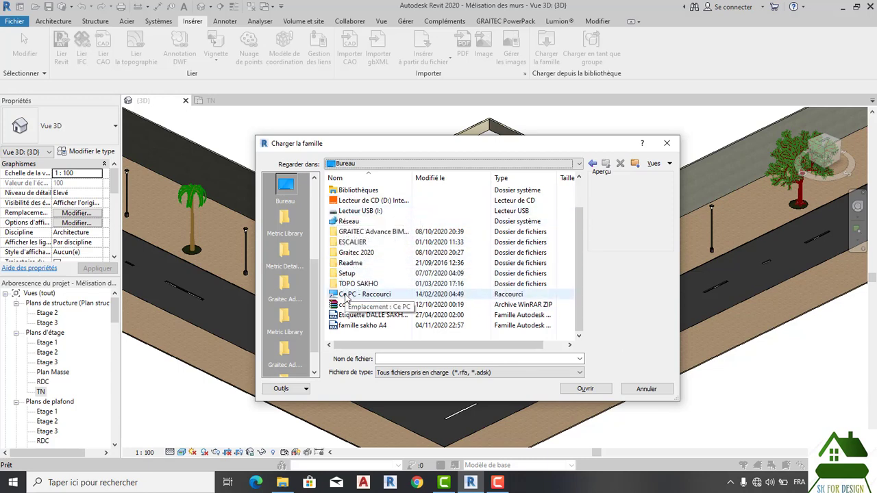
- Navigate to Ce PC > Nouveau nom (E:) > famille revit > Libraries
double_click(346, 295)
scroll(369, 287, "down", 1)
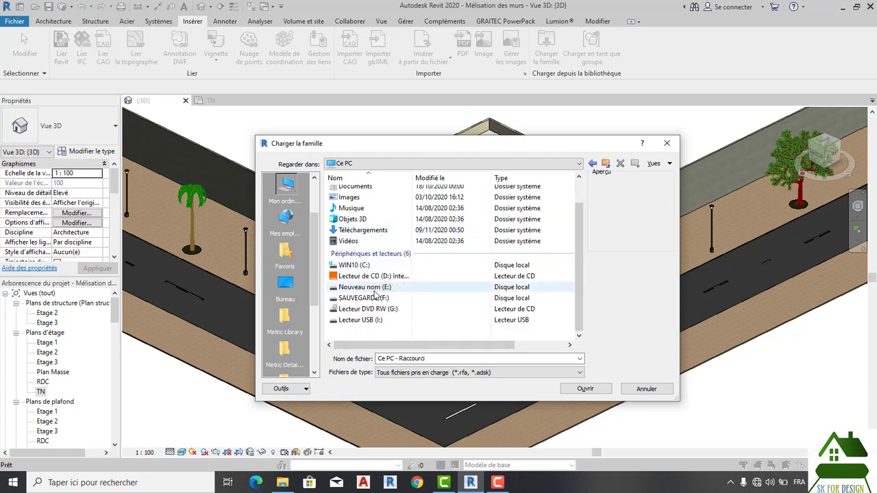
double_click(373, 287)
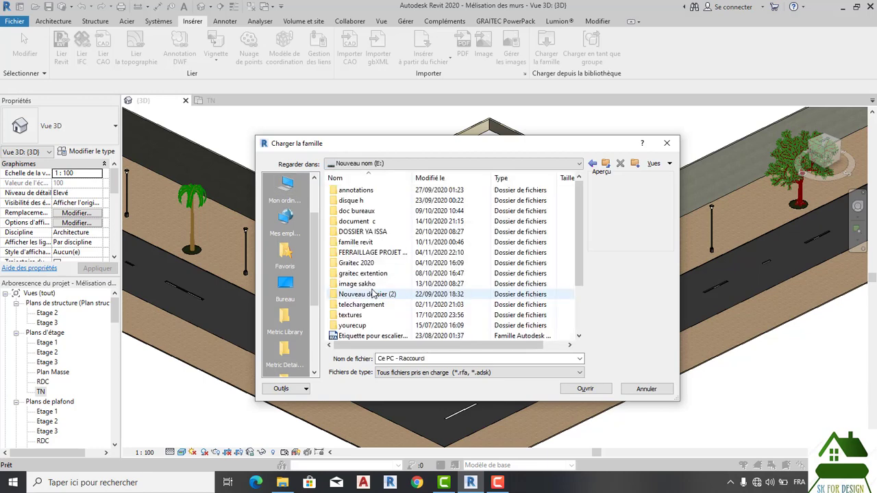
scroll(374, 288, "down", 1)
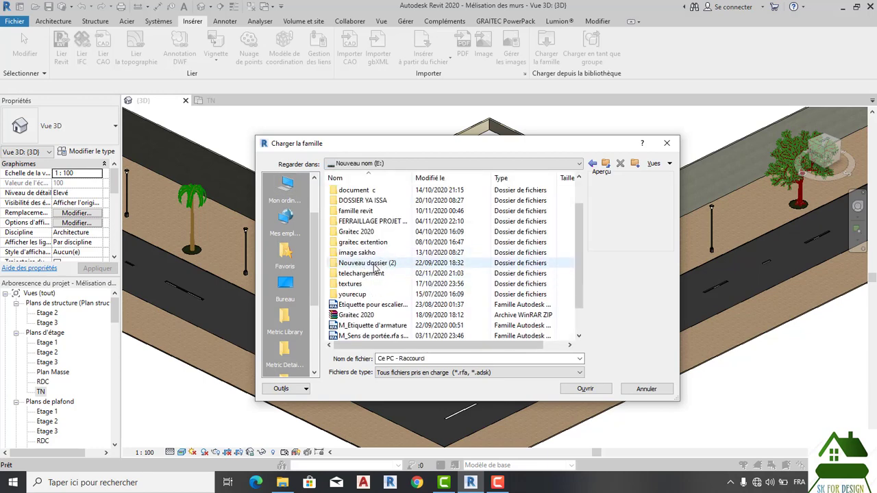
double_click(356, 210)
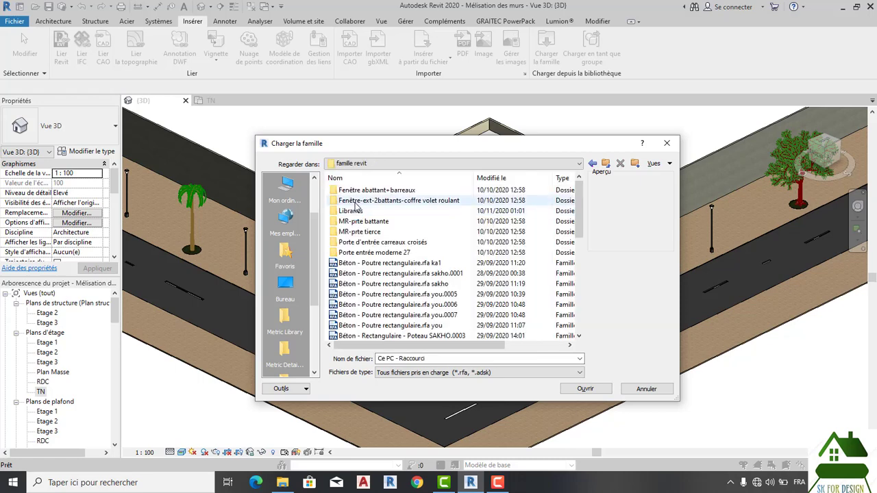
scroll(370, 267, "down", 2)
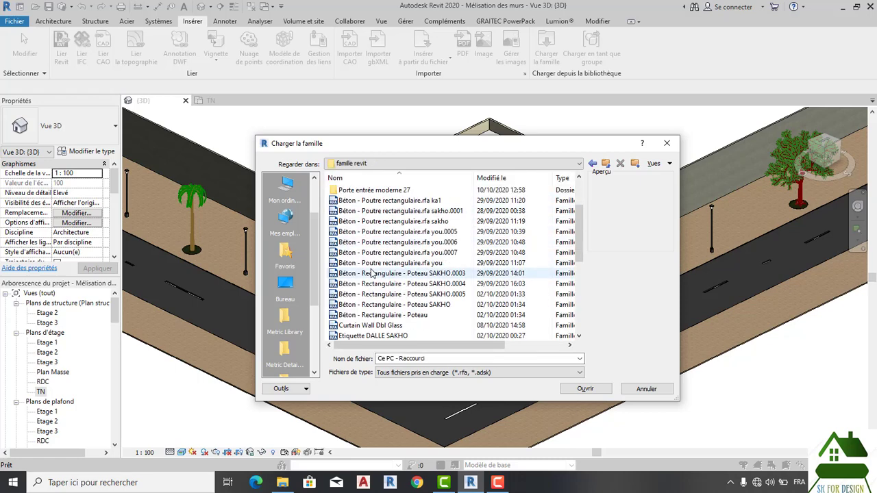
scroll(372, 272, "up", 1)
scroll(371, 272, "up", 1)
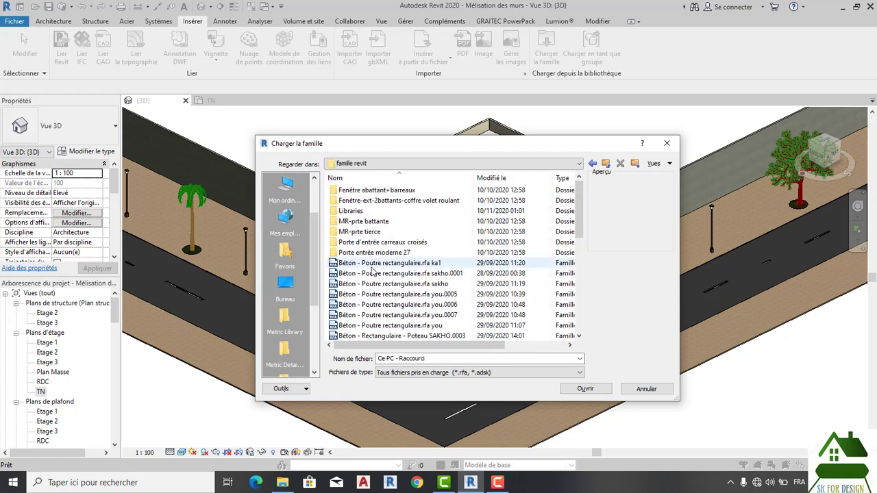
double_click(359, 210)
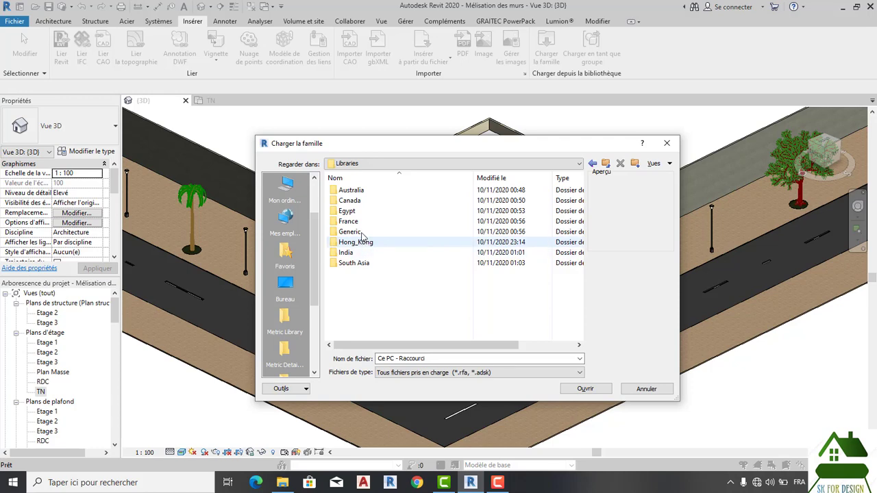
- Peek into the France and Egypt libraries, returning to the country list each time
double_click(387, 221)
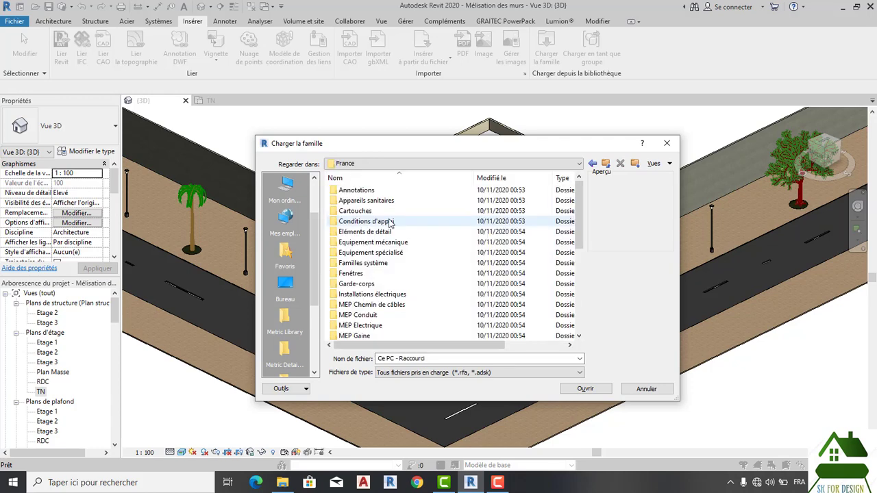
left_click(590, 164)
double_click(366, 207)
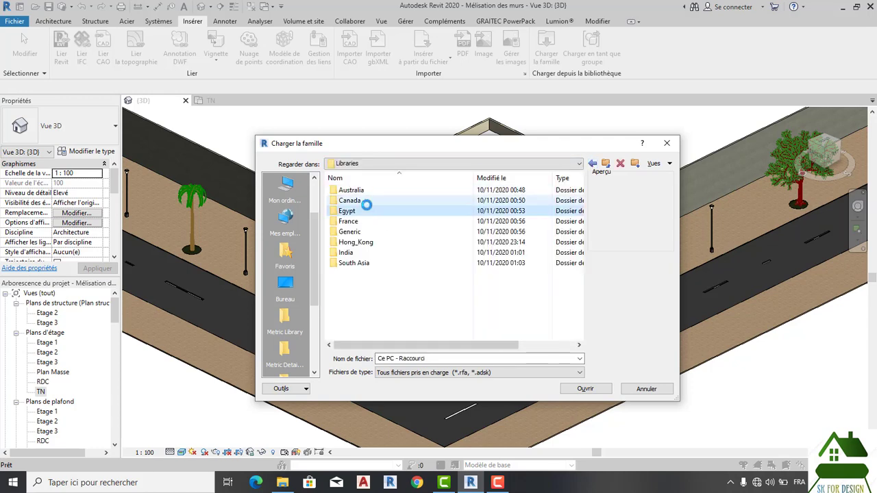
scroll(370, 260, "down", 4)
scroll(374, 267, "down", 3)
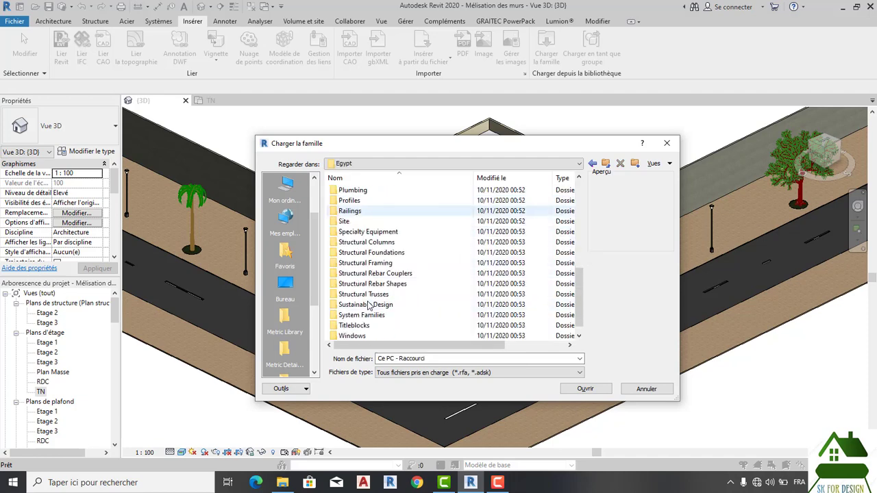
left_click(591, 163)
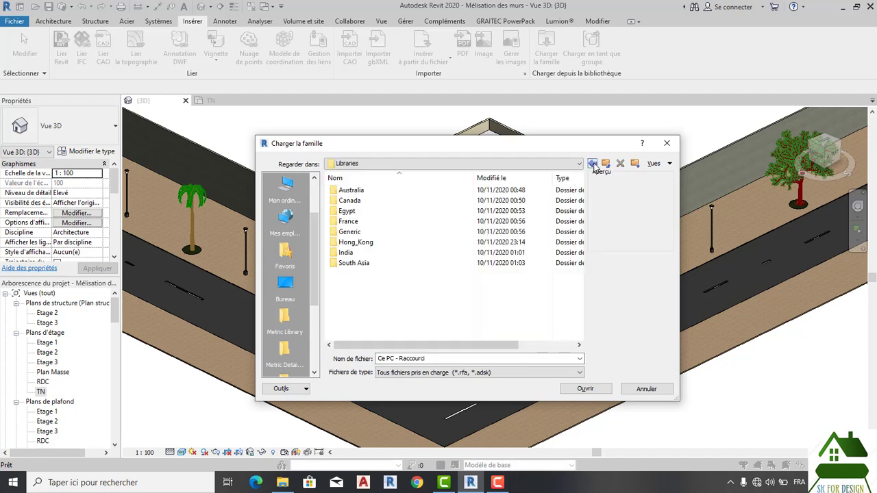
- Open France > Site > Véhicules 2D and preview Monospace coupé, Haut de gamme Français and Berline - 01
double_click(377, 222)
scroll(380, 226, "down", 2)
scroll(382, 253, "down", 2)
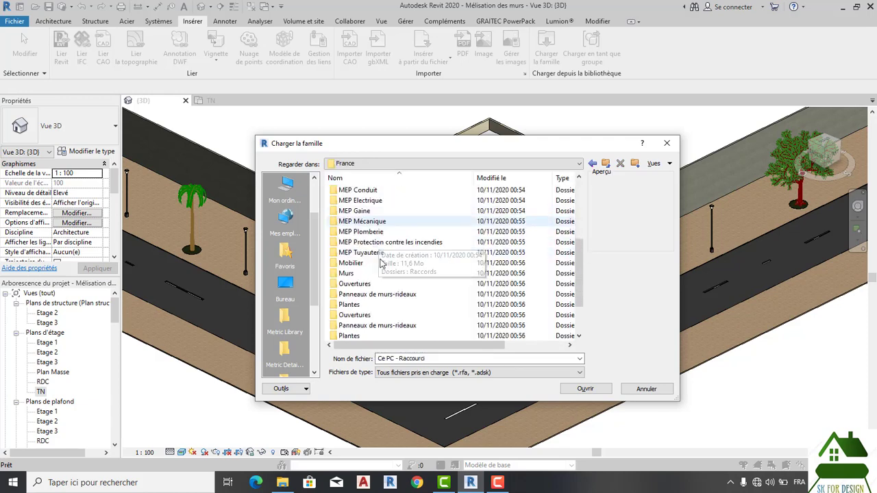
scroll(370, 301, "down", 1)
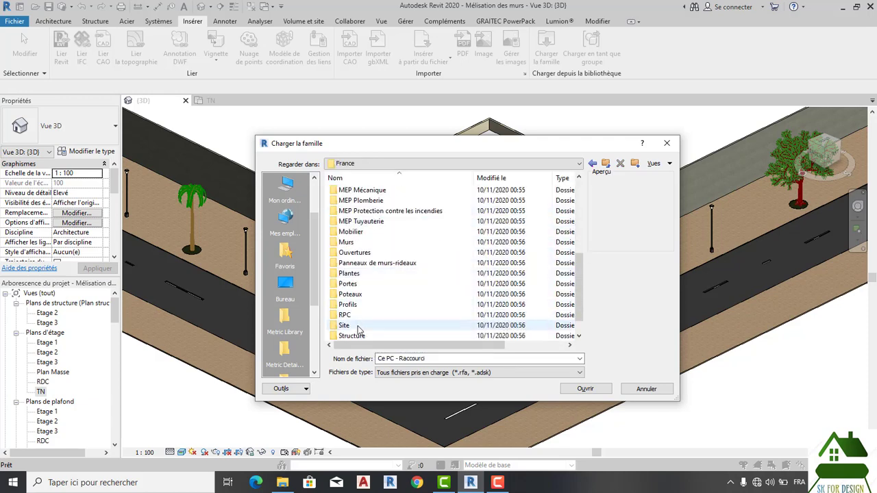
double_click(345, 325)
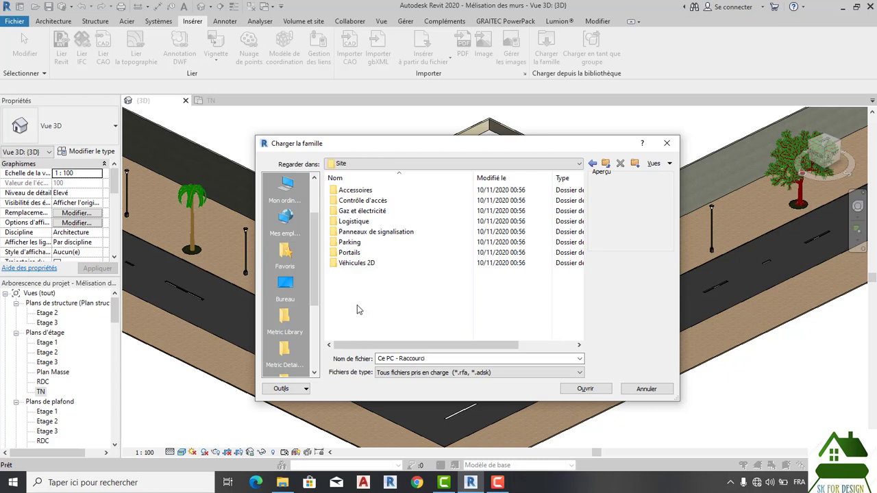
double_click(358, 263)
left_click(355, 222)
left_click(354, 211)
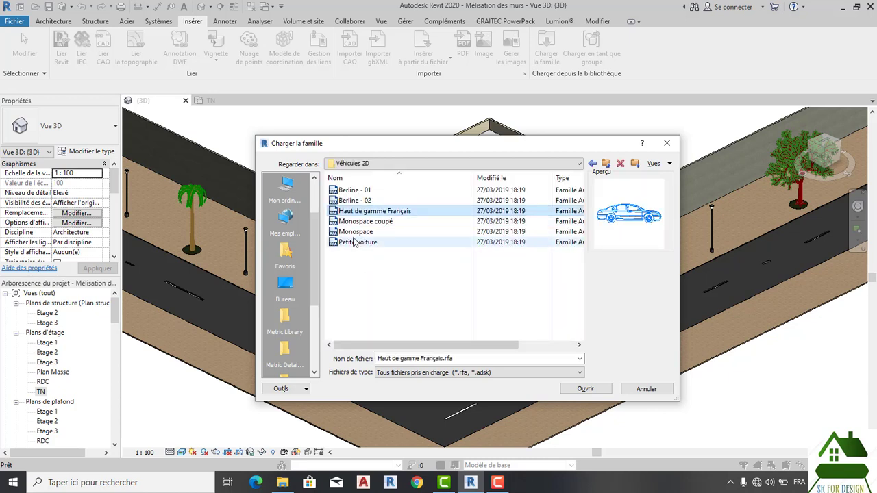
left_click(355, 221)
left_click(354, 211)
left_click(353, 201)
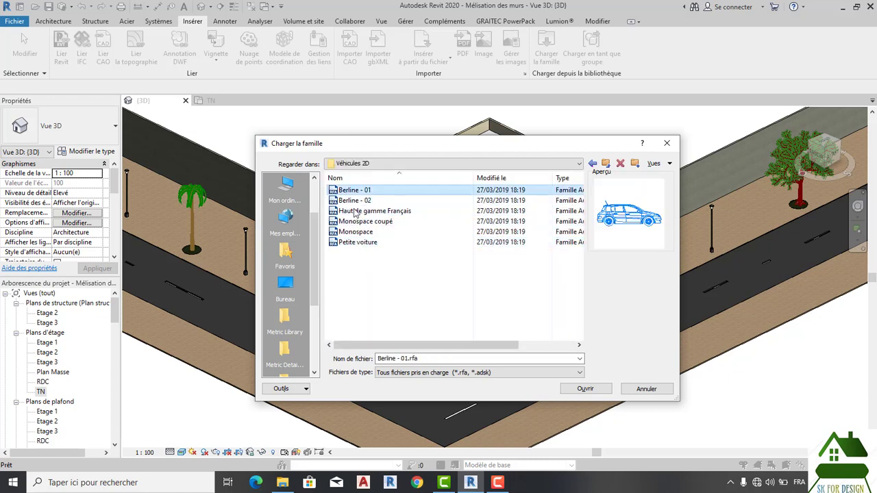
left_click(353, 211)
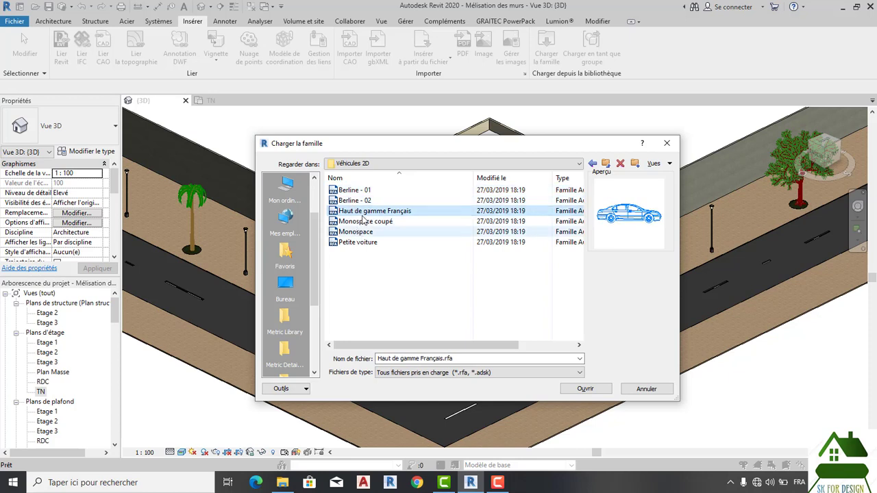
- Preview the Parking families, including Parking handicapé, then go back to Site
left_click(592, 164)
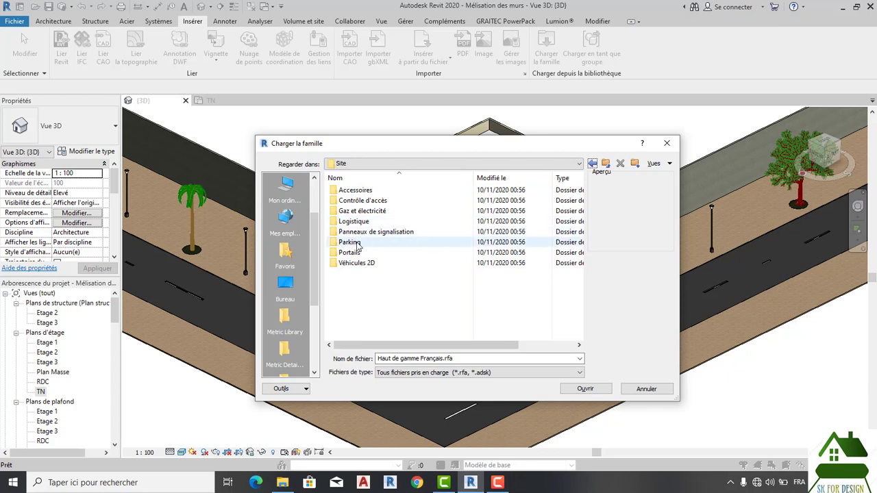
double_click(353, 242)
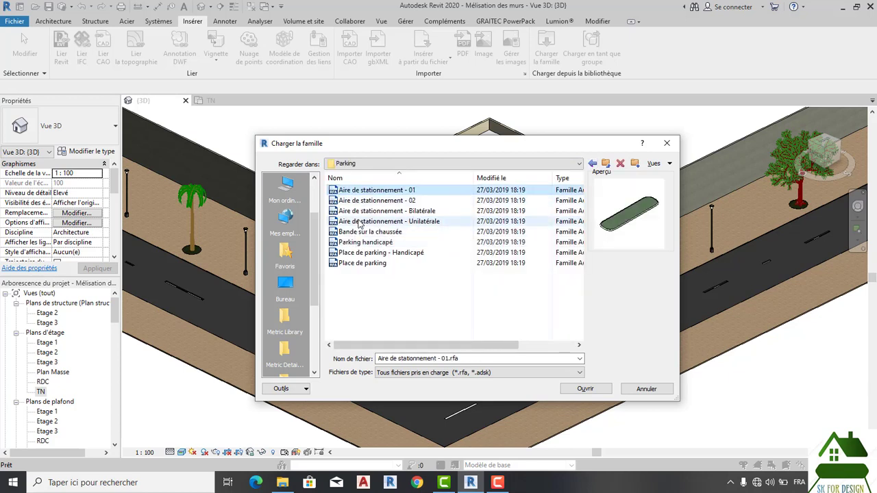
left_click(365, 242)
left_click(362, 263)
left_click(365, 241)
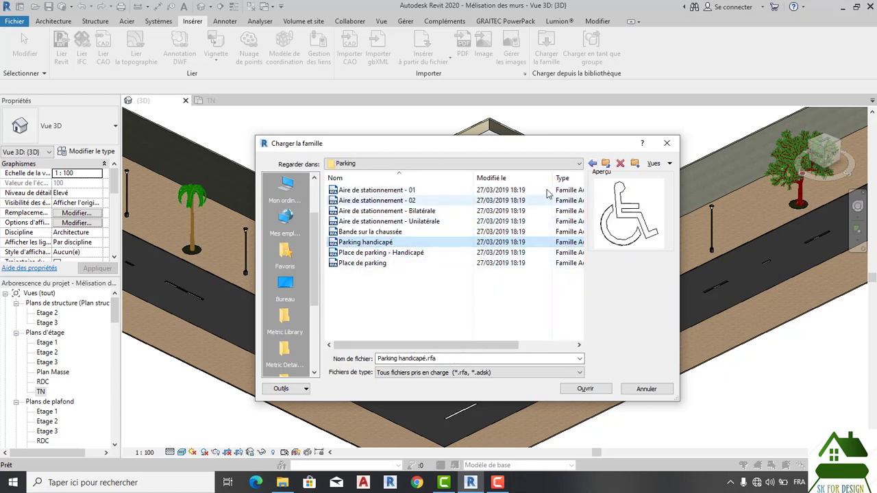
left_click(593, 163)
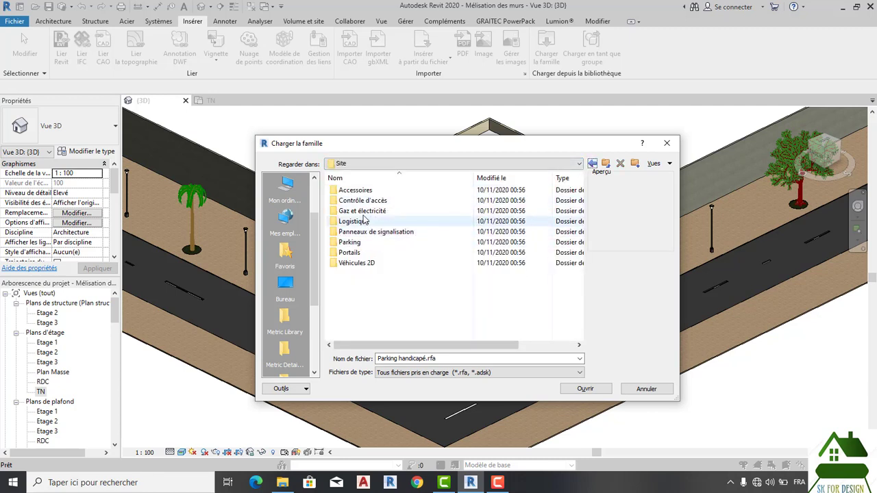
- Open Logistique and preview Conteneur de déchets, Camionnette, Camion bétonnière, Echafaudage and Toilettes portables
double_click(362, 222)
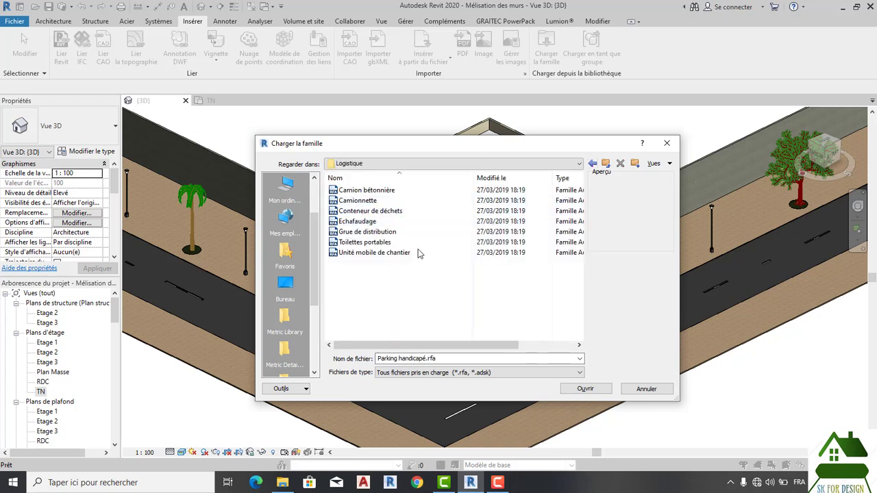
left_click(355, 212)
left_click(356, 201)
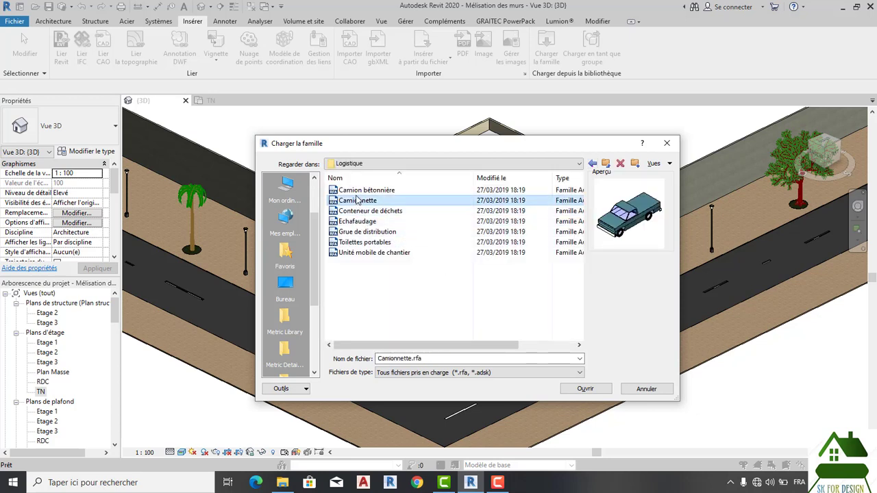
left_click(356, 191)
left_click(356, 200)
left_click(356, 221)
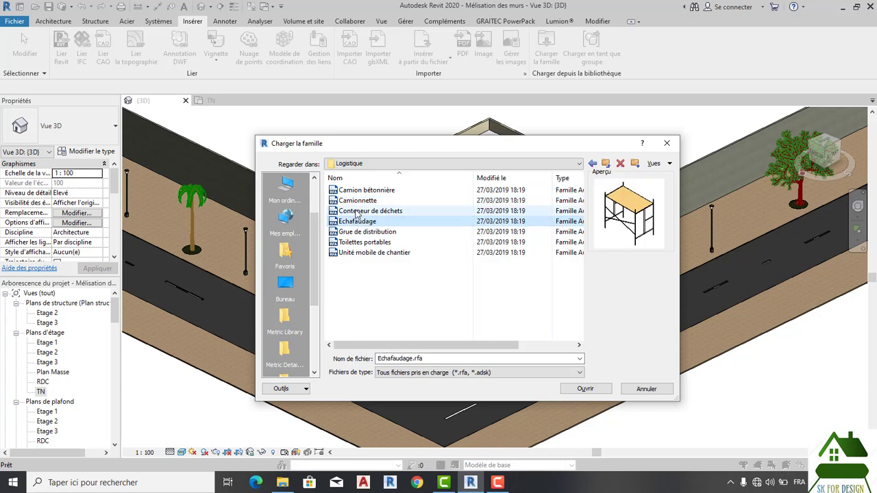
left_click(355, 211)
left_click(358, 242)
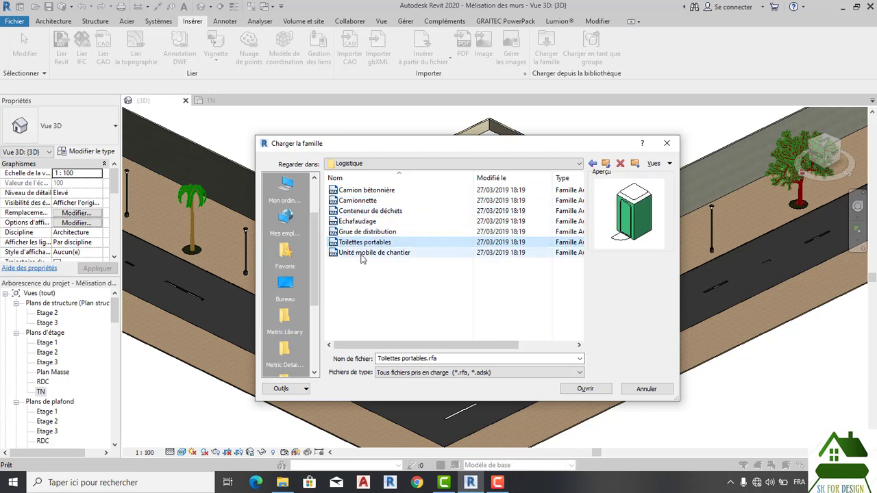
- Preview Unité mobile de chantier and Grue de distribution, then select Camionnette.rfa
left_click(362, 253)
left_click(359, 232)
left_click(357, 222)
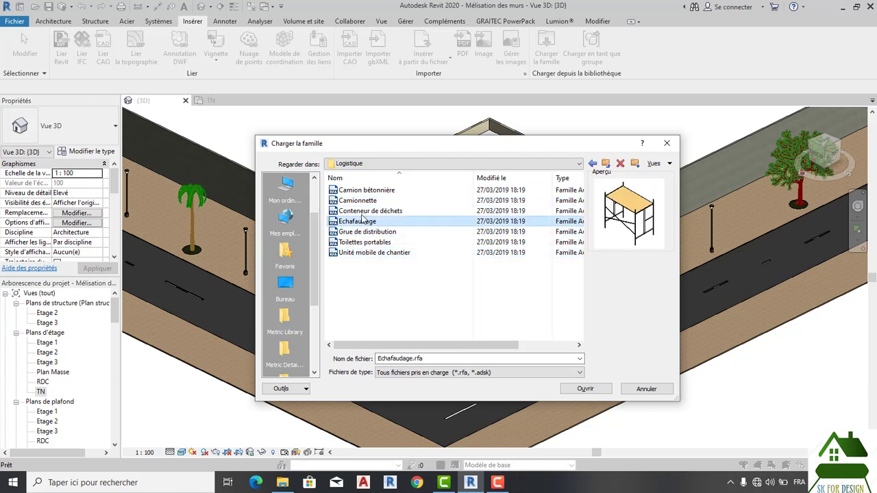
left_click(363, 211)
left_click(362, 202)
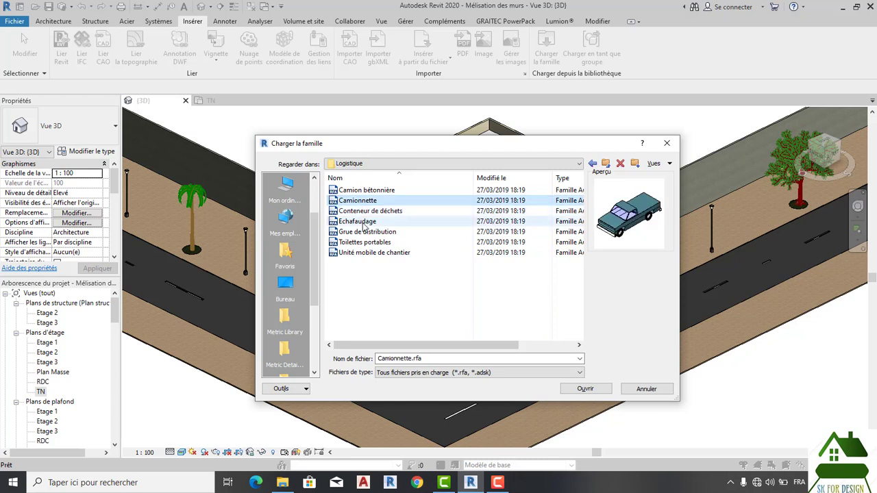
left_click(363, 223)
left_click(473, 200)
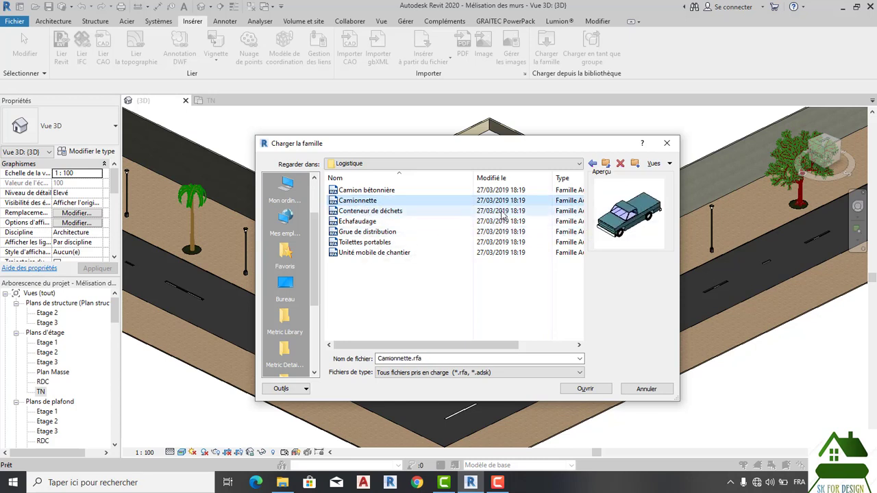
- Load the Camionnette family and reopen the Load Family browser on its current folder
left_click(584, 390)
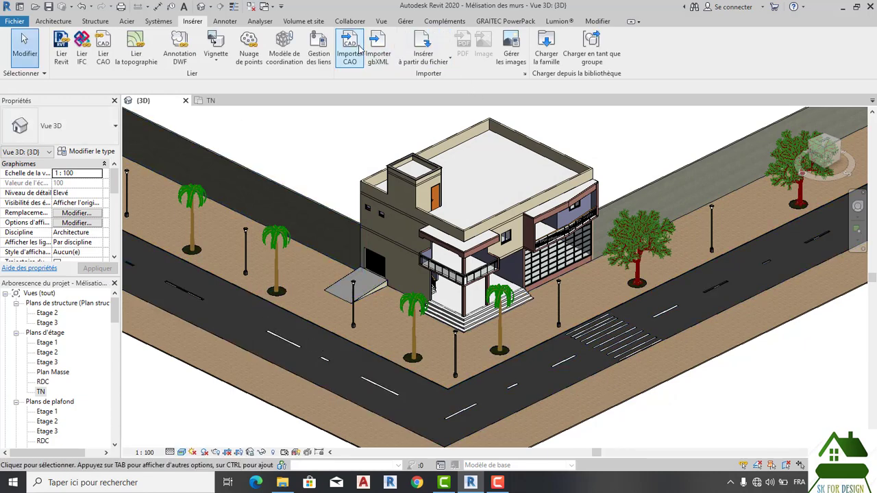
left_click(547, 57)
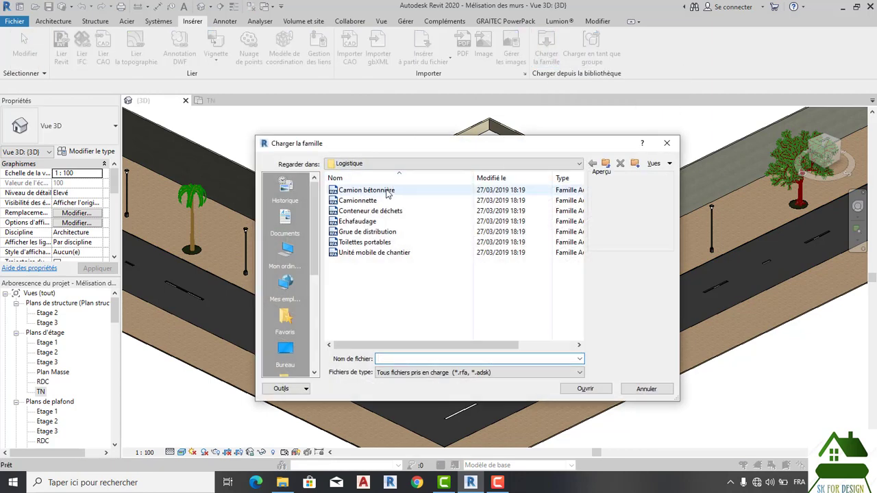
left_click(579, 164)
left_click(579, 165)
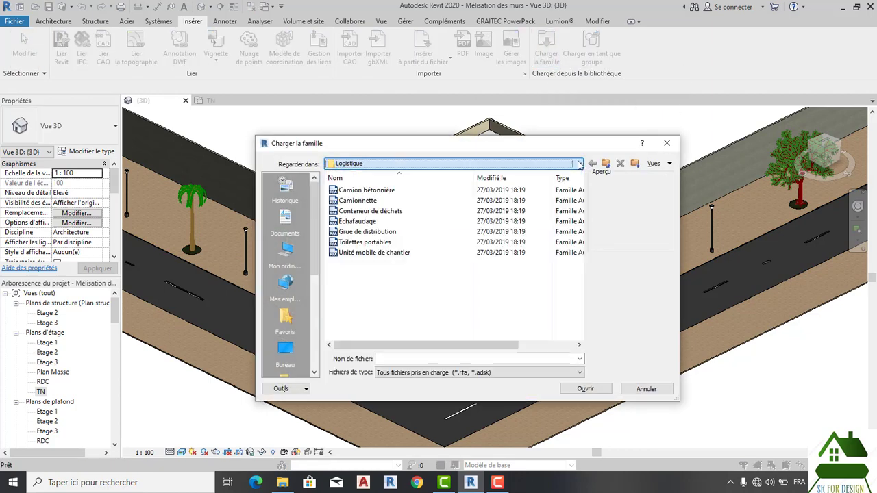
- Preview the Camionnette, Camion bétonnière, Echafaudage and Grue de distribution families, then open the location list
left_click(373, 200)
left_click(367, 190)
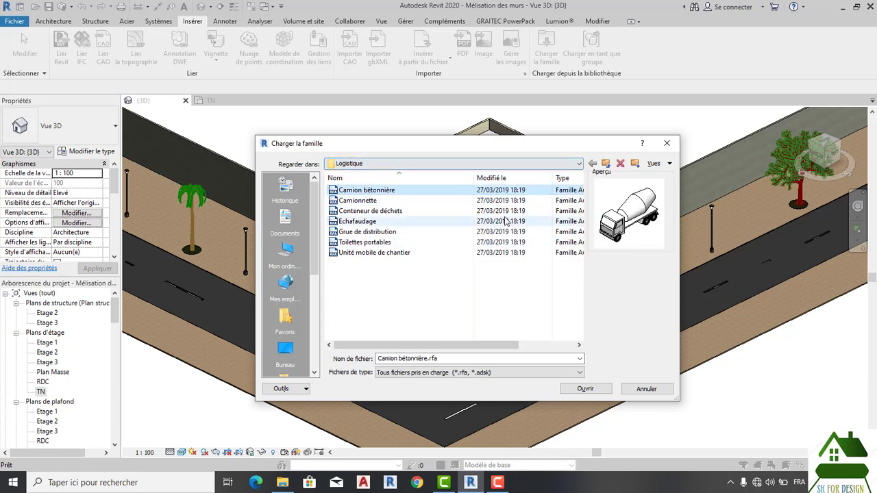
left_click(377, 201)
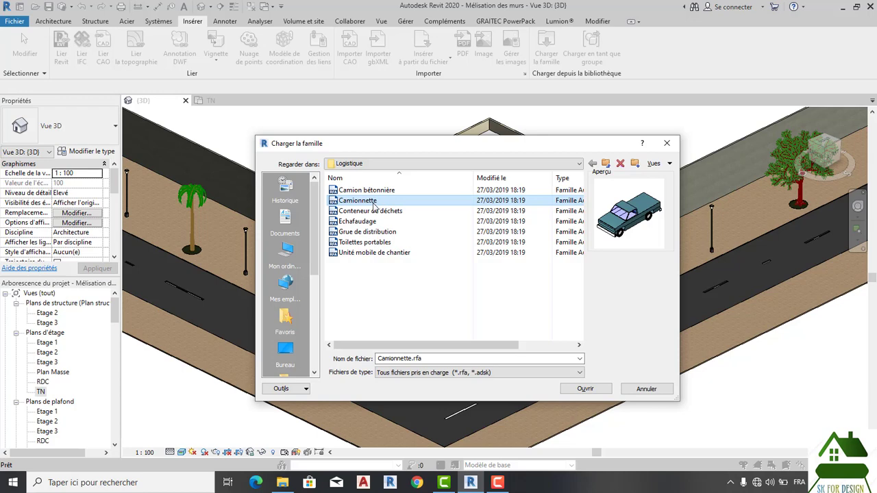
left_click(357, 221)
left_click(366, 232)
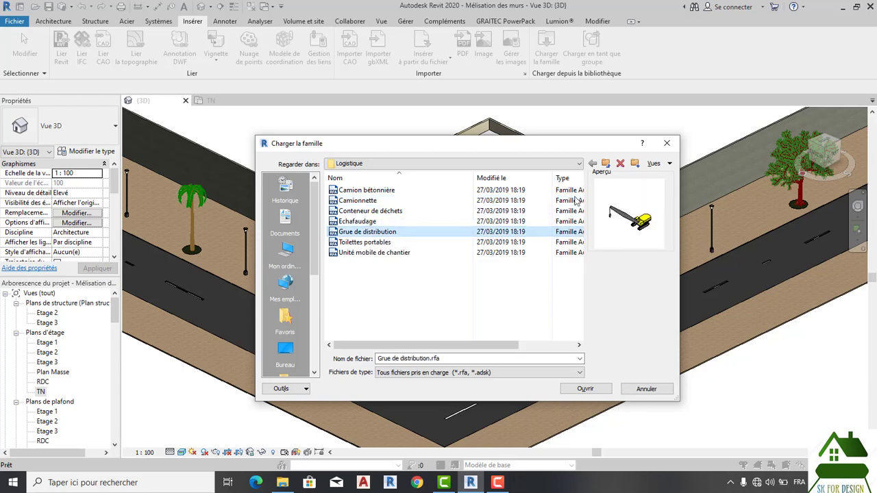
left_click(581, 167)
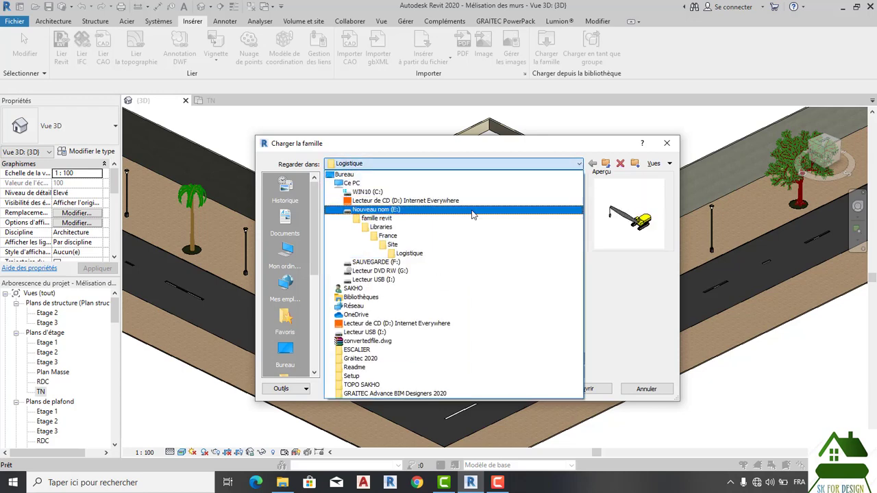
- Navigate from Ce PC to WIN10 (C:) > ProgramData > Autodesk > RVT 2019 > Libraries > France
left_click(351, 182)
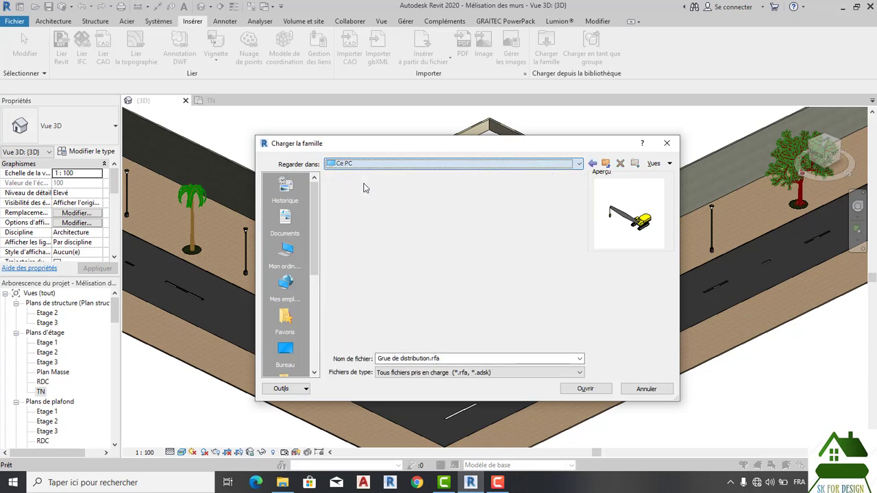
scroll(367, 256, "down", 1)
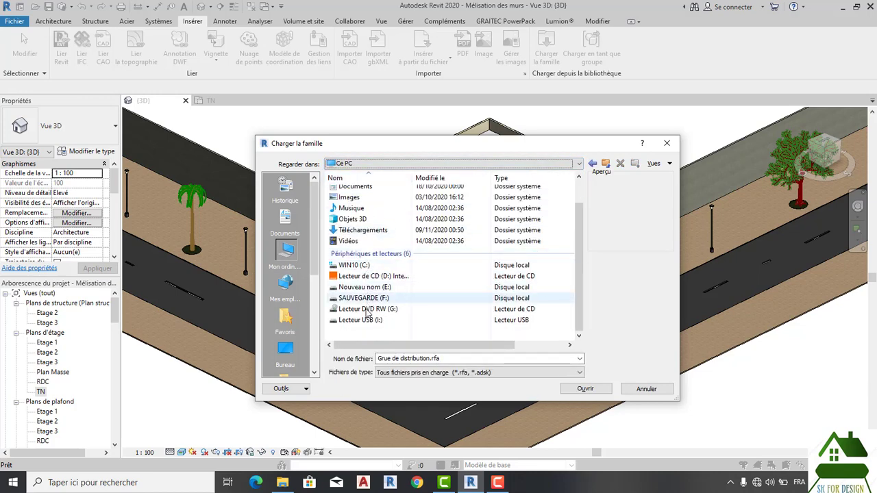
double_click(349, 265)
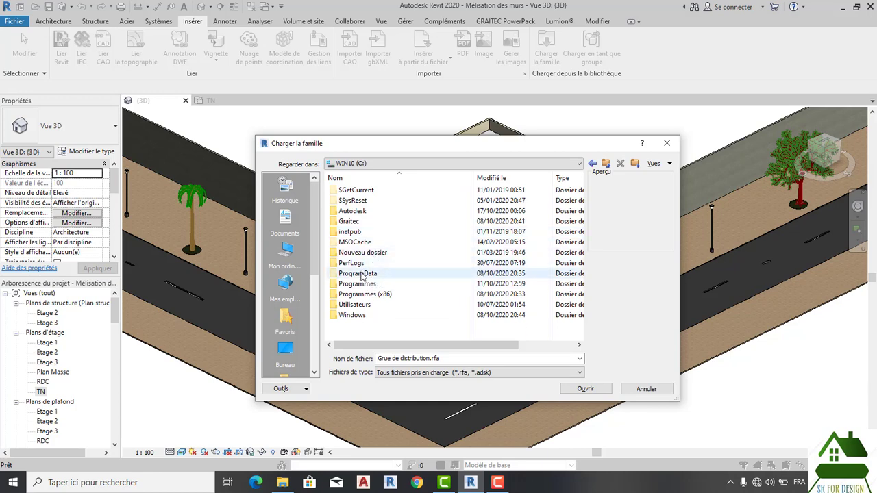
double_click(362, 274)
double_click(361, 212)
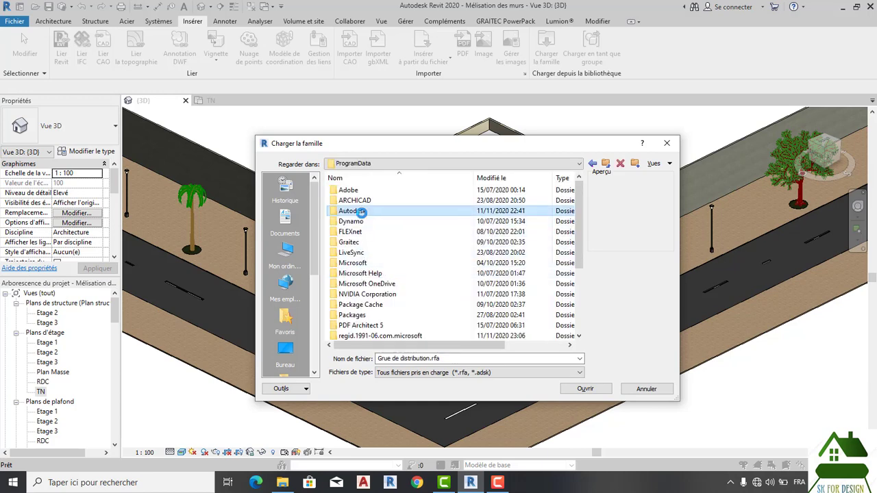
scroll(361, 219, "down", 2)
scroll(363, 233, "down", 2)
scroll(369, 267, "down", 2)
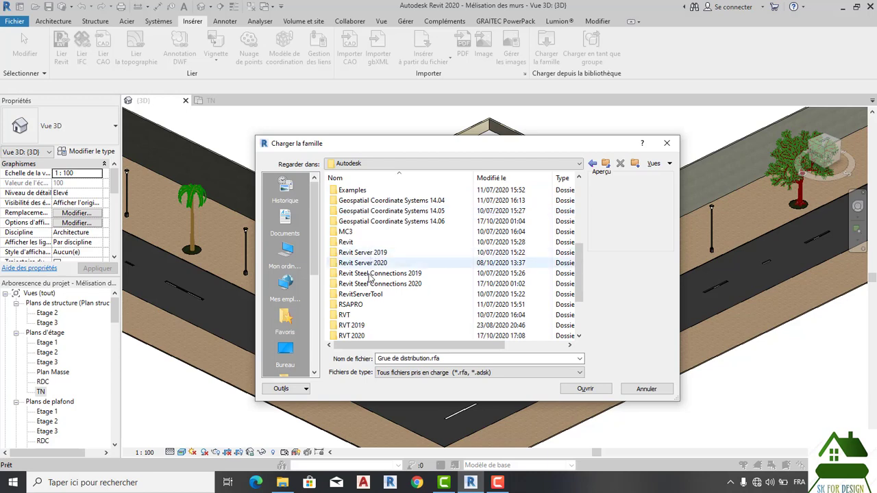
scroll(362, 312, "down", 1)
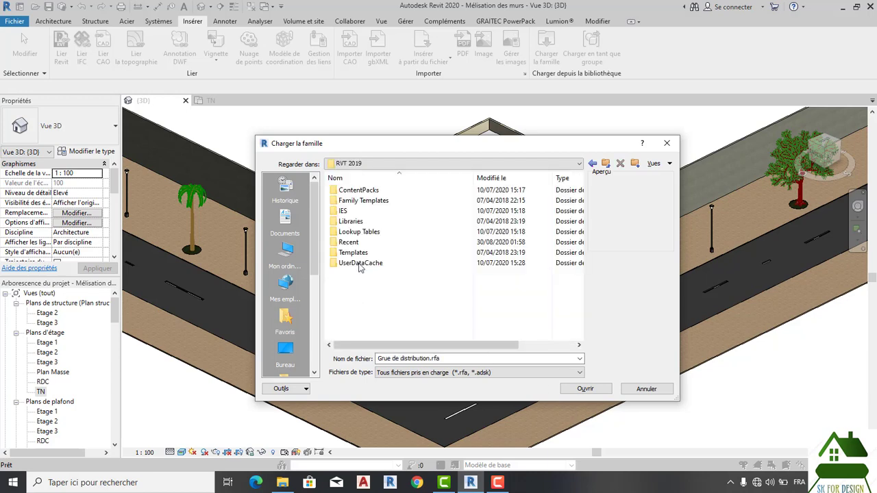
double_click(352, 224)
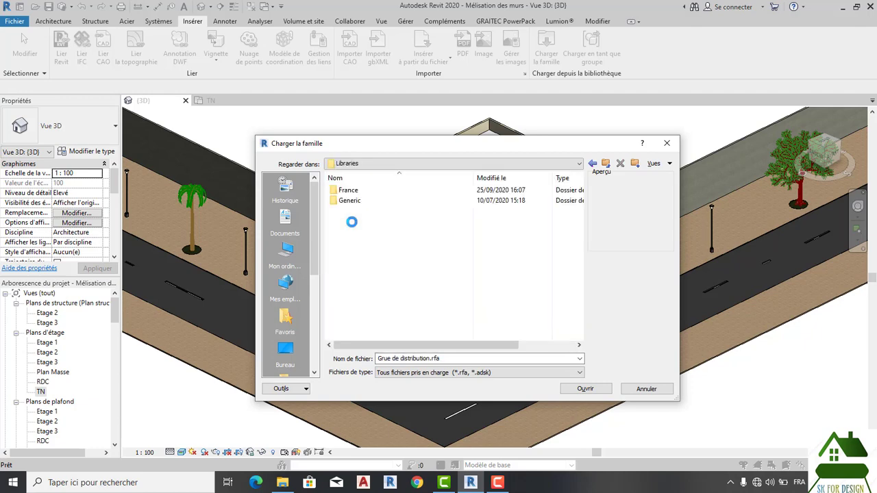
double_click(348, 190)
- Preview the Profil générique and a rebar tag family in the France library
scroll(368, 248, "down", 5)
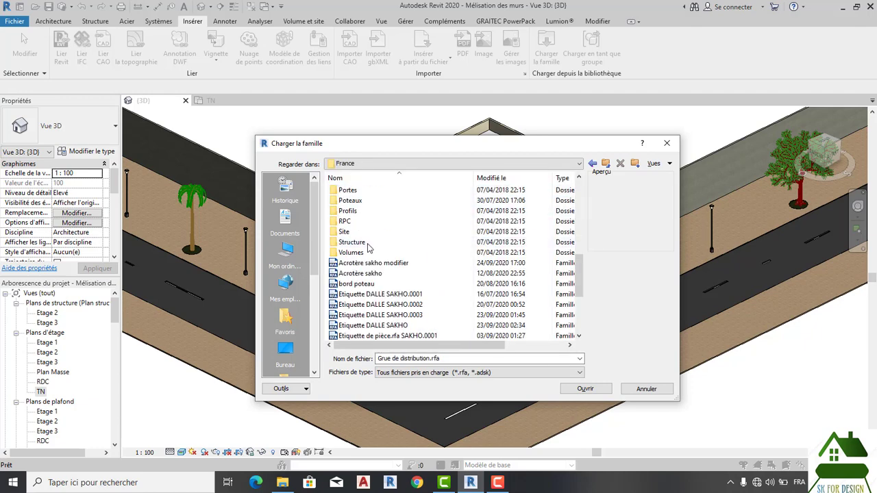
scroll(379, 255, "down", 1)
scroll(379, 255, "down", 2)
scroll(379, 261, "down", 1)
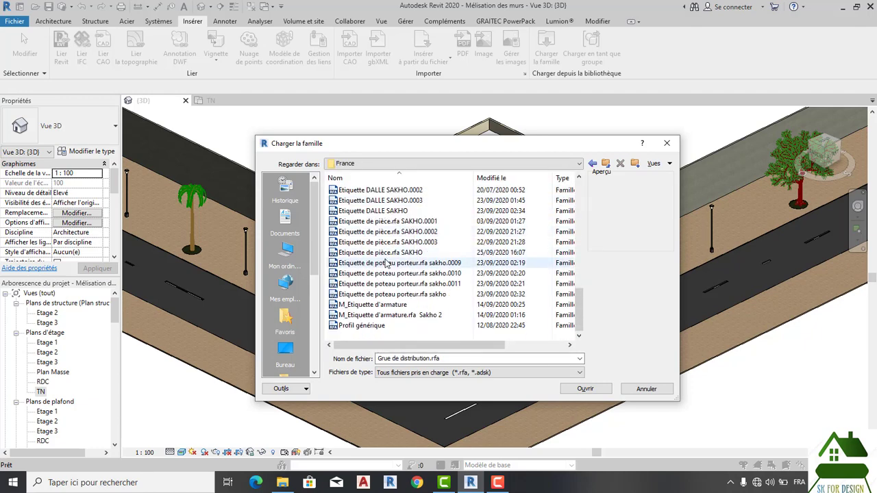
left_click(372, 325)
left_click(373, 315)
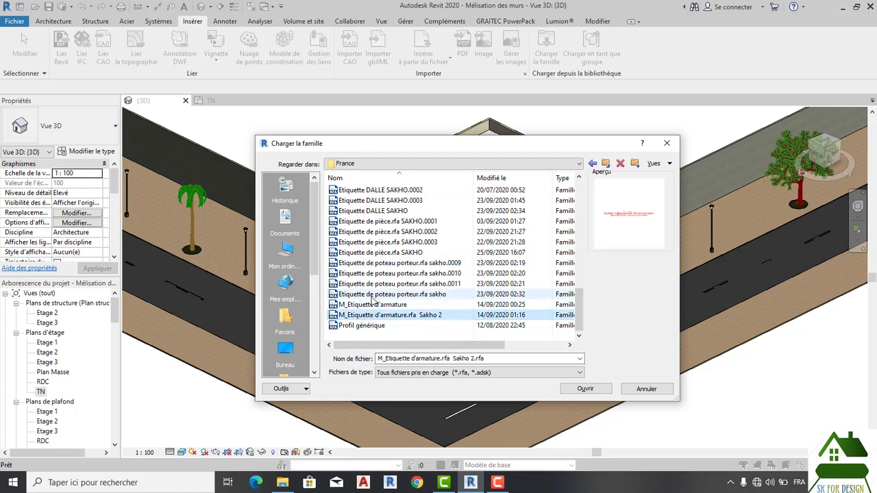
- Preview the modified and original parapet, bord poteau and slab tag families
scroll(370, 254, "up", 1)
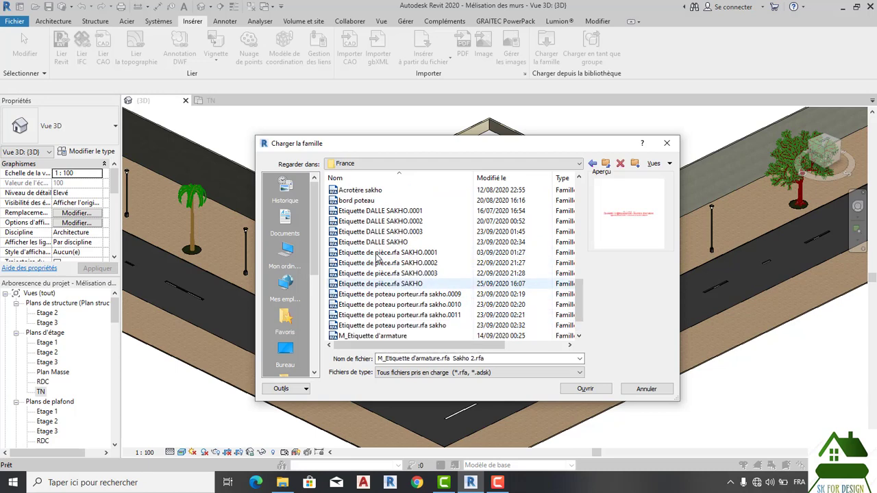
scroll(359, 212, "up", 1)
left_click(359, 214)
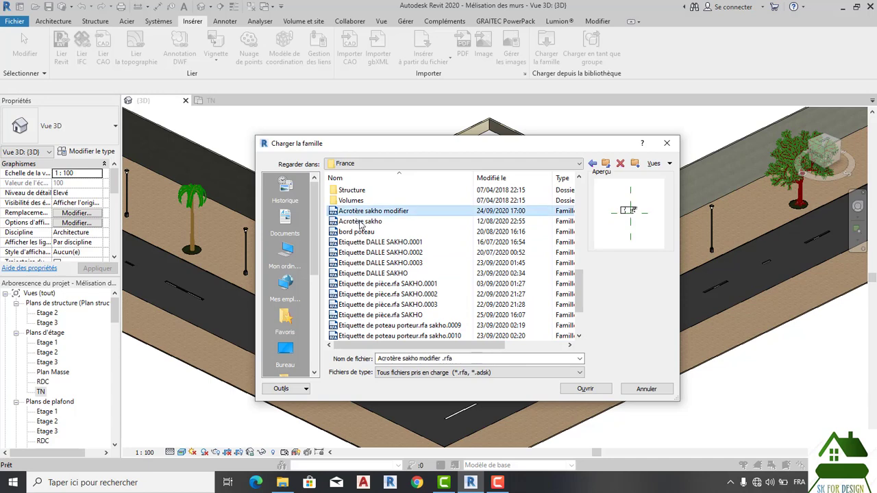
left_click(359, 221)
left_click(359, 231)
left_click(360, 242)
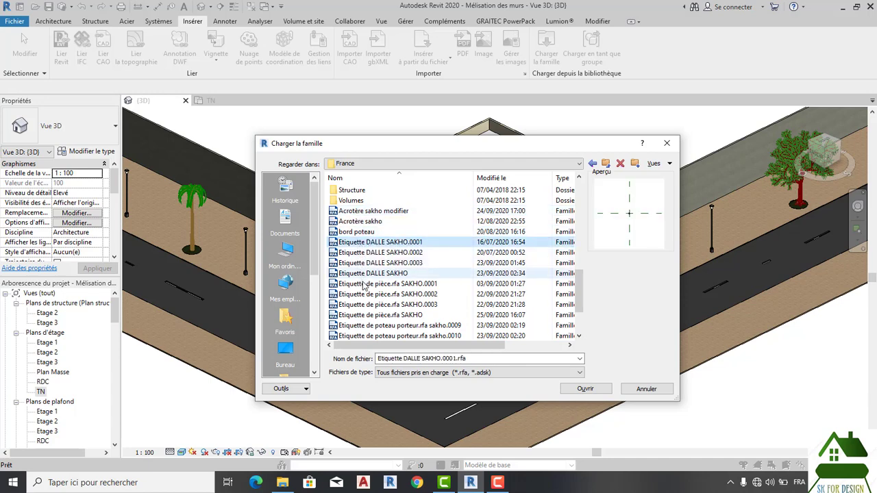
scroll(370, 299, "down", 1)
scroll(370, 300, "down", 1)
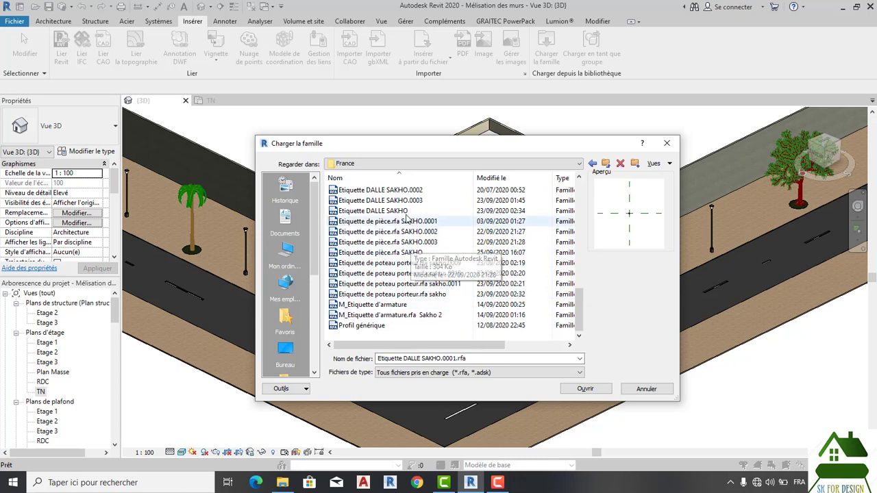
scroll(401, 208, "up", 2)
scroll(381, 210, "up", 1)
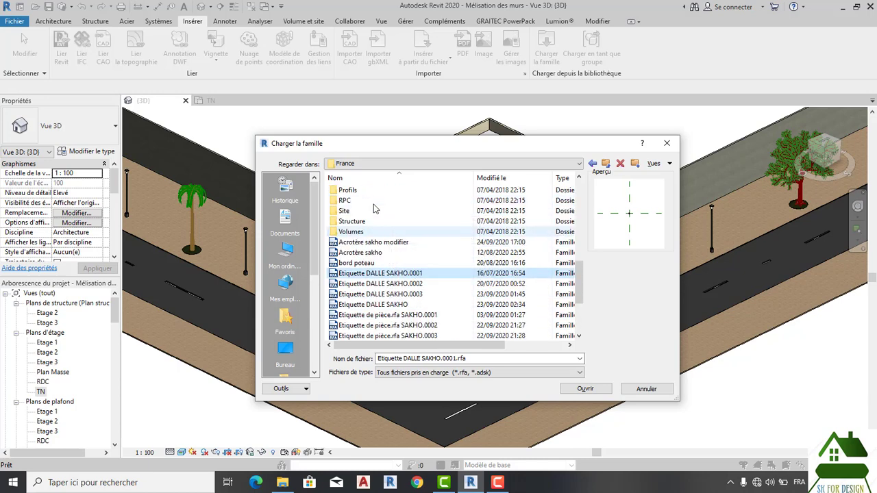
scroll(376, 209, "up", 2)
- Open Site > Logistique and preview Camion bétonnière, Grue de distribution and Toilettes portables, leaving names unchanged
double_click(355, 276)
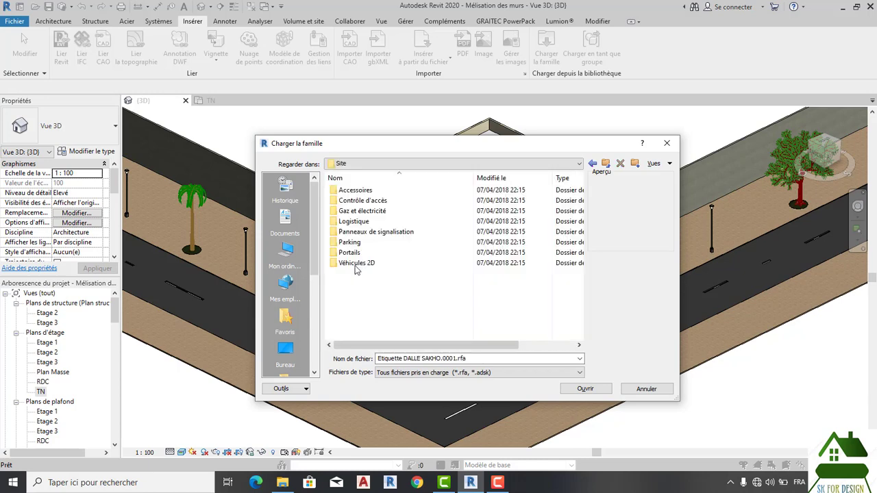
double_click(353, 221)
left_click(362, 212)
left_click(360, 190)
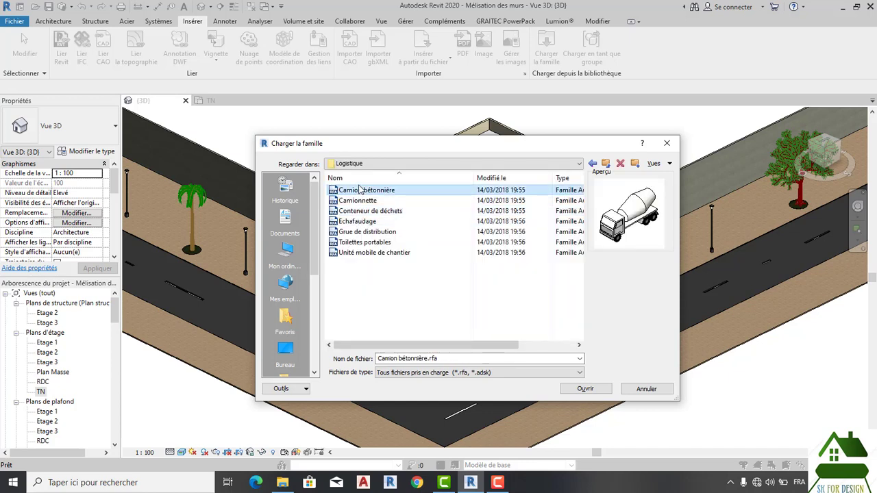
left_click(353, 232)
left_click(347, 243)
key("F2")
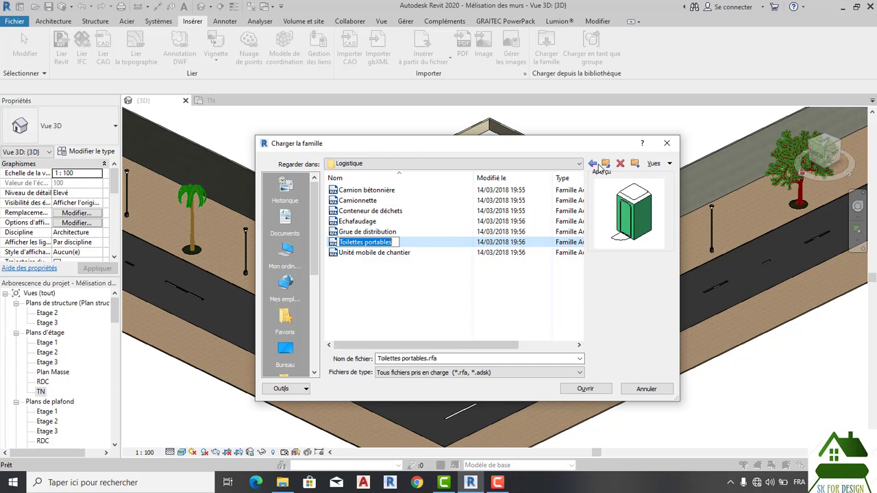
key("Escape")
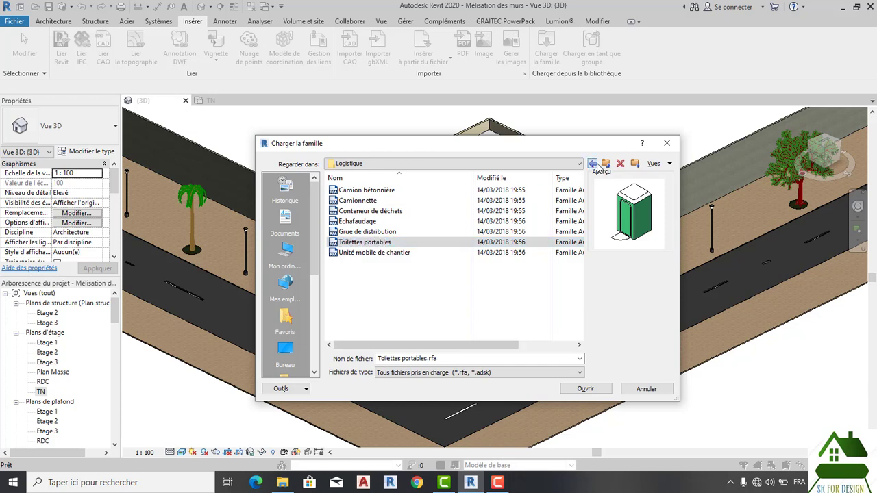
- Go back up to the Autodesk folder and open the RVT 2020 folder
left_click(595, 166)
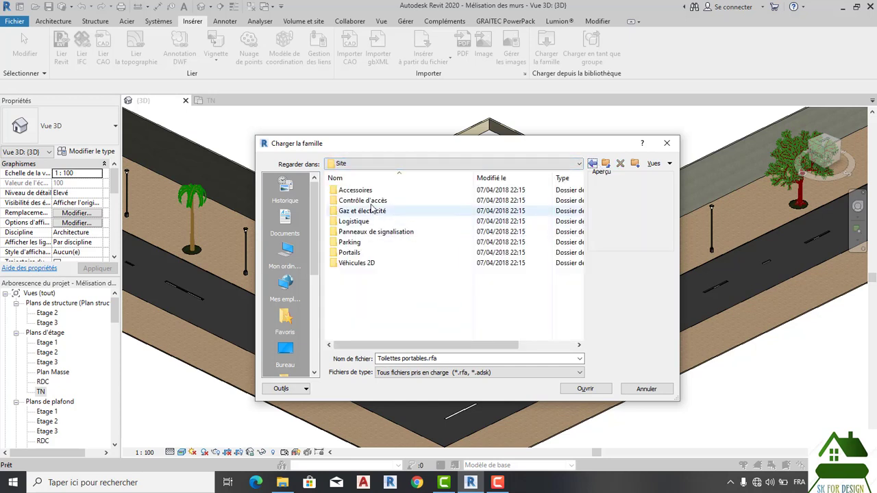
left_click(591, 165)
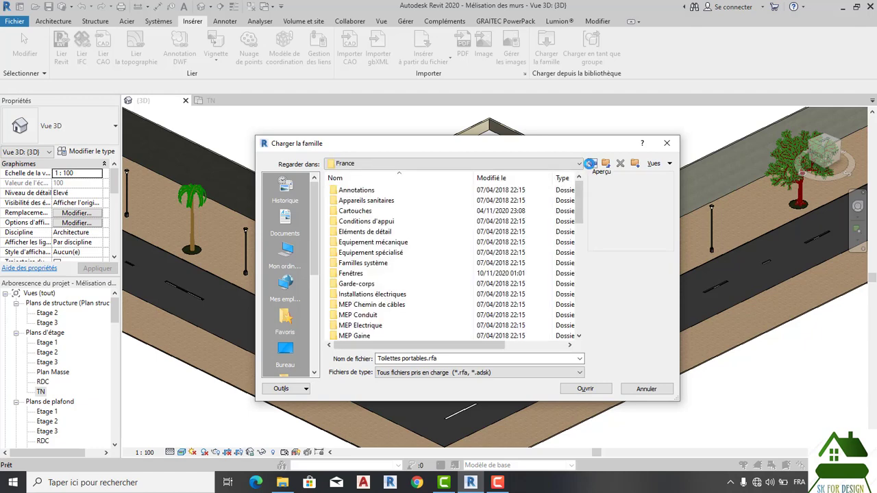
left_click(593, 164)
left_click(592, 164)
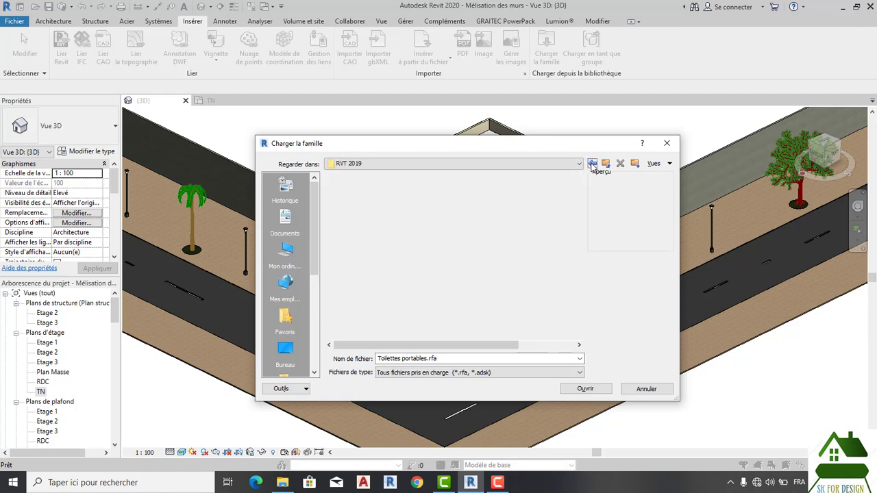
left_click(593, 165)
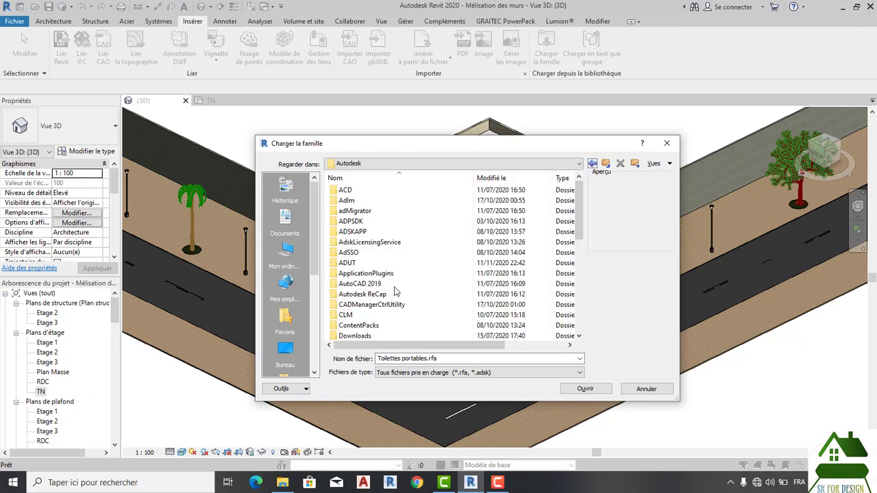
scroll(395, 291, "down", 2)
scroll(386, 297, "down", 4)
scroll(361, 281, "down", 1)
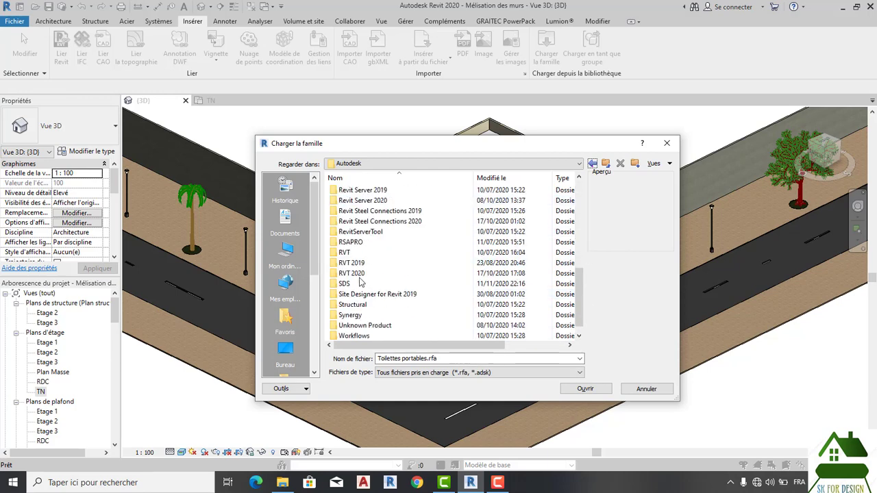
double_click(348, 273)
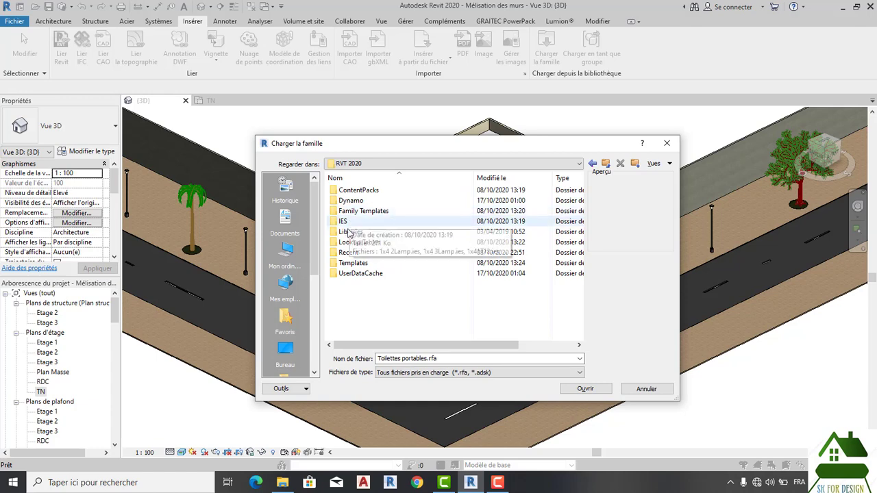
- Open the RVT 2020 Libraries > France family library and browse it
left_click(349, 234)
double_click(349, 233)
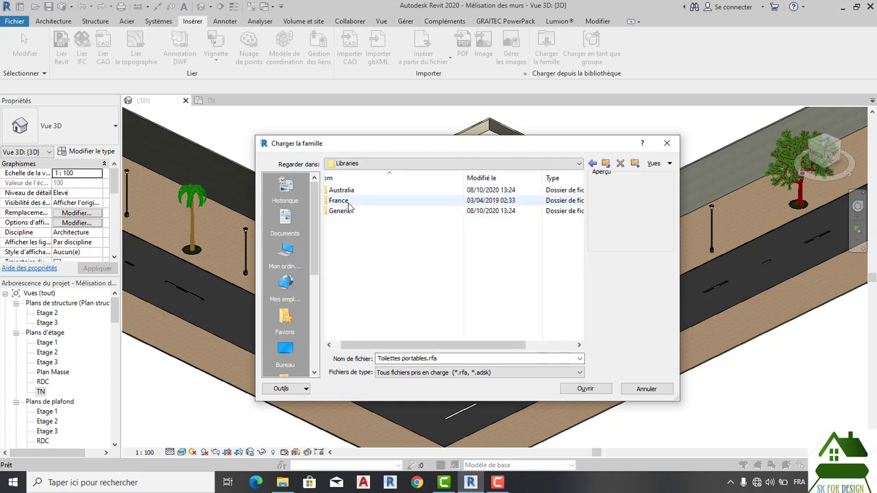
double_click(348, 204)
scroll(407, 279, "down", 5)
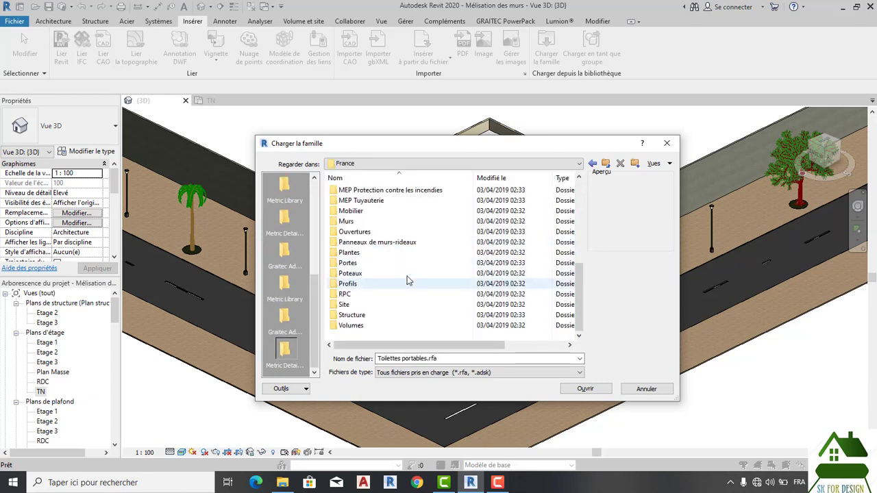
scroll(407, 280, "up", 5)
- Browse the Australia family library, then close the Load Family dialog without loading anything
left_click(592, 163)
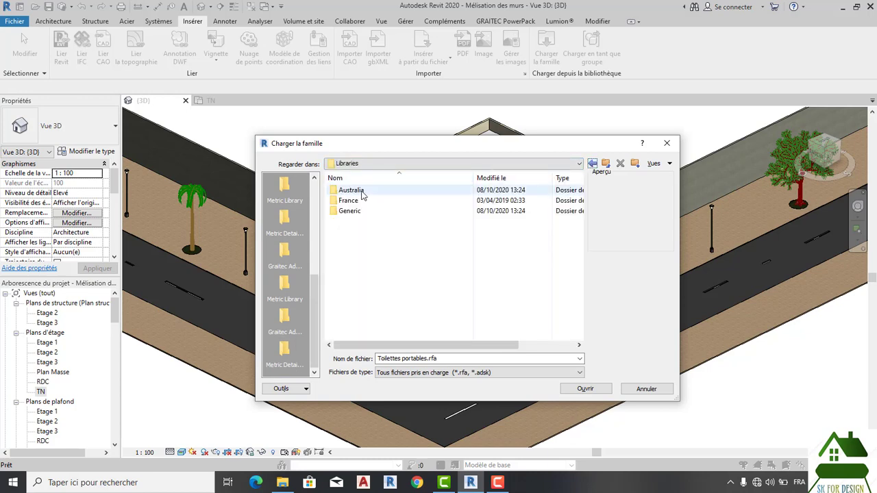
double_click(354, 191)
scroll(386, 276, "down", 7)
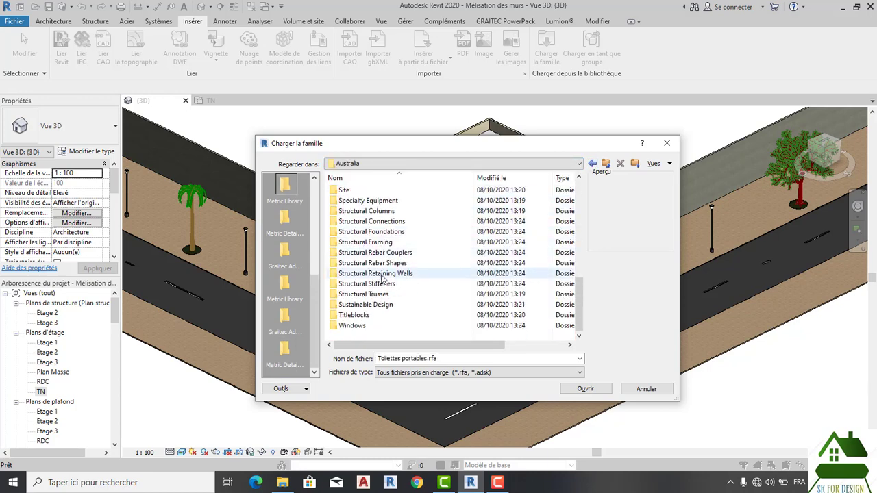
scroll(386, 276, "up", 5)
scroll(386, 276, "up", 3)
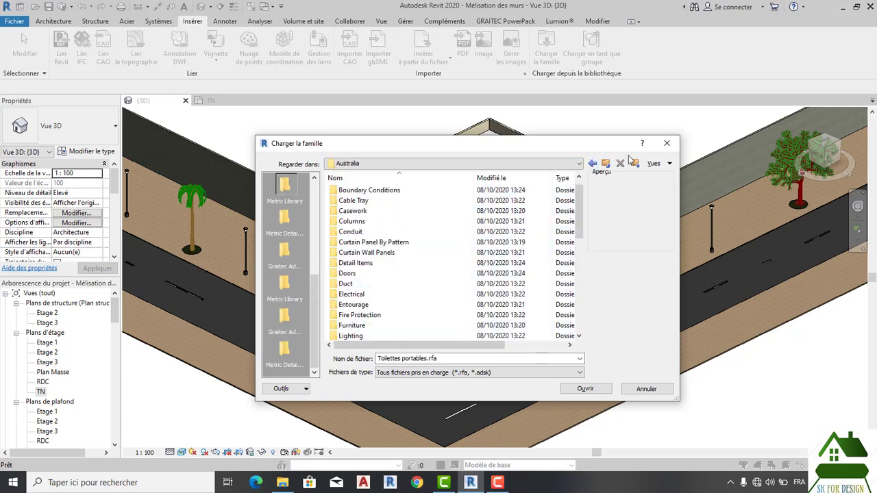
left_click(666, 143)
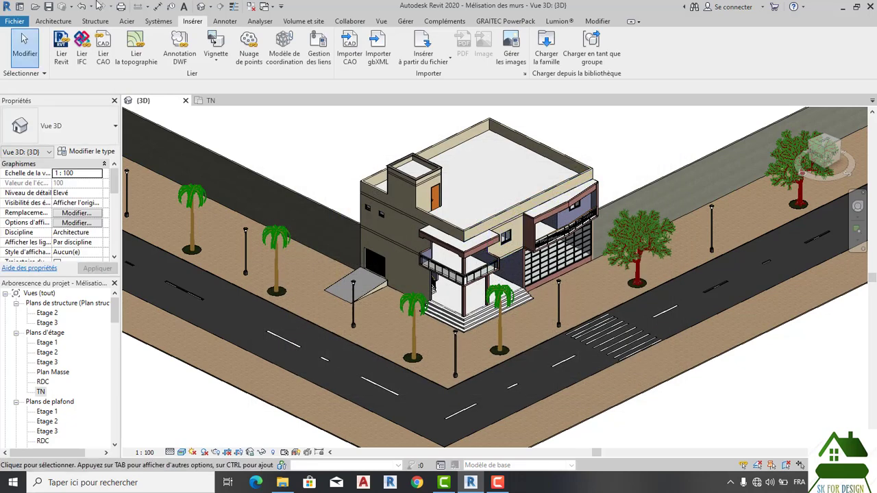
- Place one Camionnette pickup truck component on the road in front of the house
left_click(52, 21)
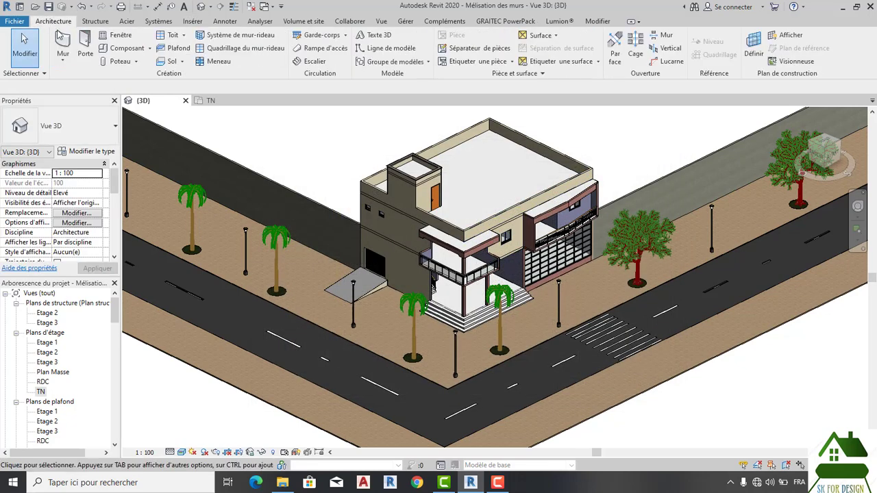
left_click(120, 47)
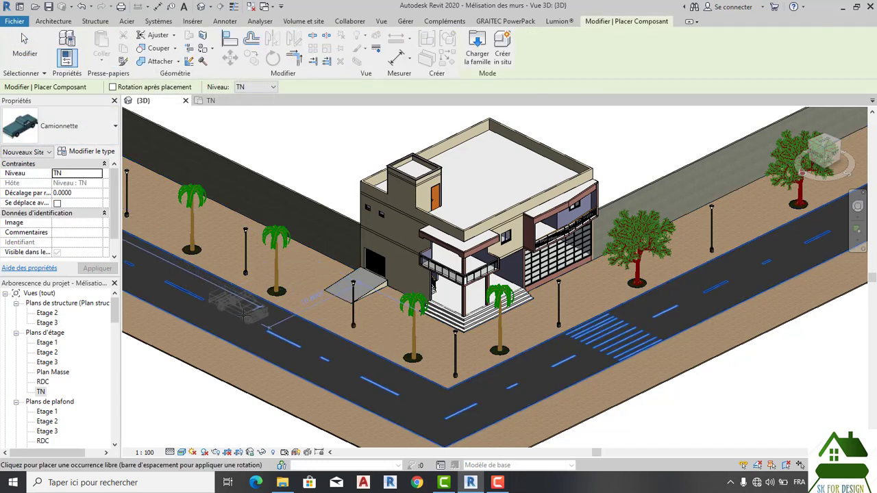
scroll(247, 311, "up", 1)
scroll(248, 312, "up", 1)
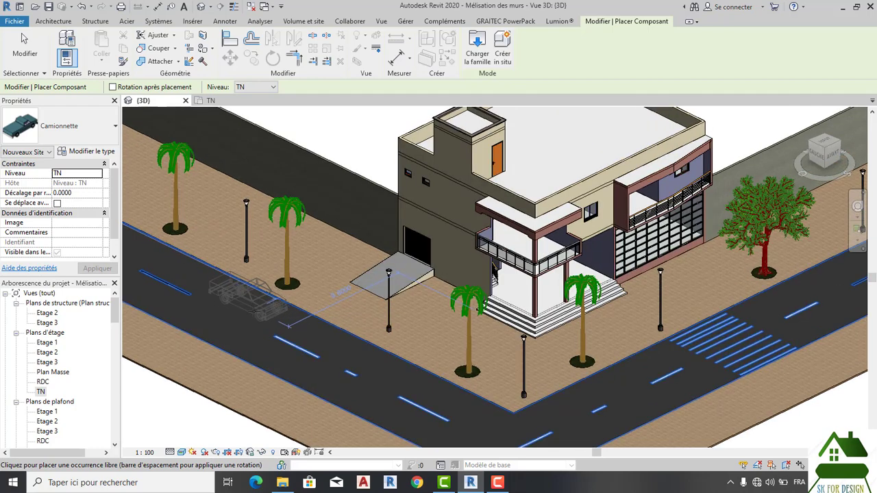
left_click(257, 309)
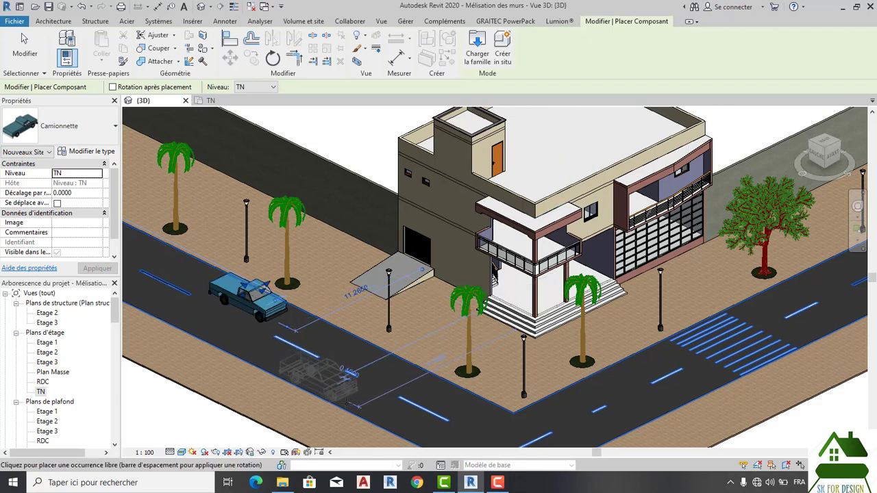
scroll(392, 401, "down", 2)
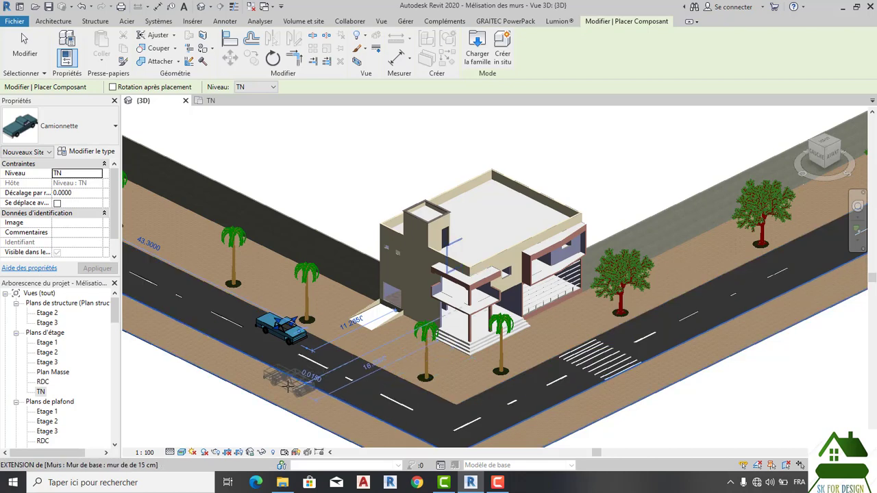
scroll(291, 389, "up", 2)
scroll(287, 380, "up", 2)
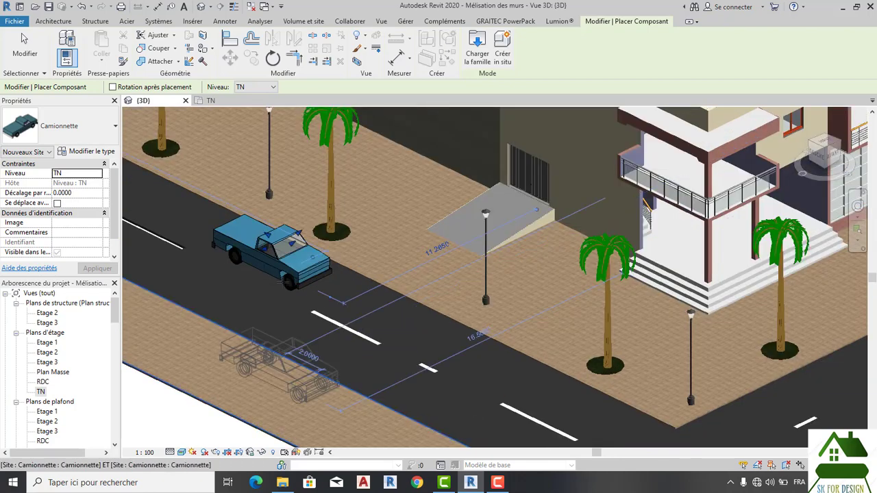
key("Escape")
key("Escape")
left_click(275, 259)
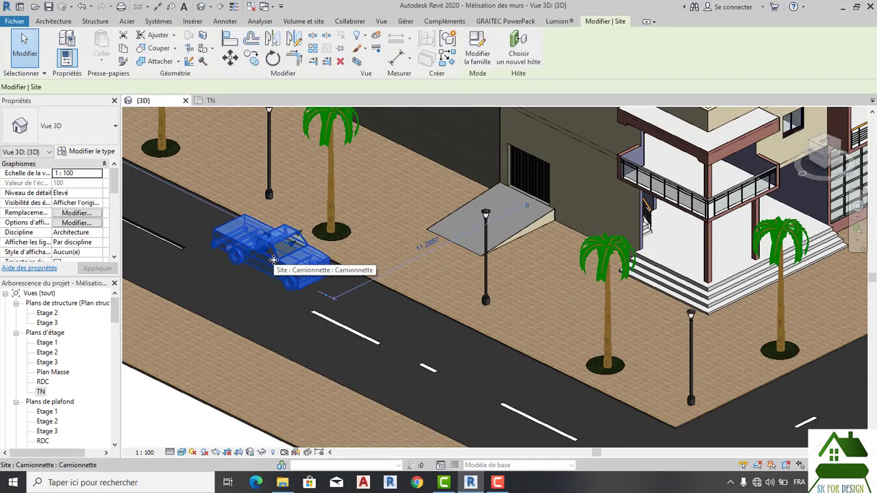
left_click(66, 41)
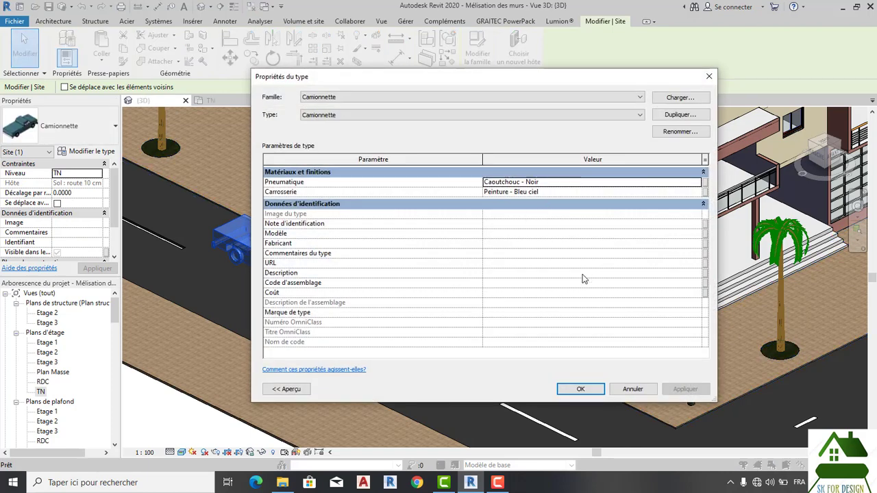
left_click(567, 186)
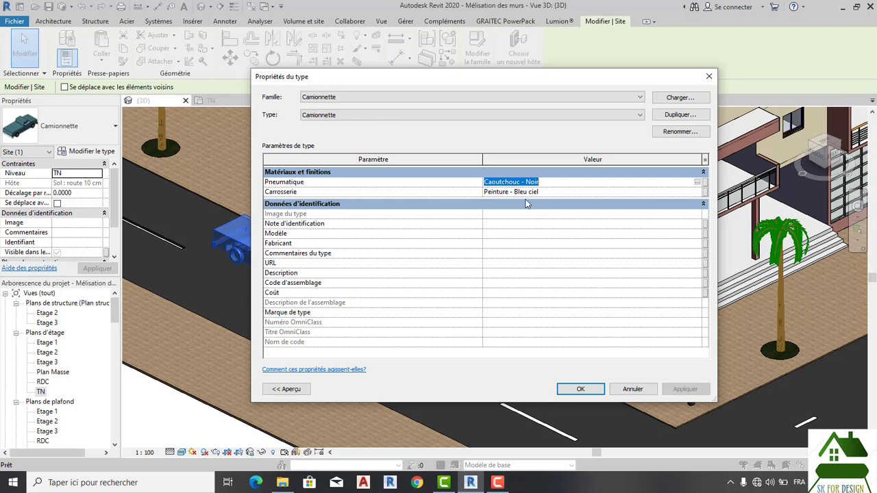
left_click(580, 389)
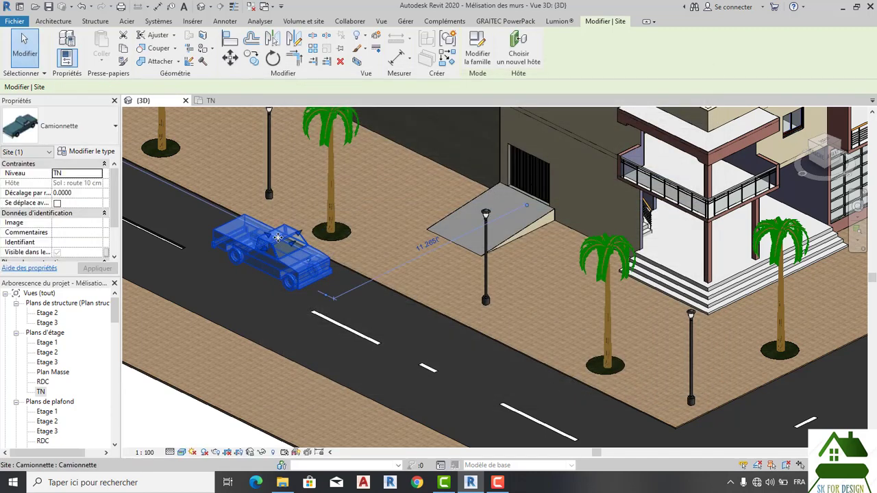
- Shift the Camionnette along the road toward the garage ramp, to about 9.81 on the temporary dimension
left_click(271, 236)
left_click_drag(271, 236, 273, 249)
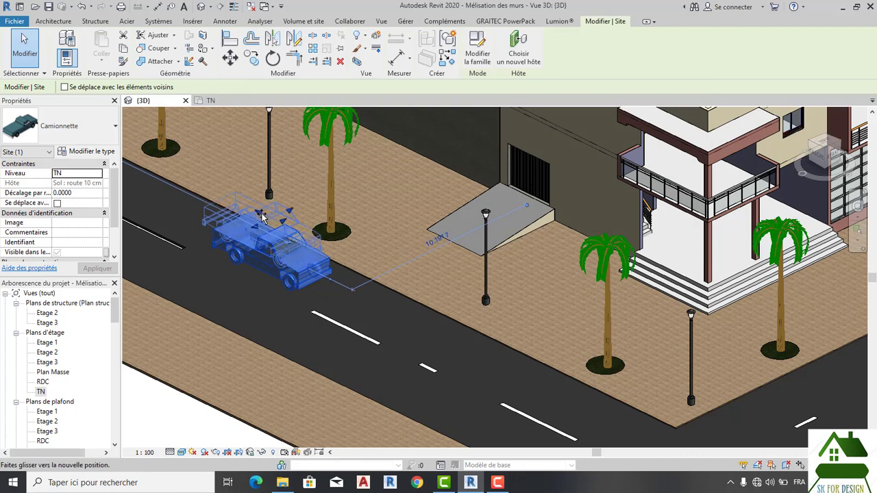
scroll(274, 239, "up", 3)
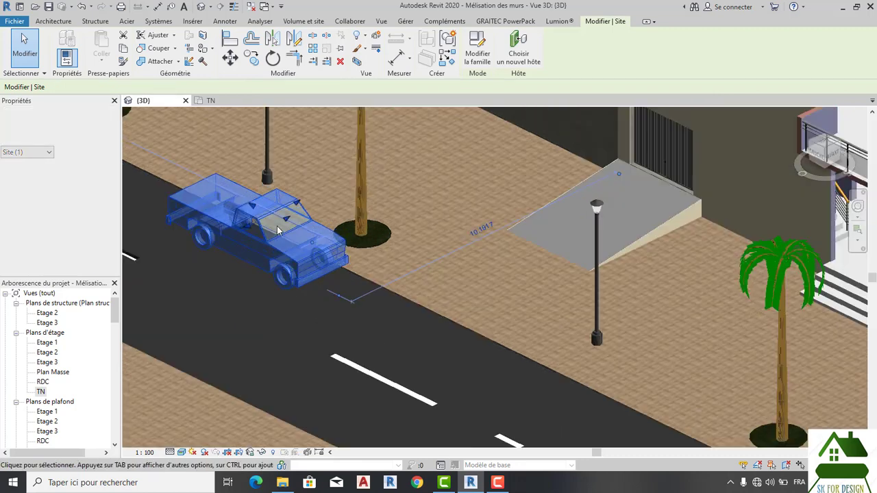
scroll(288, 226, "up", 2)
left_click_drag(301, 211, 310, 243)
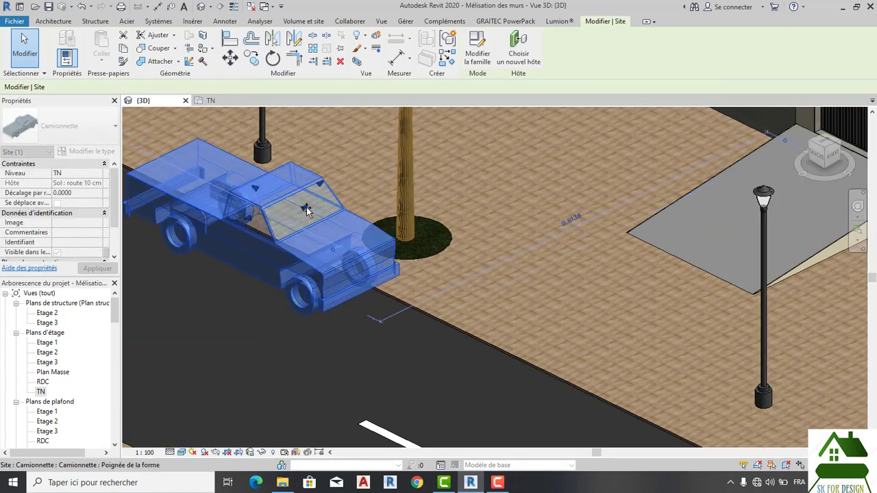
scroll(325, 291, "down", 2)
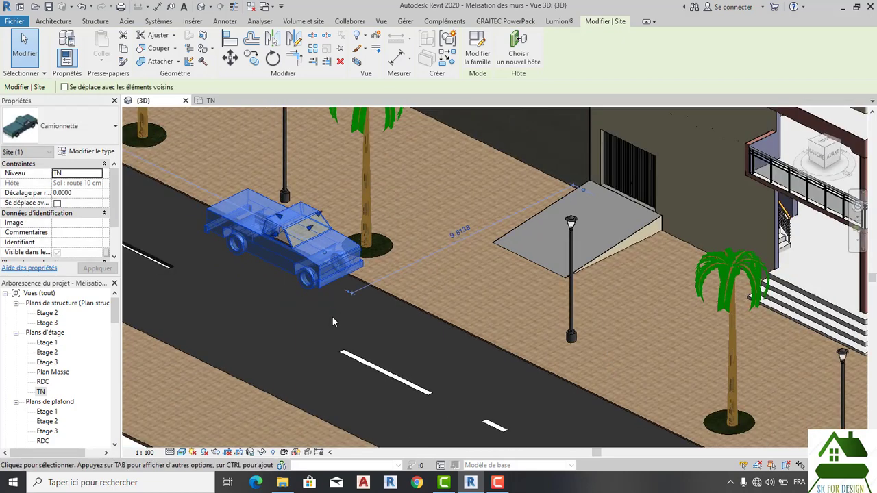
left_click(82, 7)
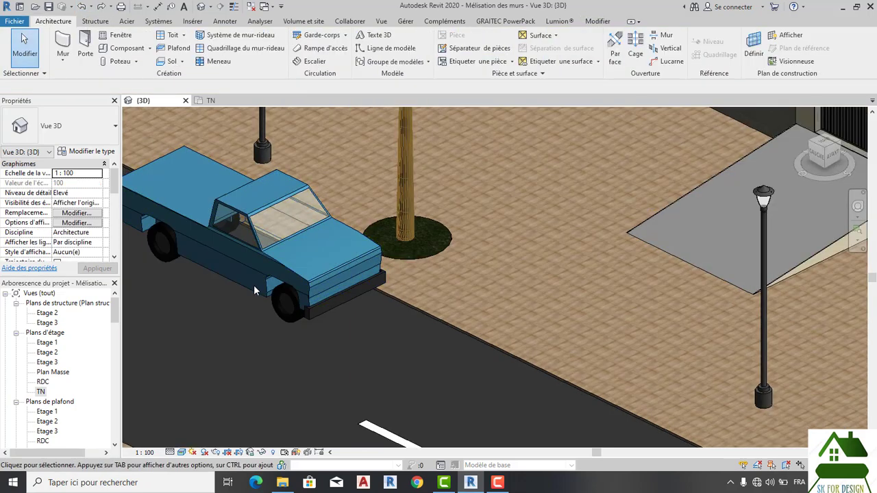
- Undo the truck's last two edits, redo one to restore the pickup, and recentre the house
scroll(254, 291, "down", 1)
scroll(295, 328, "down", 2)
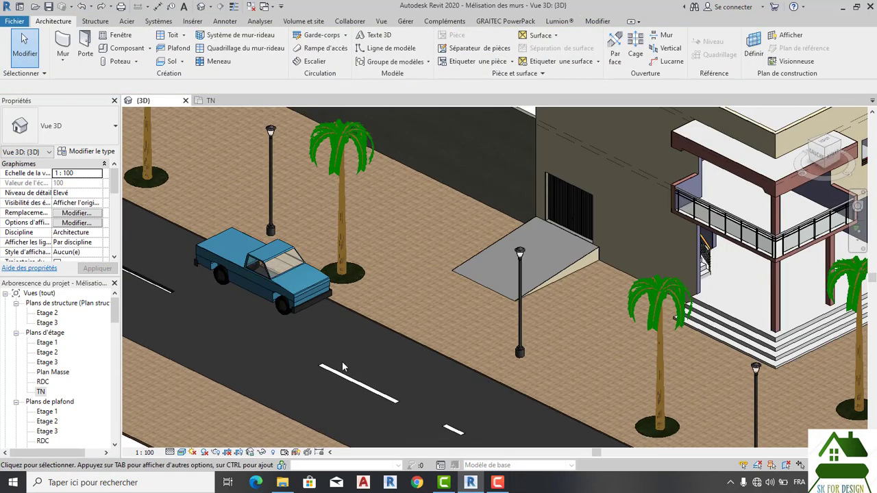
scroll(344, 367, "down", 1)
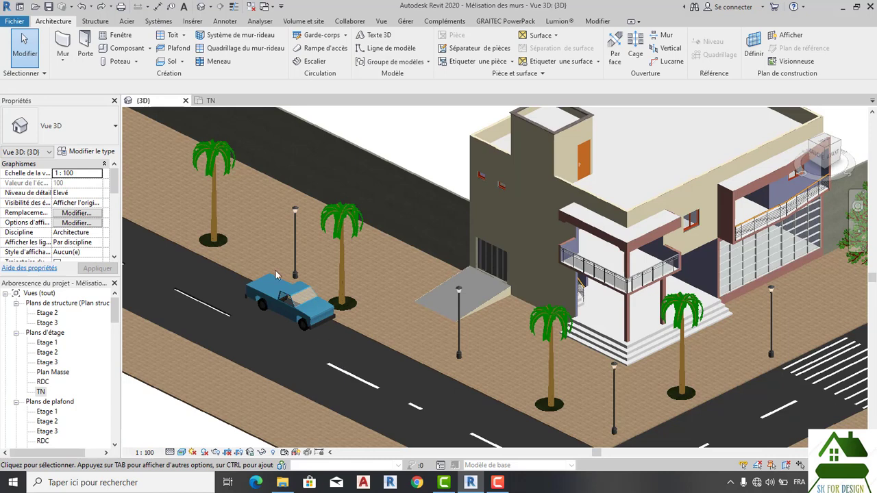
left_click(82, 7)
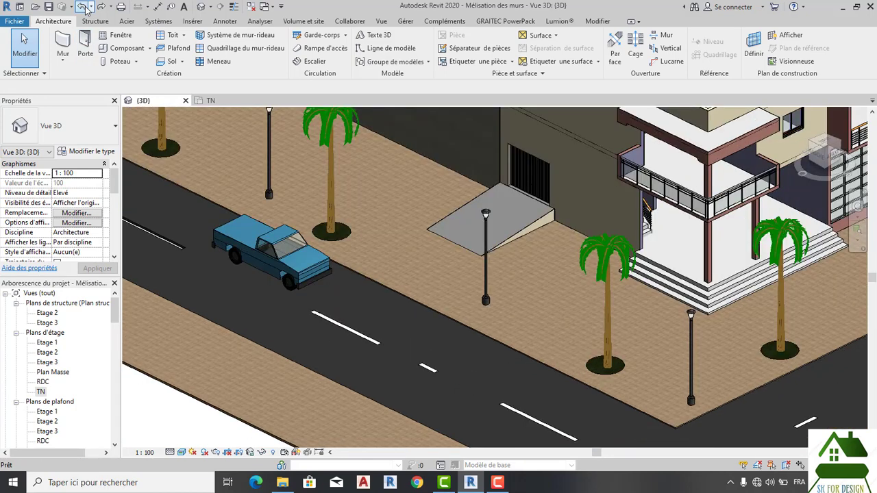
left_click(85, 7)
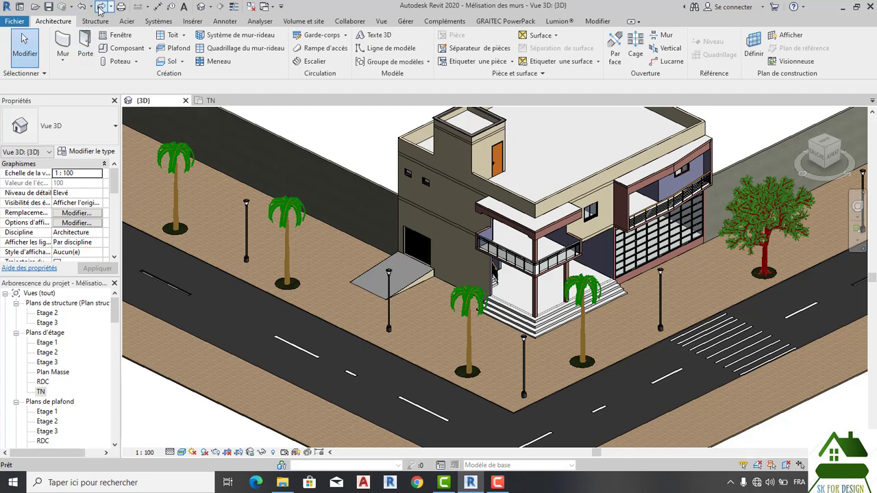
left_click(100, 6)
scroll(258, 340, "up", 1)
scroll(258, 340, "up", 1)
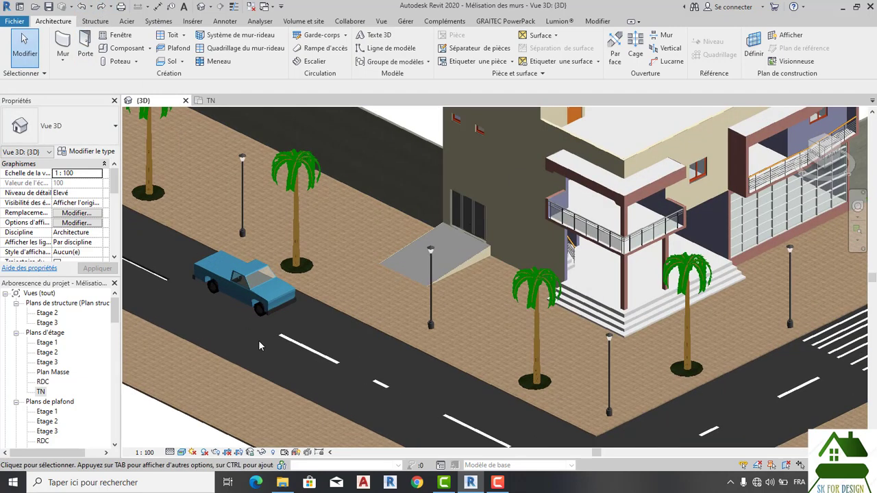
scroll(258, 340, "down", 3)
scroll(480, 274, "up", 1)
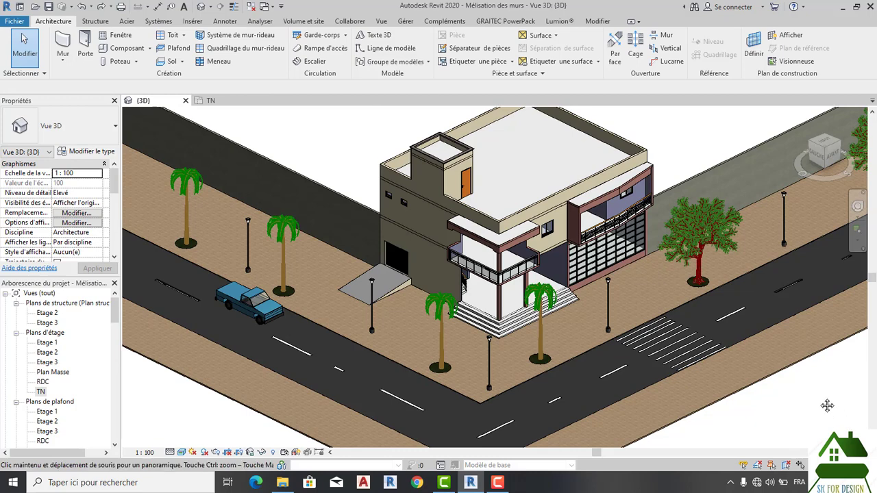
middle_click_drag(827, 405, 820, 387)
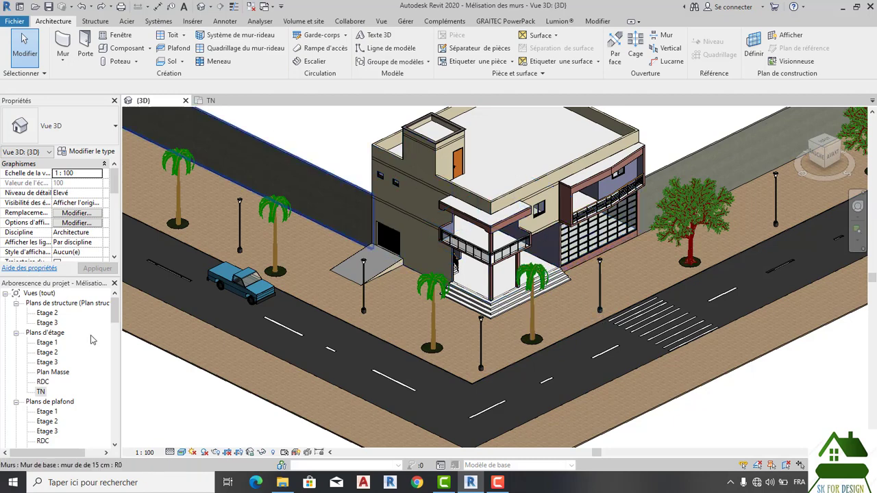
- Open the RDC floor plan under Plans d'étage and zoom in on the building
left_click(43, 383)
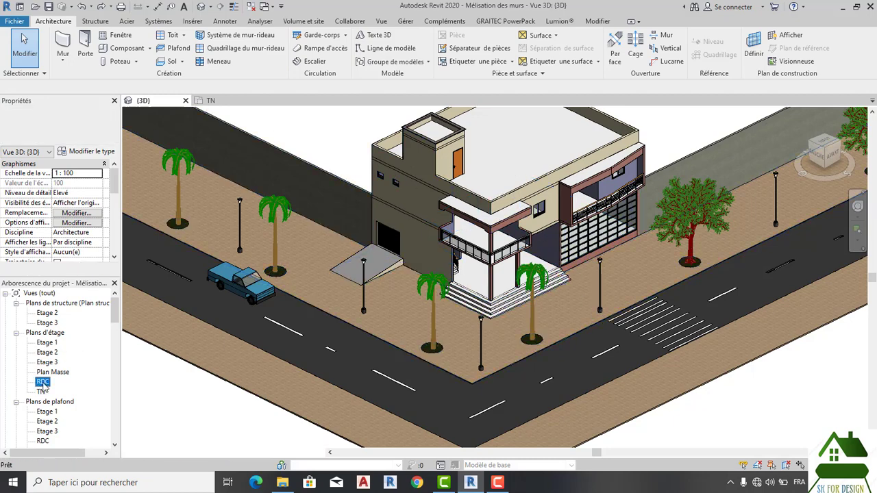
double_click(42, 382)
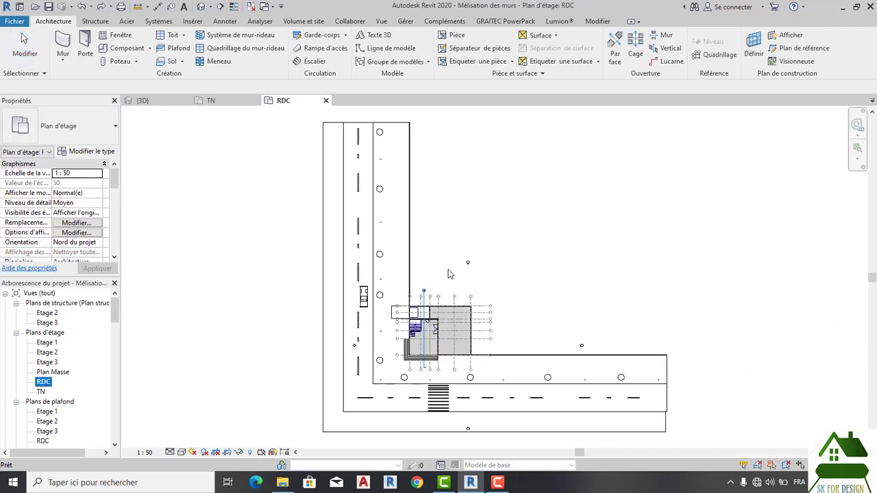
scroll(455, 336, "up", 3)
scroll(446, 341, "up", 3)
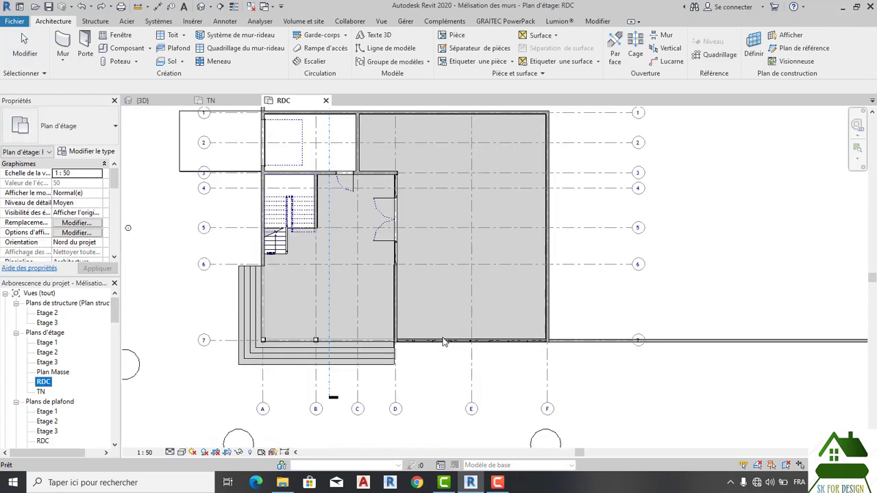